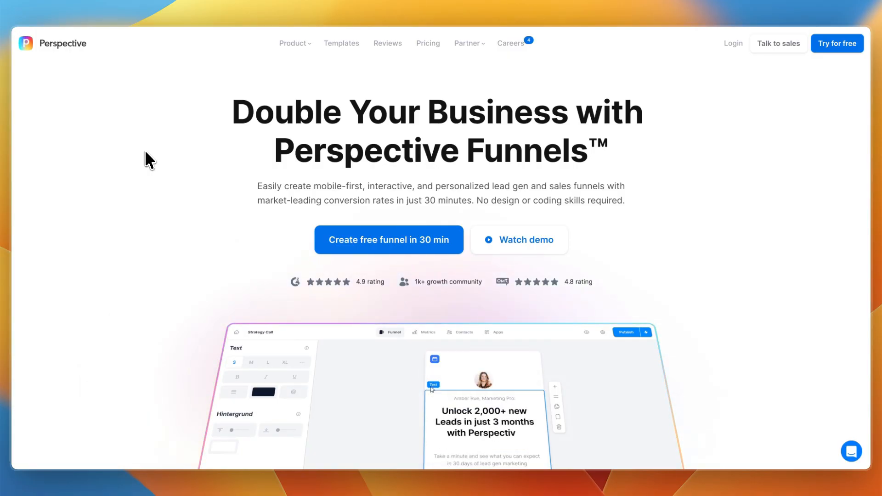
Examine the Perspective homepage and the invitation offering one month for free
{"action": "scroll", "coordinate": [145, 150], "scroll_direction": "down", "scroll_amount": 6}
{"action": "scroll", "coordinate": [144, 149], "scroll_direction": "down", "scroll_amount": 3}
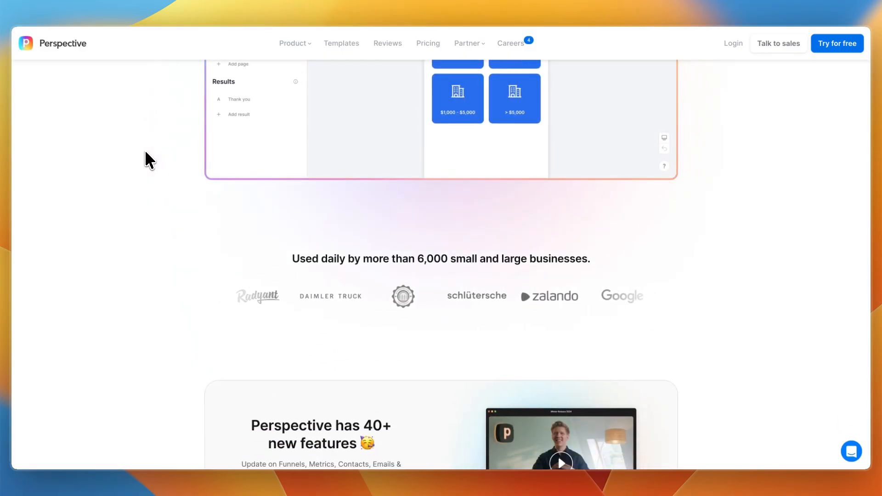
{"action": "scroll", "coordinate": [145, 152], "scroll_direction": "up", "scroll_amount": 9}
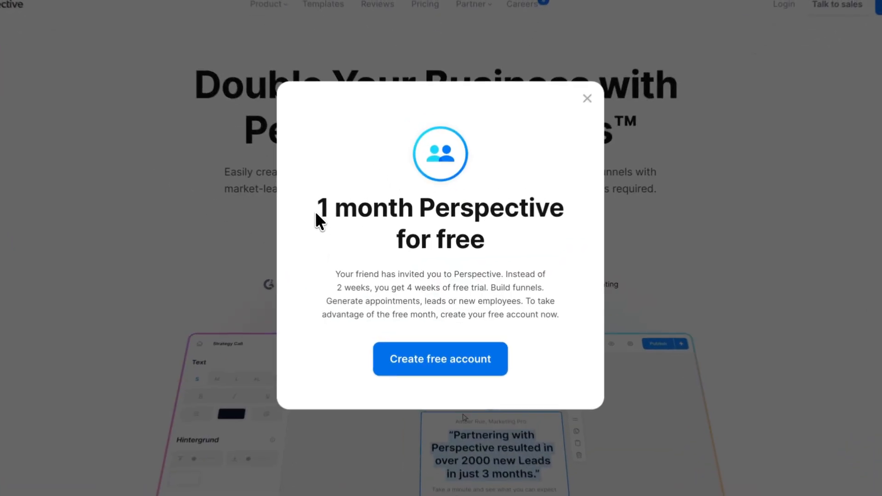
{"action": "left_click_drag", "start_coordinate": [316, 214], "coordinate": [573, 225]}
{"action": "left_click", "coordinate": [561, 225]}
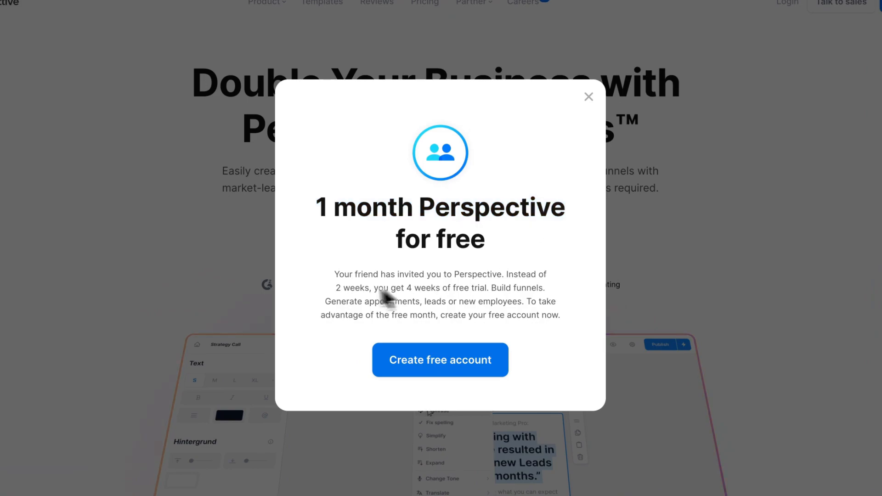
{"action": "left_click_drag", "start_coordinate": [335, 287], "coordinate": [364, 288]}
{"action": "left_click", "coordinate": [404, 274]}
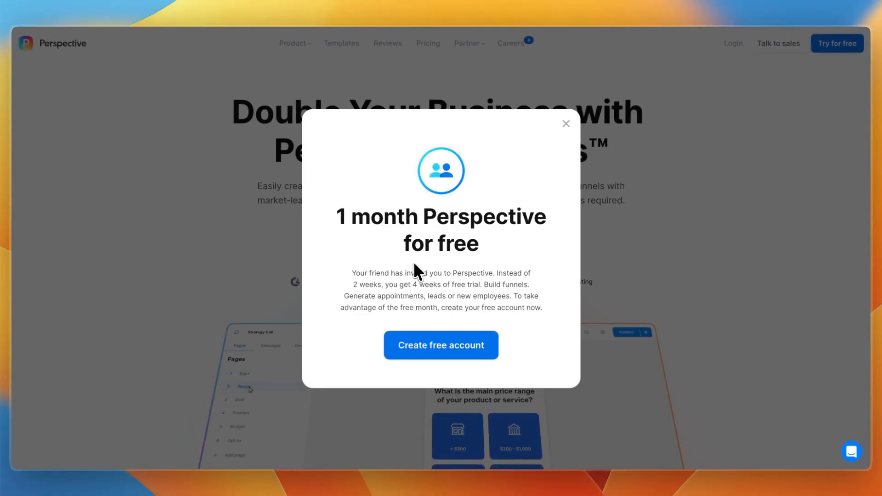
{"action": "double_click", "coordinate": [340, 218]}
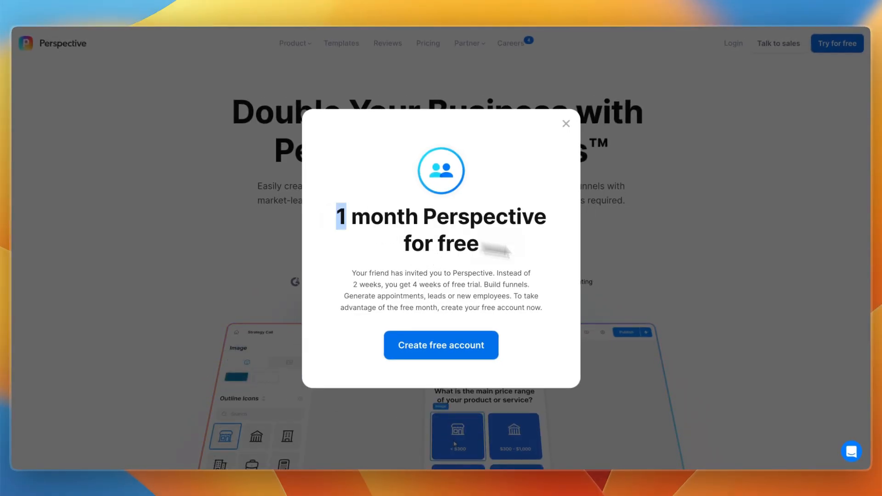
{"action": "left_click_drag", "start_coordinate": [506, 251], "coordinate": [514, 244]}
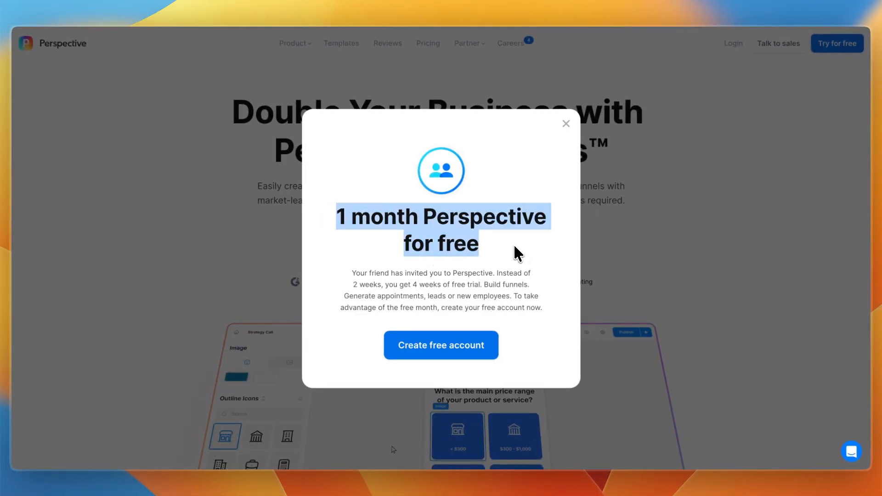
Start creating a free account from the one-month invitation and deny the optional cookies
{"action": "left_click", "coordinate": [430, 342]}
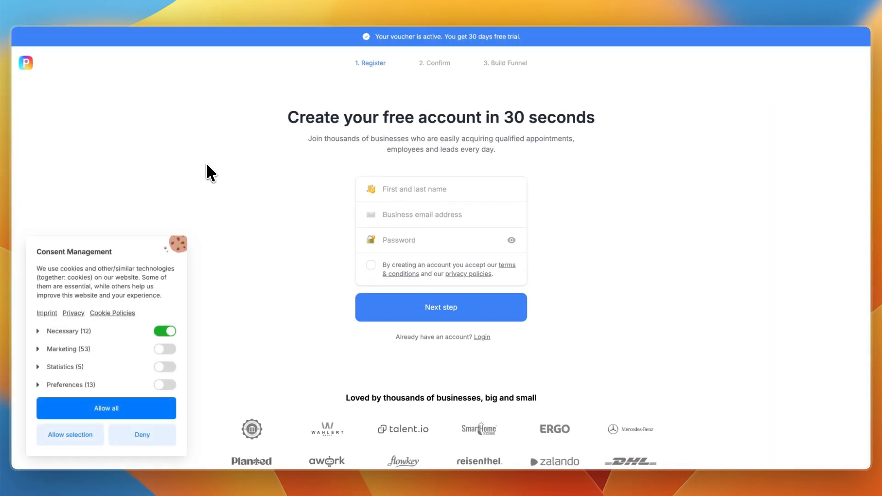
{"action": "left_click", "coordinate": [139, 435]}
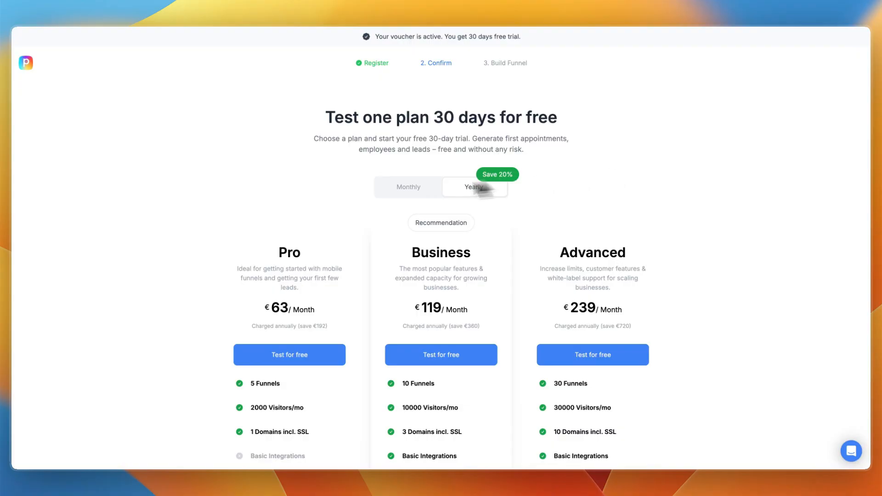
Compare the monthly and yearly plan prices and leave billing set to Monthly
{"action": "left_click", "coordinate": [386, 186]}
{"action": "scroll", "coordinate": [229, 192], "scroll_direction": "down", "scroll_amount": 2}
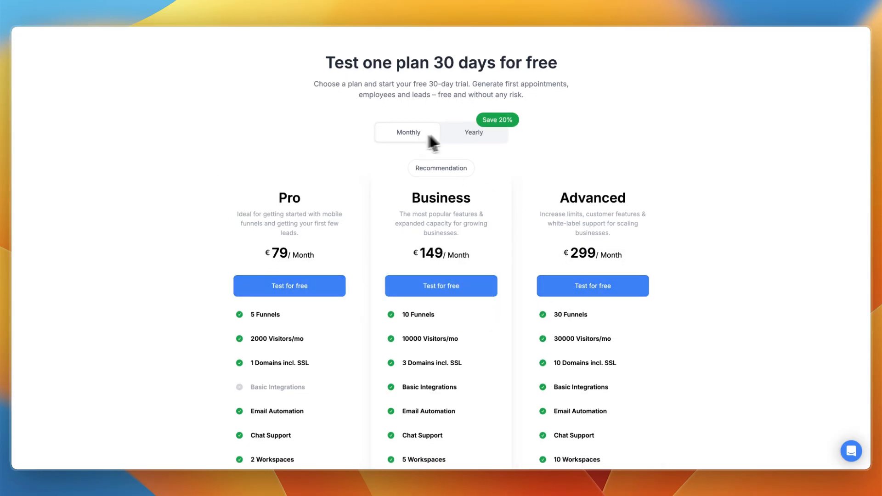
{"action": "left_click", "coordinate": [463, 129]}
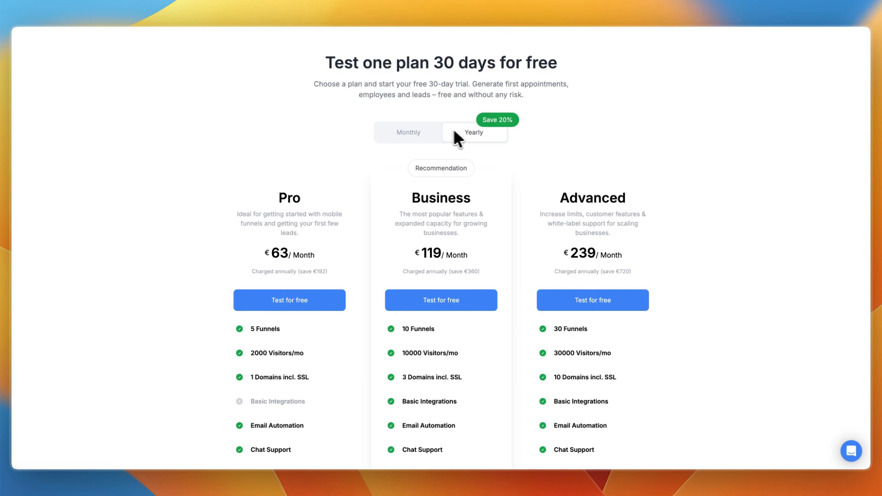
{"action": "left_click", "coordinate": [406, 130]}
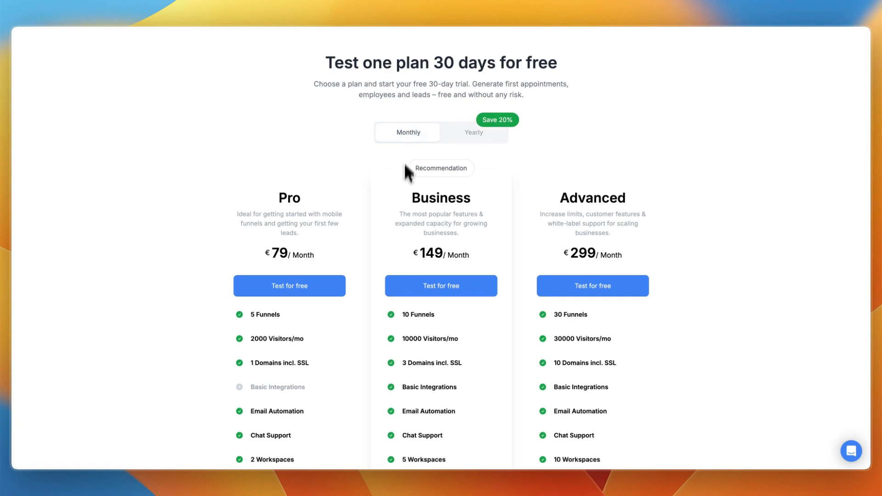
Review the feature list of the Business plan and start its free trial
{"action": "scroll", "coordinate": [413, 193], "scroll_direction": "down", "scroll_amount": 3}
{"action": "mouse_move", "coordinate": [386, 288]}
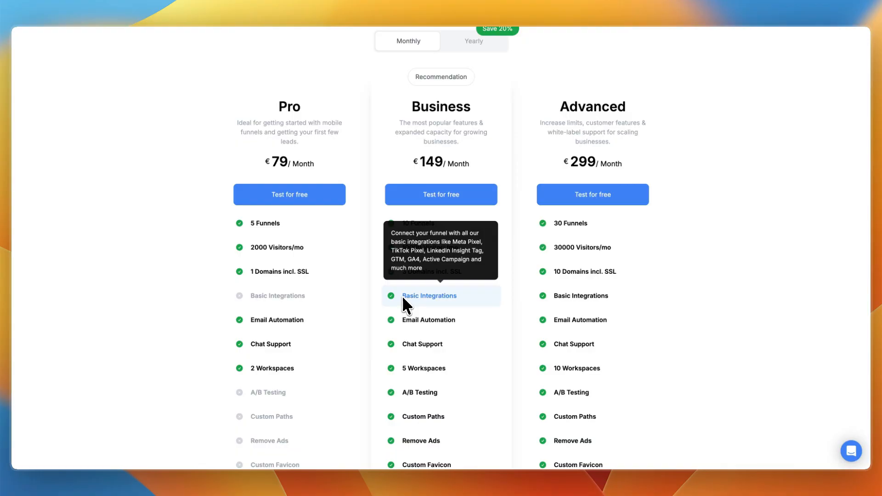
{"action": "scroll", "coordinate": [403, 299], "scroll_direction": "down", "scroll_amount": 4}
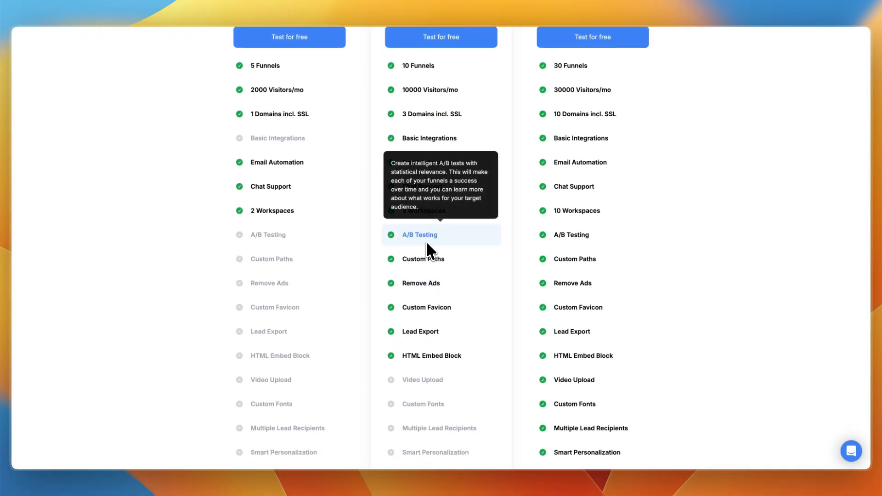
{"action": "mouse_move", "coordinate": [413, 277]}
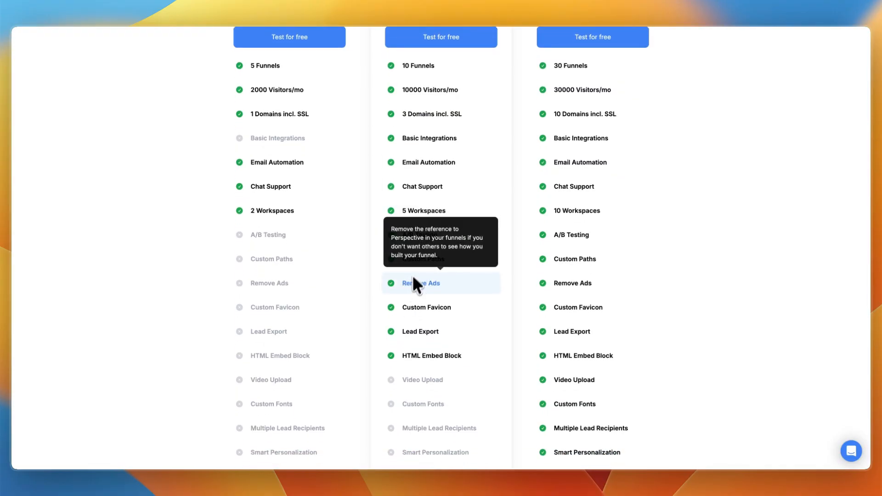
{"action": "scroll", "coordinate": [411, 289], "scroll_direction": "up", "scroll_amount": 7}
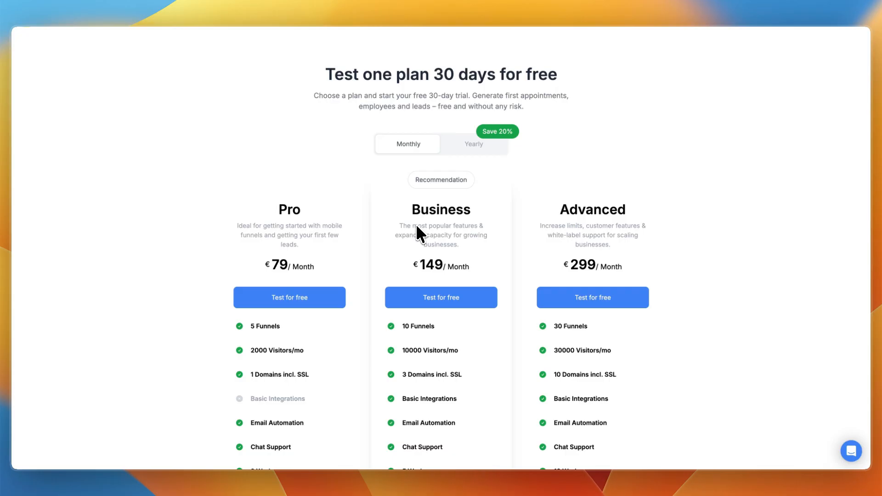
{"action": "left_click", "coordinate": [436, 298]}
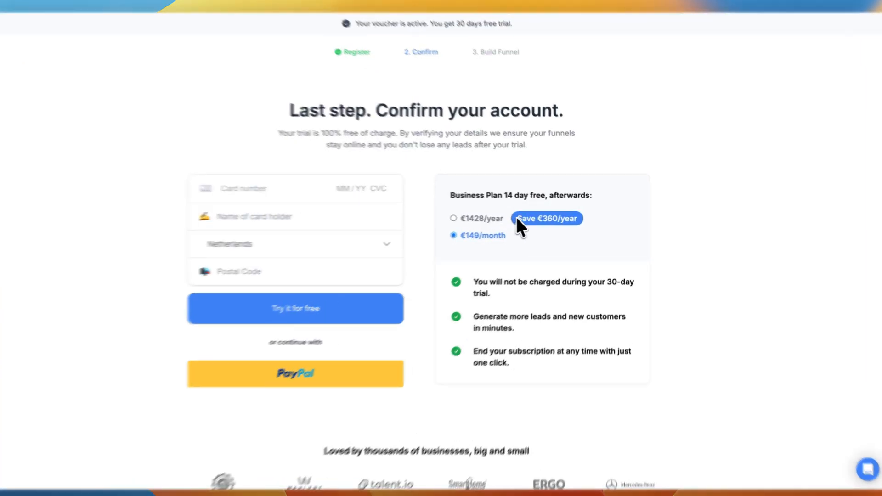
{"action": "left_click", "coordinate": [528, 218]}
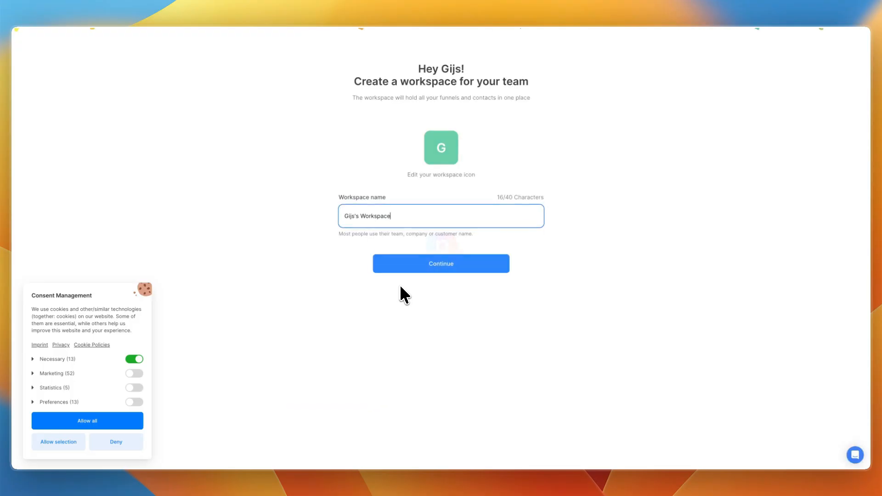
Deny the optional cookies and create the workspace under the name Software Scope
{"action": "left_click", "coordinate": [117, 443]}
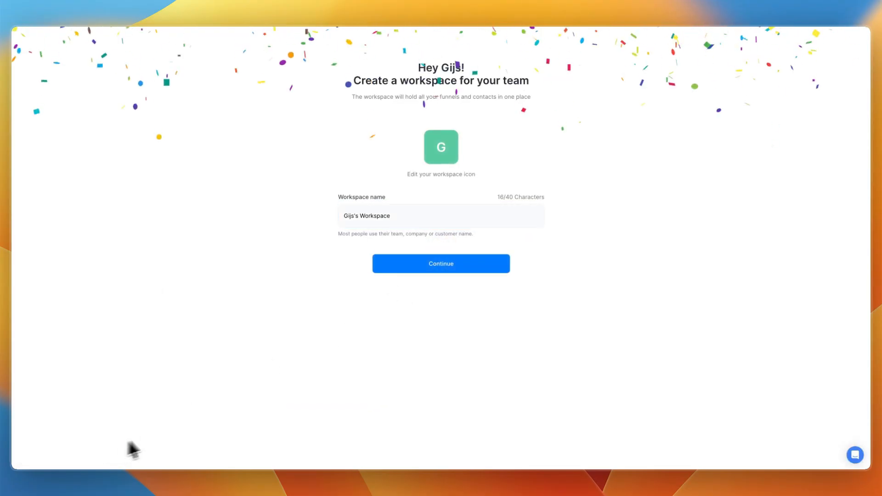
{"action": "triple_click", "coordinate": [377, 205]}
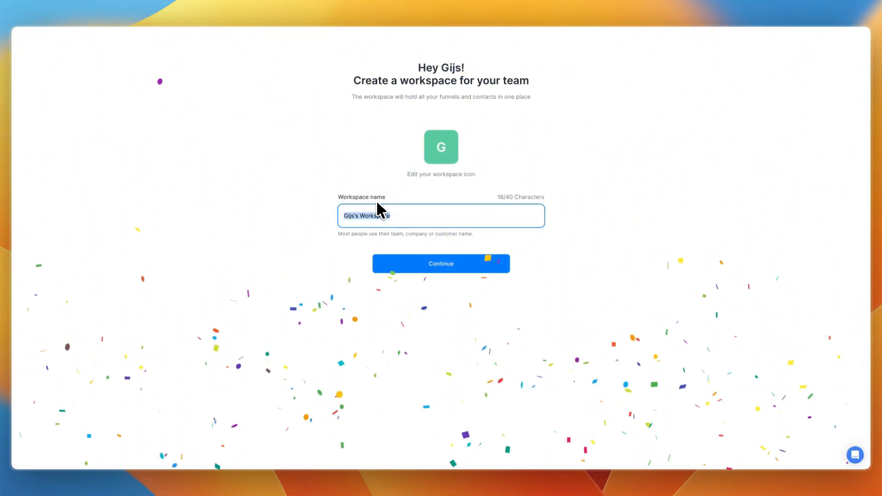
{"action": "type", "text": "Software Scope"}
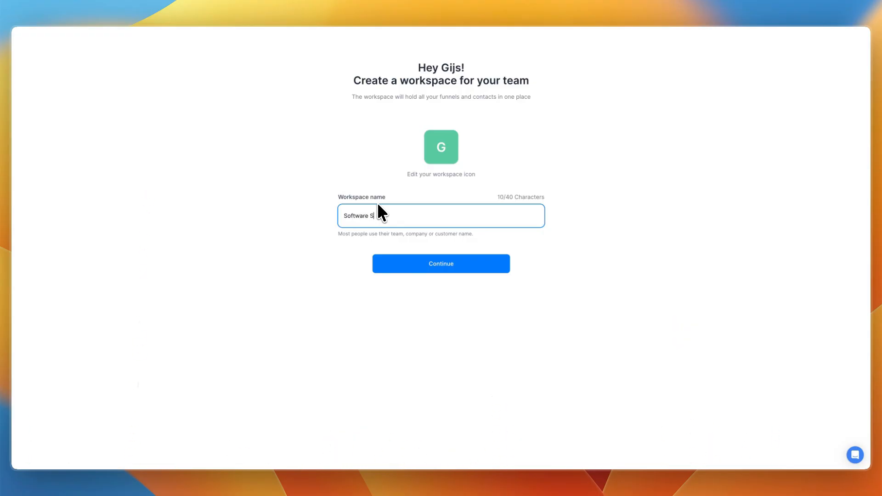
{"action": "left_click", "coordinate": [430, 262]}
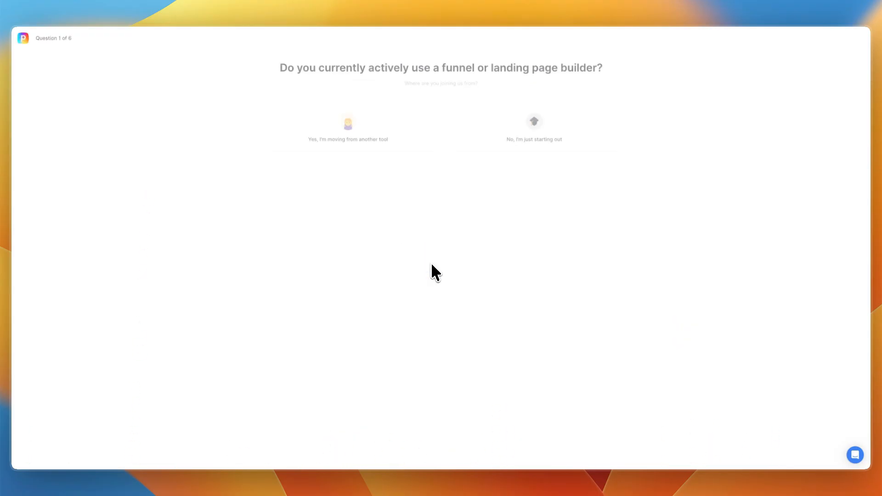
Answer the first onboarding question as moving from another tool and choose Clickfunnels as that tool
{"action": "left_click_drag", "start_coordinate": [278, 69], "coordinate": [411, 70]}
{"action": "left_click_drag", "start_coordinate": [479, 69], "coordinate": [598, 75]}
{"action": "left_click", "coordinate": [598, 76]}
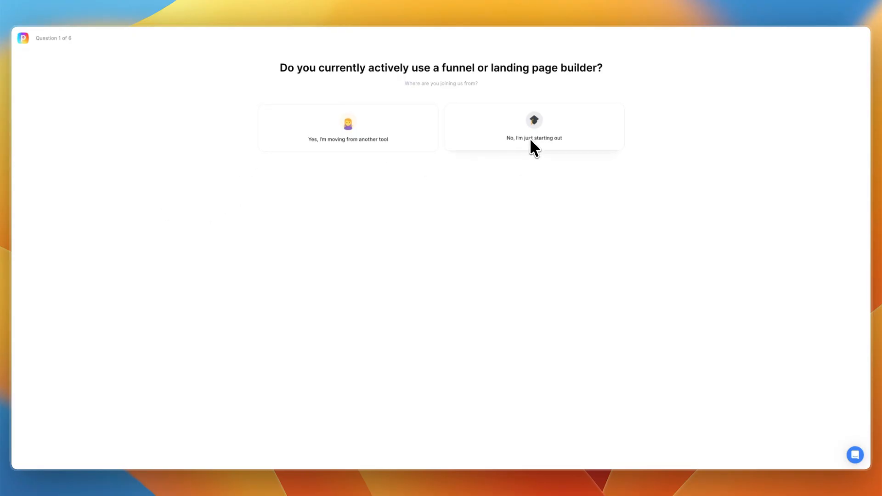
{"action": "left_click", "coordinate": [414, 140]}
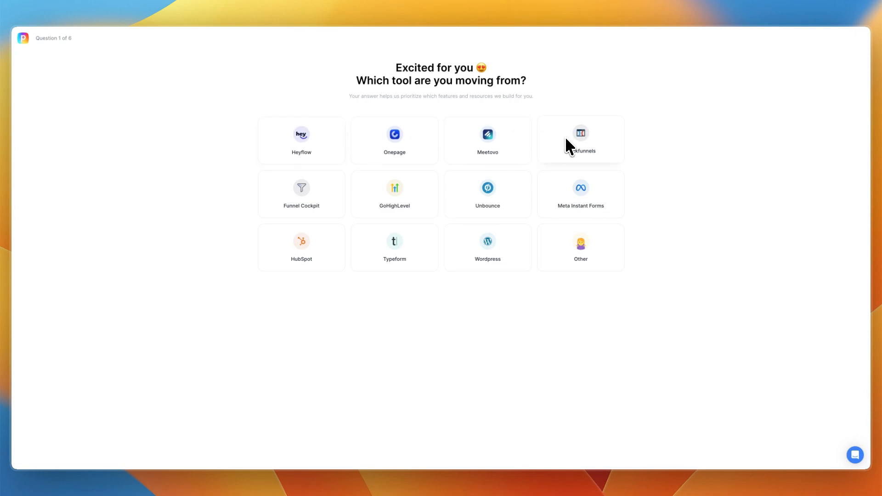
{"action": "left_click", "coordinate": [579, 143]}
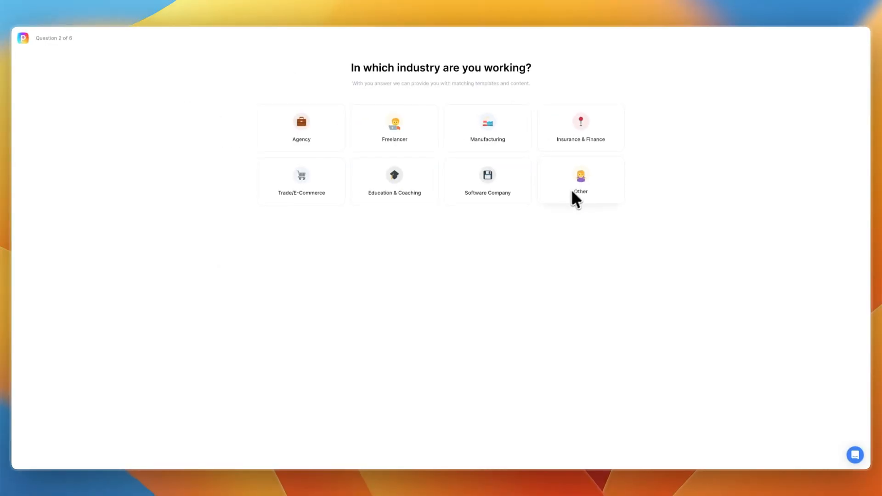
Answer the remaining onboarding questions with Agency, 2 - 10 employees, YouTube and Attract employees, declining the live onboarding offer
{"action": "left_click", "coordinate": [313, 132]}
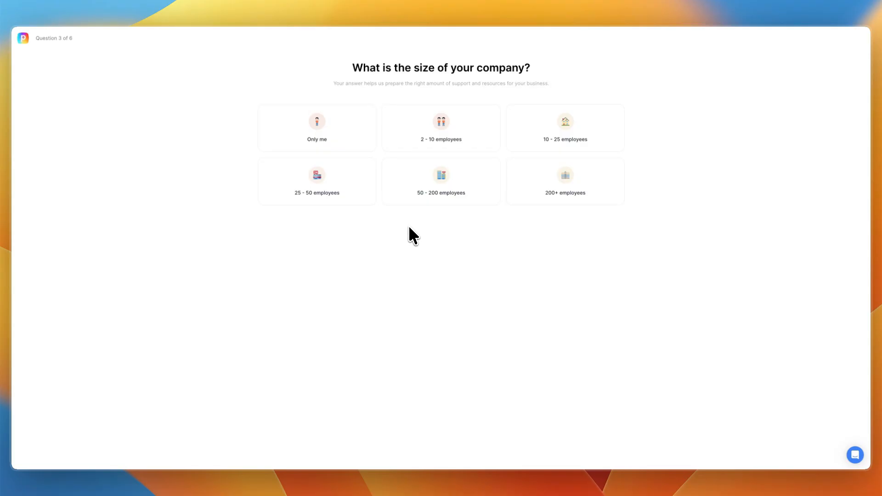
{"action": "left_click", "coordinate": [456, 146]}
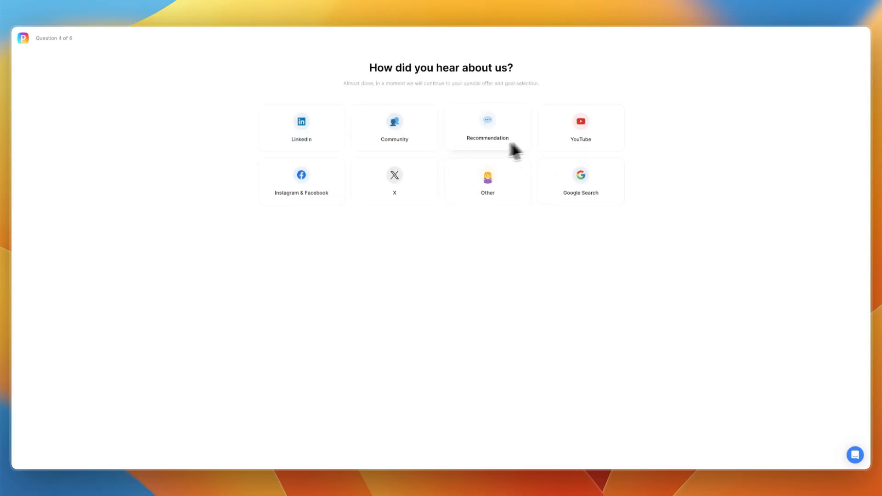
{"action": "left_click", "coordinate": [548, 139]}
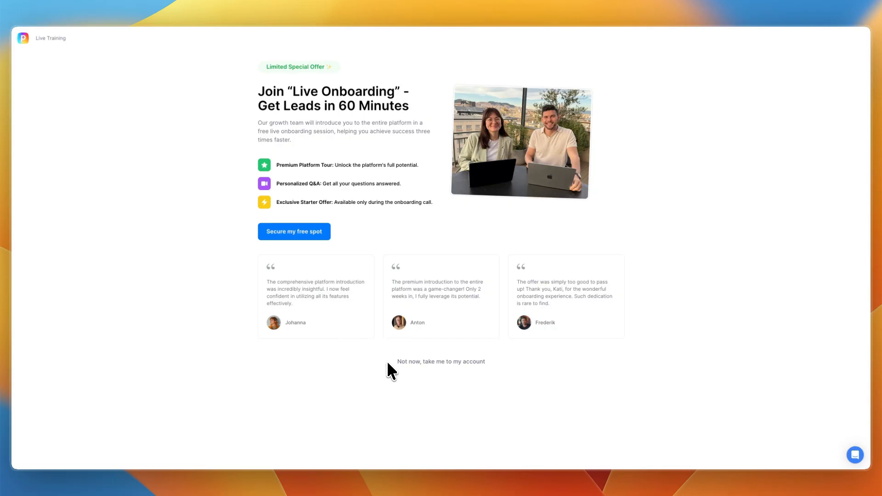
{"action": "left_click", "coordinate": [408, 362]}
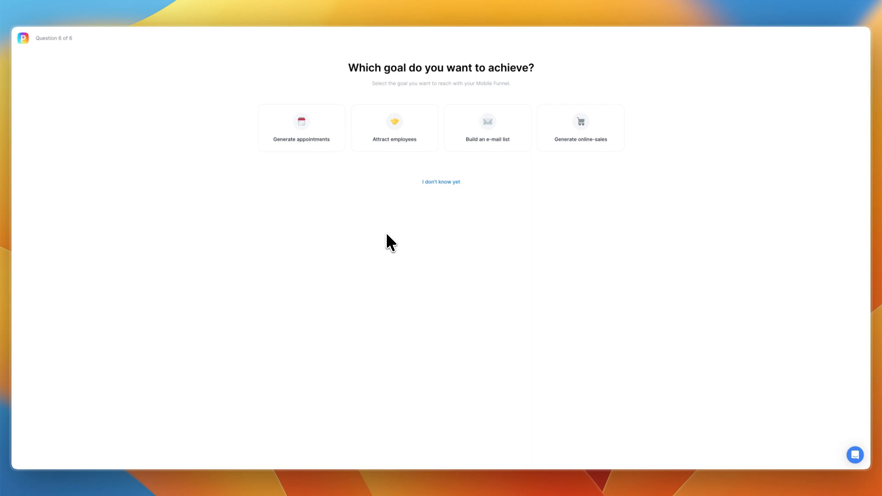
{"action": "left_click", "coordinate": [400, 128]}
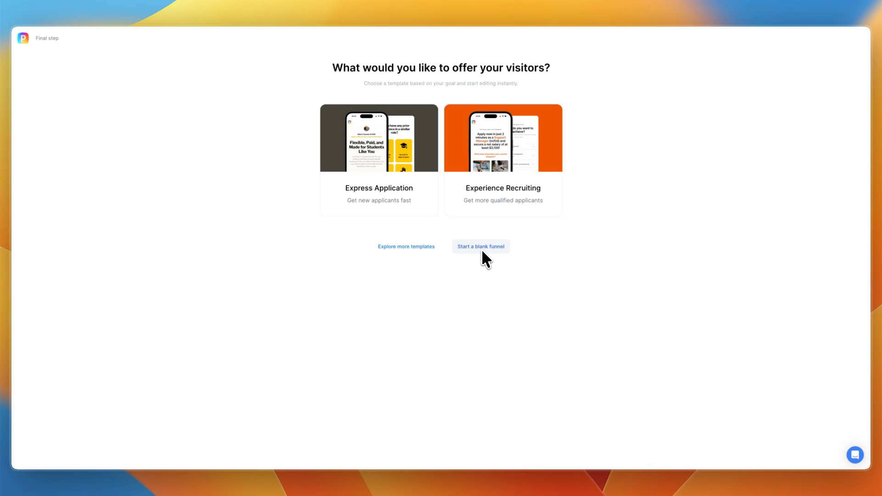
Open the full template gallery and look through the funnel templates down to the Blank one
{"action": "left_click", "coordinate": [427, 248]}
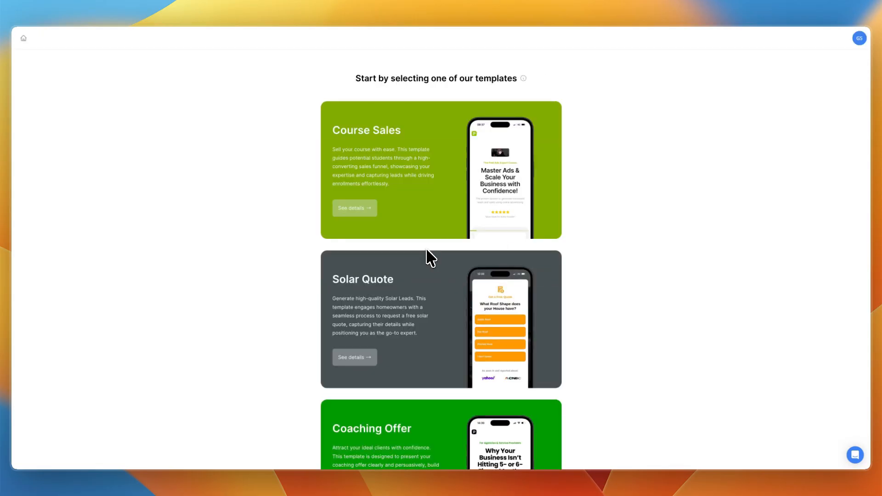
{"action": "scroll", "coordinate": [426, 247], "scroll_direction": "down", "scroll_amount": 7}
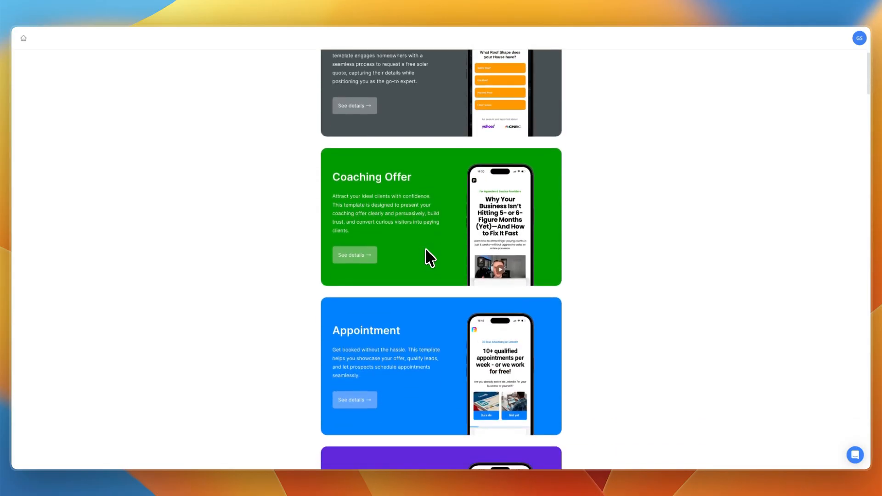
{"action": "scroll", "coordinate": [317, 209], "scroll_direction": "up", "scroll_amount": 7}
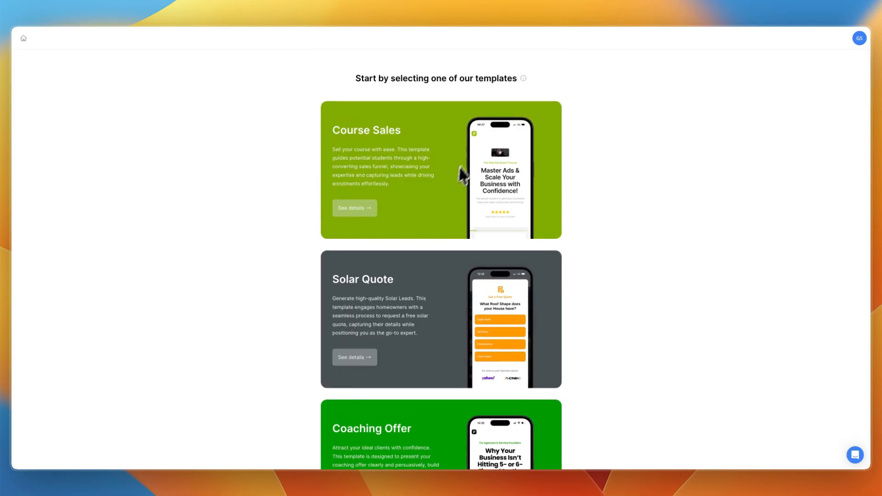
{"action": "scroll", "coordinate": [438, 195], "scroll_direction": "down", "scroll_amount": 2}
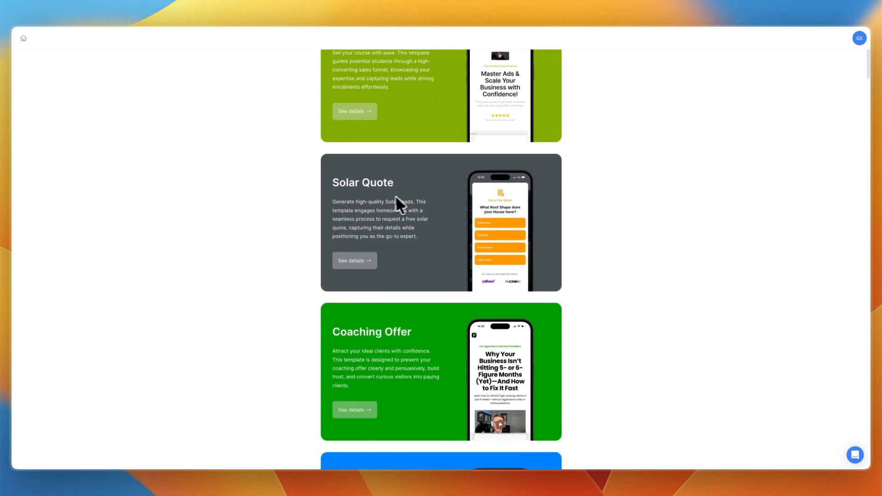
{"action": "scroll", "coordinate": [391, 216], "scroll_direction": "down", "scroll_amount": 10}
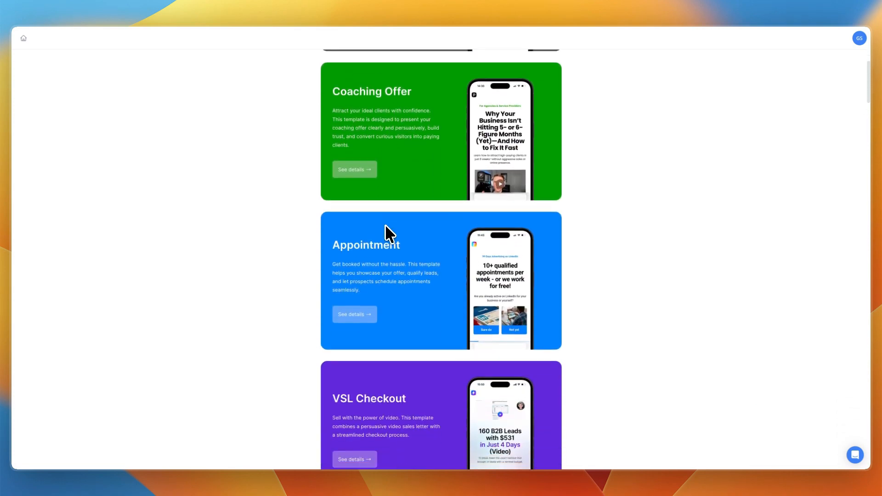
{"action": "scroll", "coordinate": [385, 227], "scroll_direction": "down", "scroll_amount": 5}
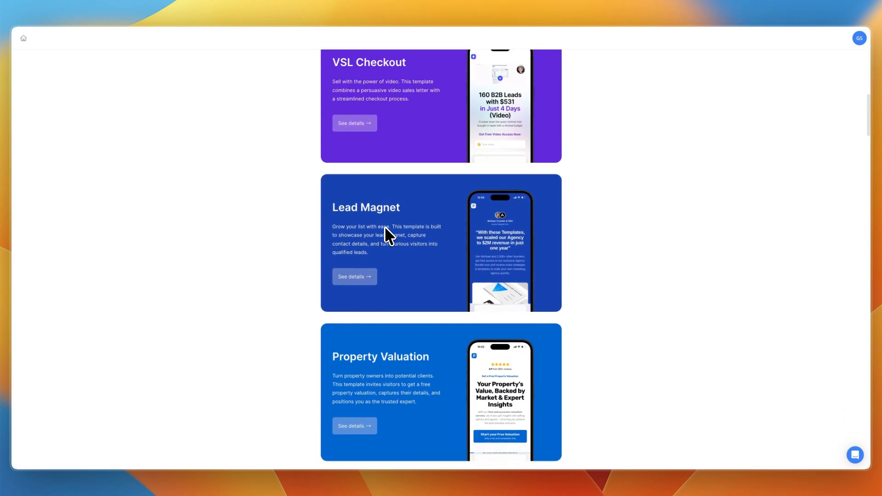
{"action": "scroll", "coordinate": [384, 226], "scroll_direction": "down", "scroll_amount": 3}
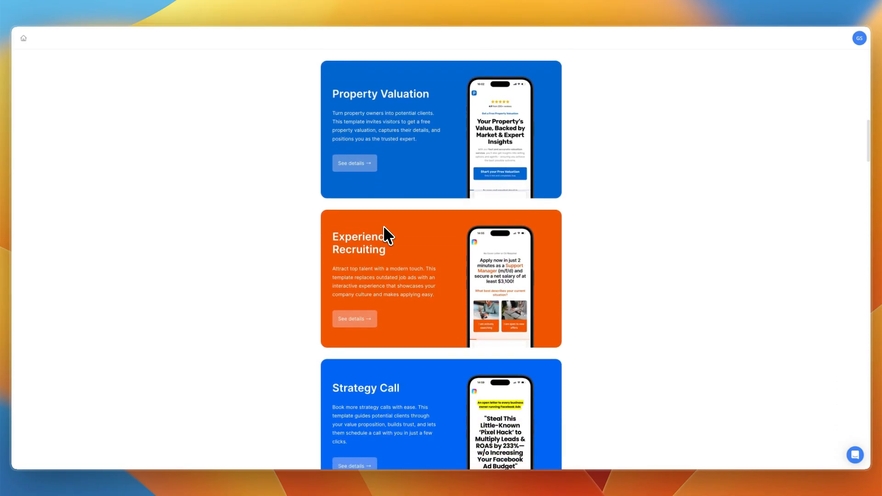
{"action": "scroll", "coordinate": [384, 230], "scroll_direction": "down", "scroll_amount": 20}
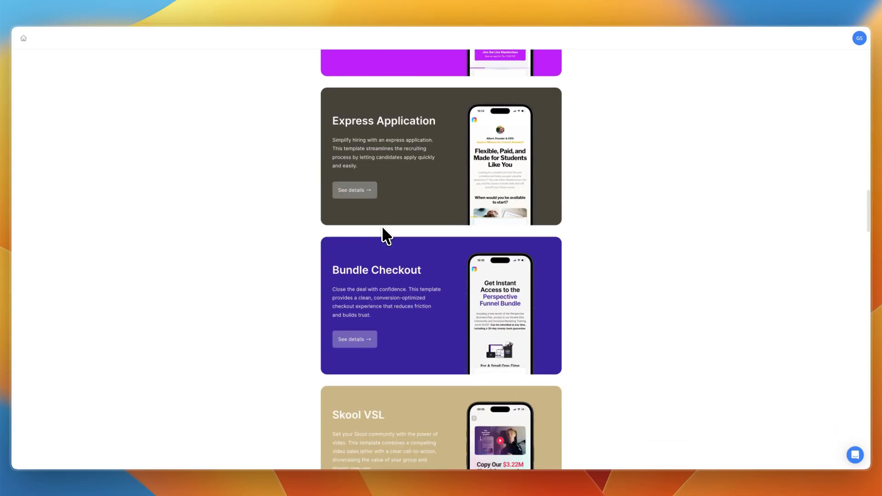
{"action": "scroll", "coordinate": [383, 227], "scroll_direction": "down", "scroll_amount": 20}
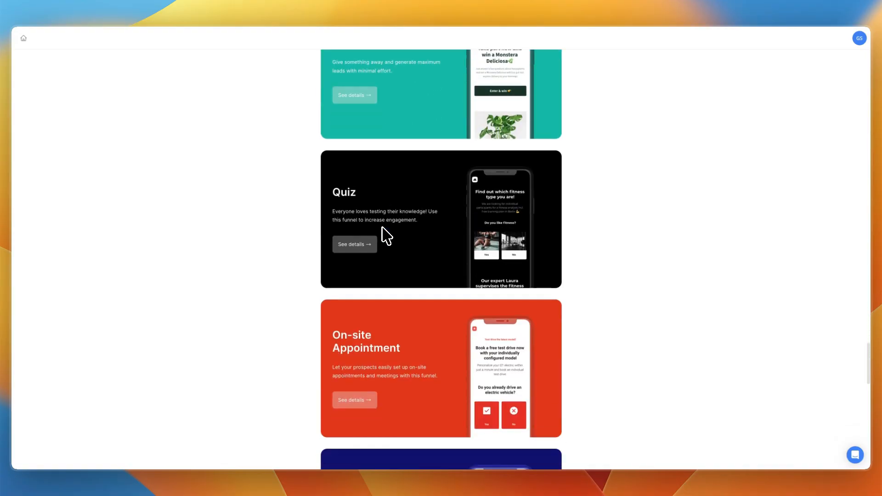
{"action": "scroll", "coordinate": [382, 226], "scroll_direction": "down", "scroll_amount": 4}
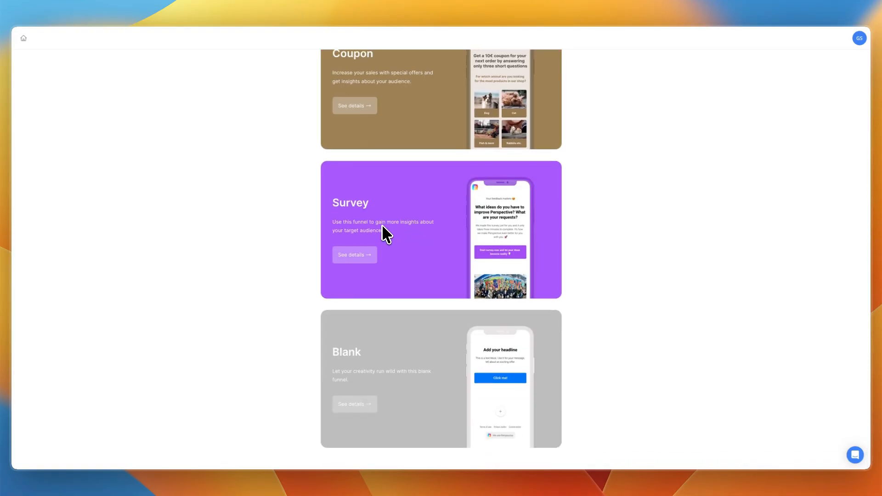
{"action": "scroll", "coordinate": [408, 216], "scroll_direction": "up", "scroll_amount": 10}
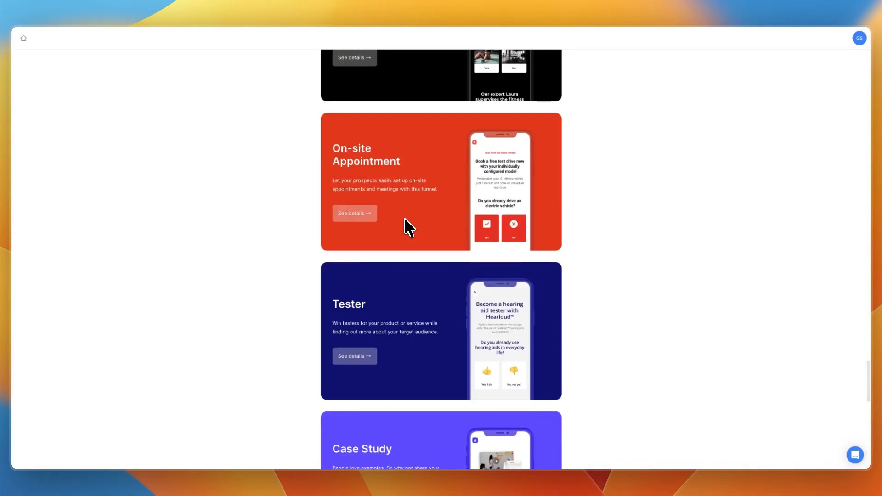
{"action": "scroll", "coordinate": [400, 216], "scroll_direction": "up", "scroll_amount": 8}
{"action": "scroll", "coordinate": [399, 216], "scroll_direction": "up", "scroll_amount": 20}
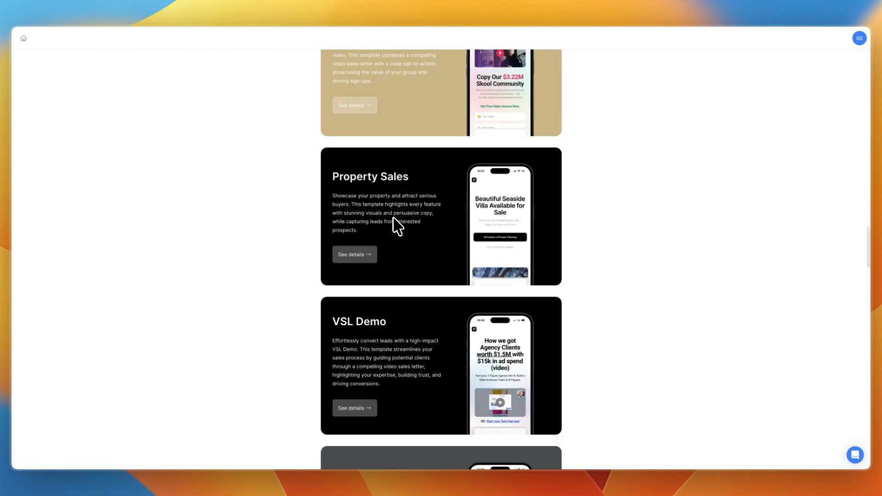
{"action": "scroll", "coordinate": [388, 212], "scroll_direction": "down", "scroll_amount": 7}
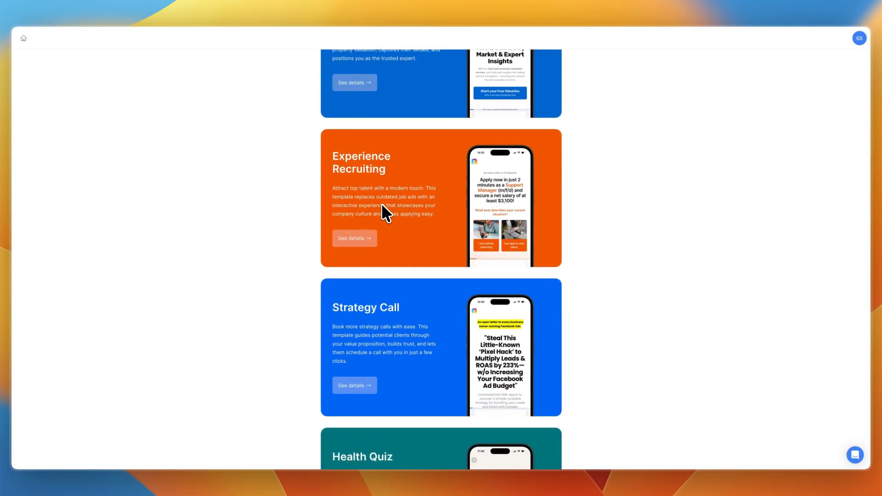
Start a funnel from the Experience Recruiting template in English and dismiss the editor's welcome tour
{"action": "left_click", "coordinate": [381, 202]}
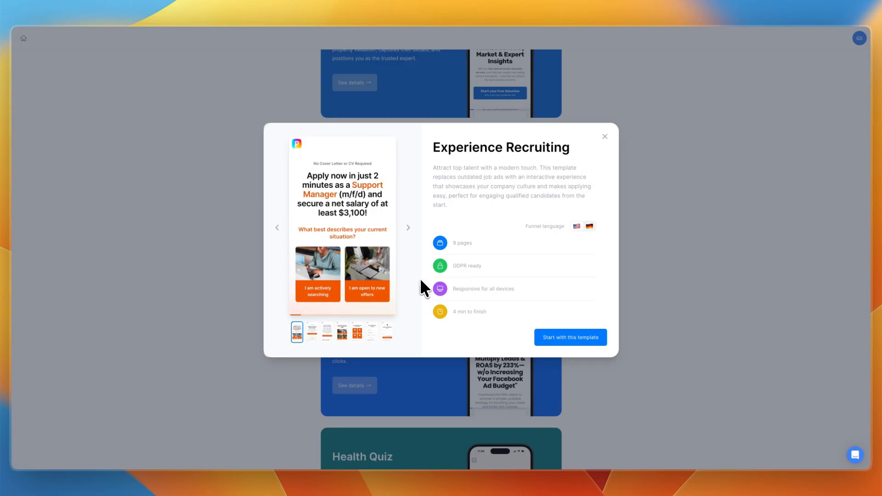
{"action": "left_click", "coordinate": [577, 226]}
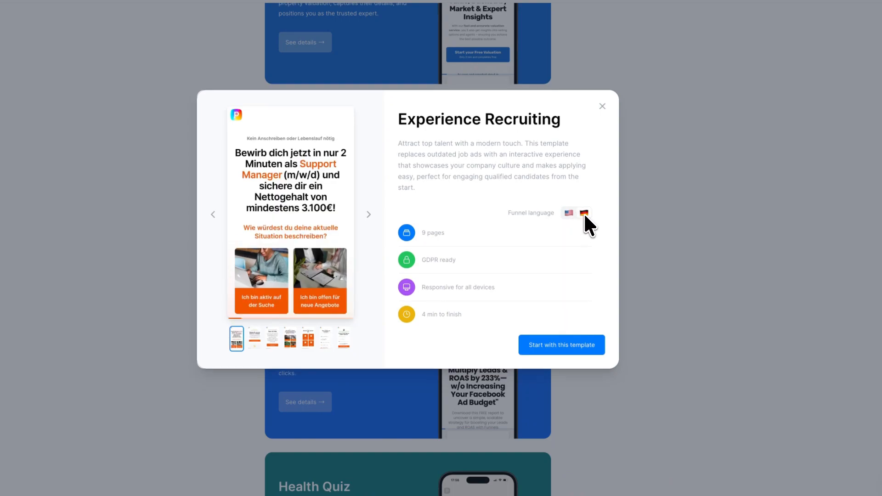
{"action": "left_click", "coordinate": [572, 215]}
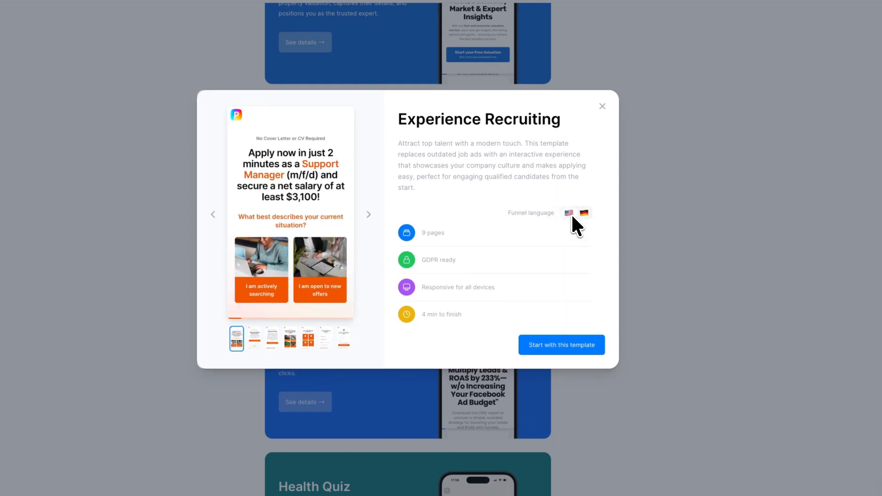
{"action": "left_click", "coordinate": [562, 342]}
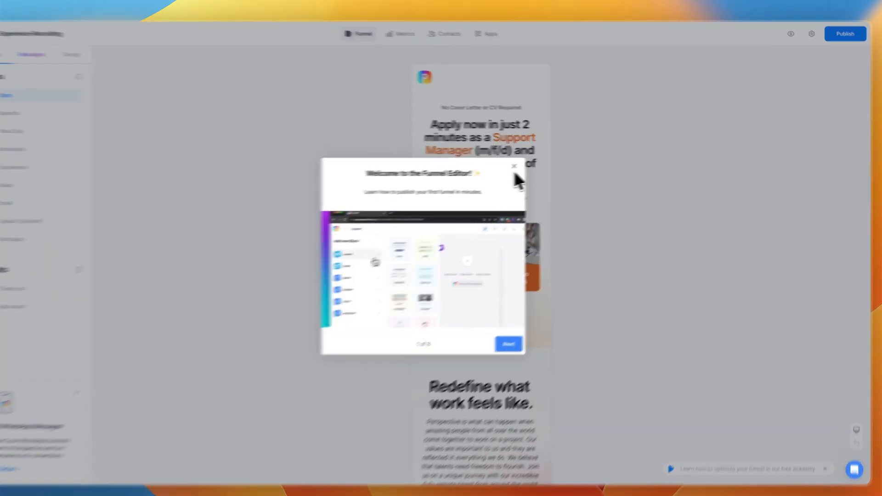
{"action": "left_click", "coordinate": [514, 167]}
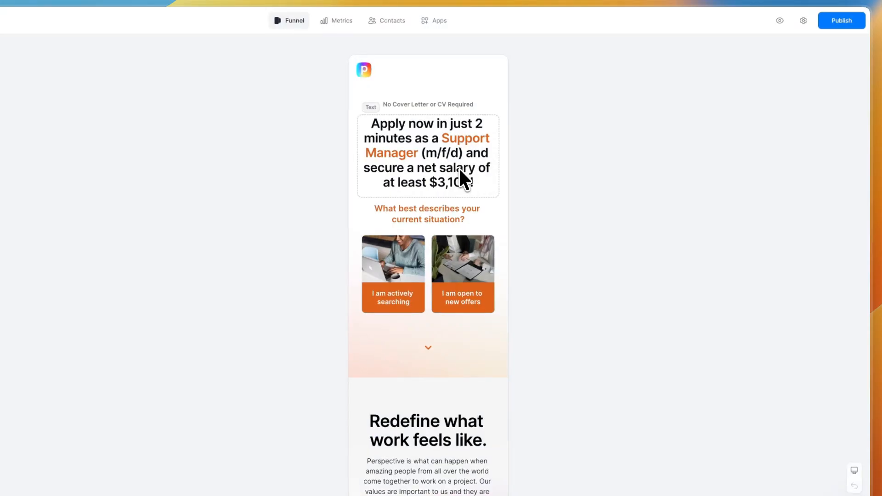
Preview the Experience Recruiting funnel, dismissing the preview introduction, and look through the content of its start page
{"action": "left_click", "coordinate": [781, 20]}
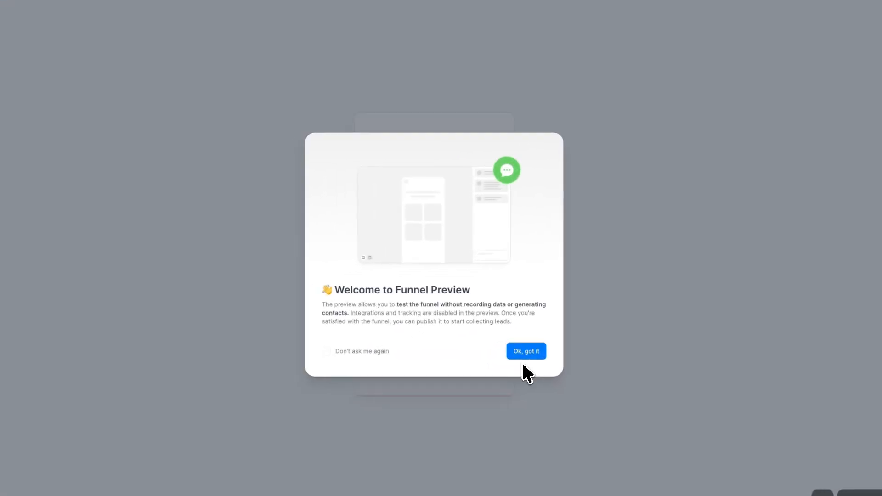
{"action": "left_click", "coordinate": [529, 352]}
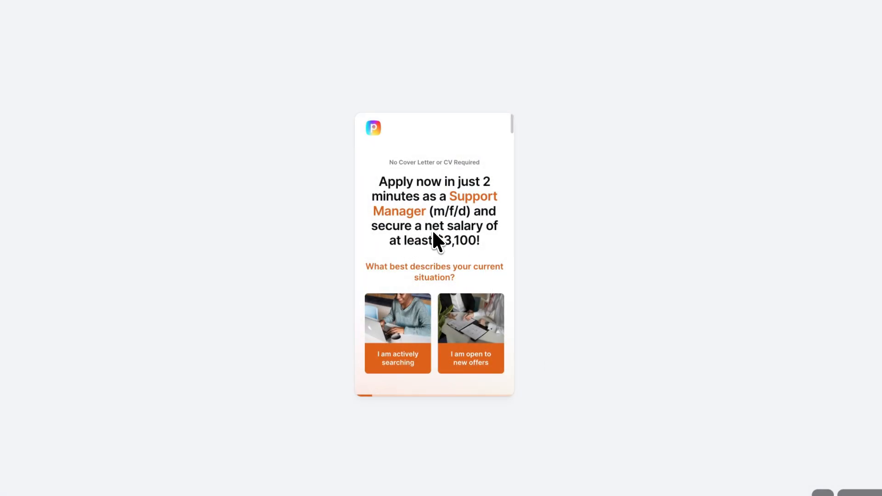
{"action": "scroll", "coordinate": [436, 232], "scroll_direction": "down", "scroll_amount": 4}
{"action": "scroll", "coordinate": [435, 232], "scroll_direction": "down", "scroll_amount": 15}
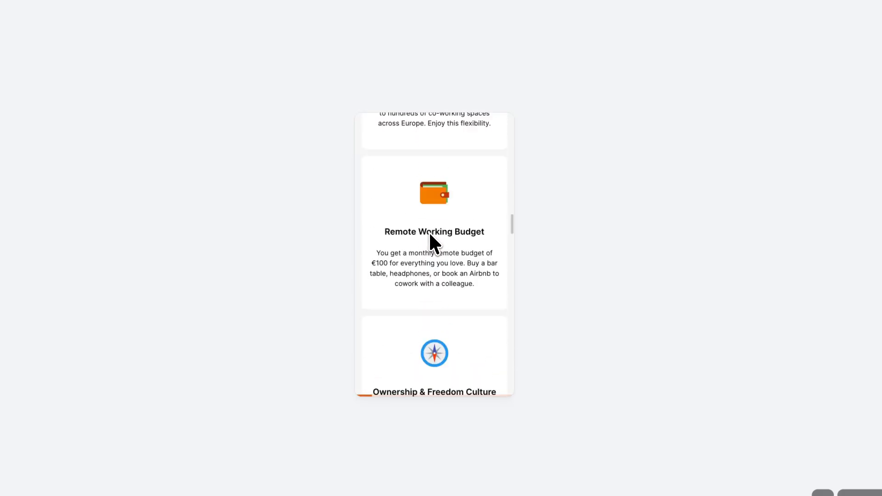
{"action": "scroll", "coordinate": [428, 232], "scroll_direction": "down", "scroll_amount": 5}
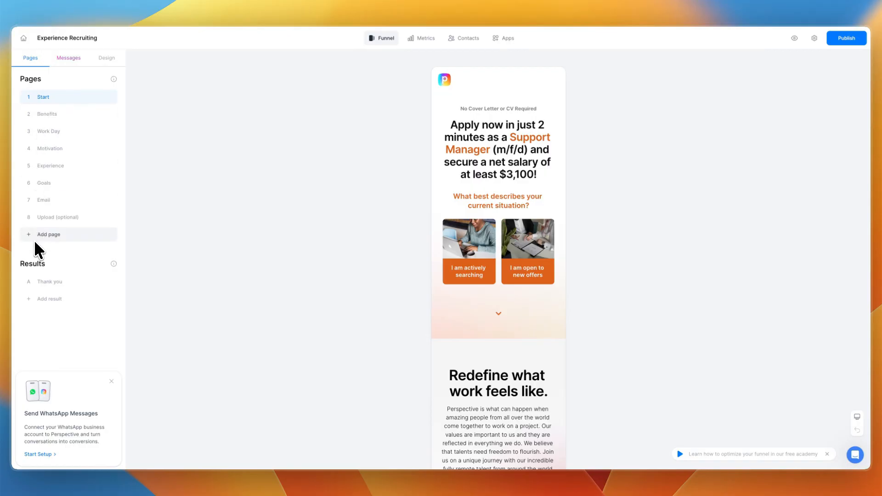
View the funnel's Email page and examine the page options available for it
{"action": "left_click", "coordinate": [53, 200]}
{"action": "mouse_move", "coordinate": [54, 200]}
{"action": "left_mouse_down"}
{"action": "mouse_move", "coordinate": [54, 181]}
{"action": "mouse_move", "coordinate": [56, 194]}
{"action": "left_mouse_up"}
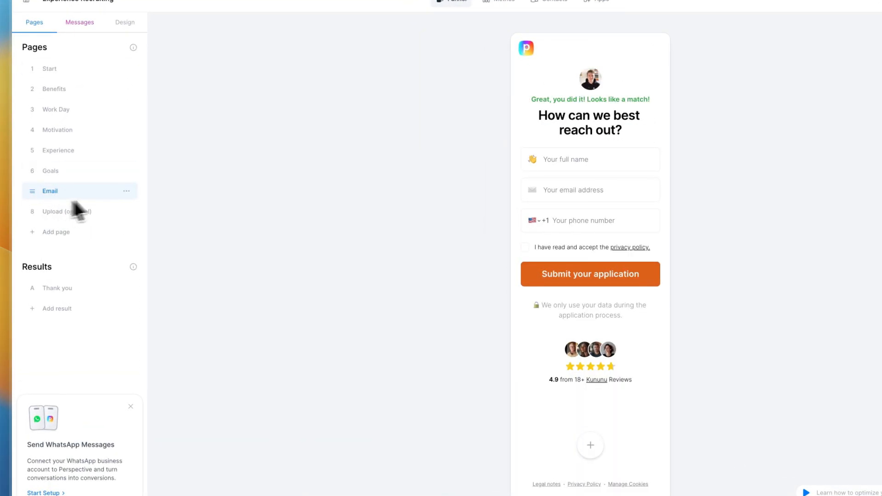
{"action": "left_click", "coordinate": [128, 191]}
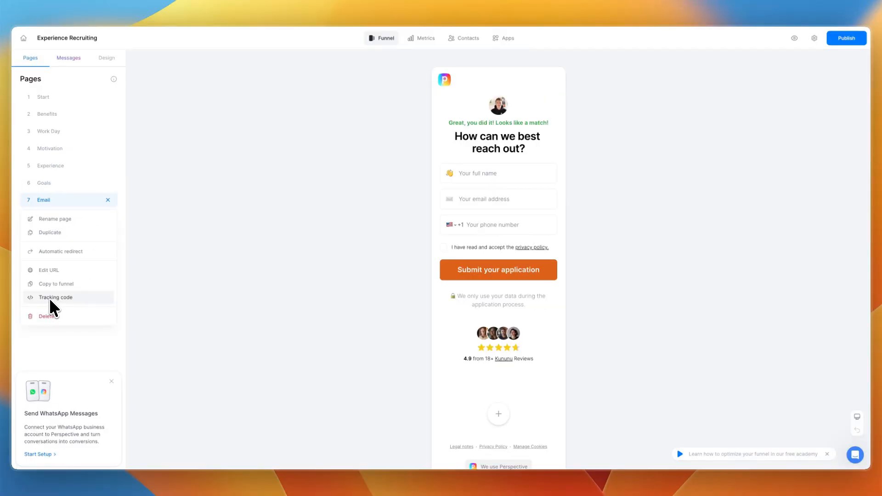
{"action": "left_click", "coordinate": [59, 349]}
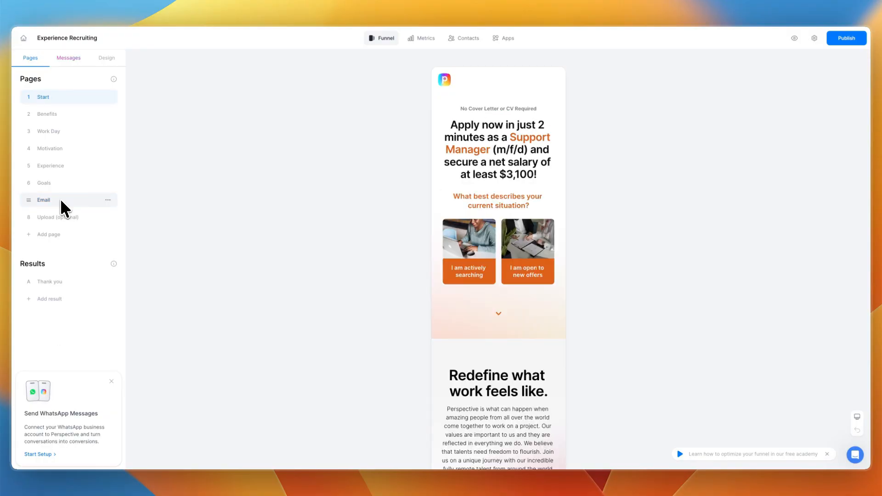
Create a new custom theme for the funnel and set its second color swatch to the solid green #01DF07
{"action": "left_click", "coordinate": [103, 57]}
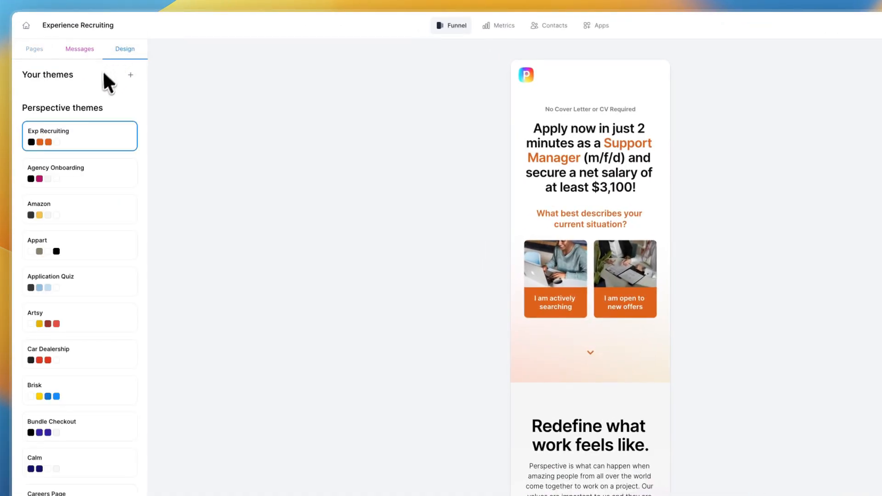
{"action": "left_click", "coordinate": [131, 74]}
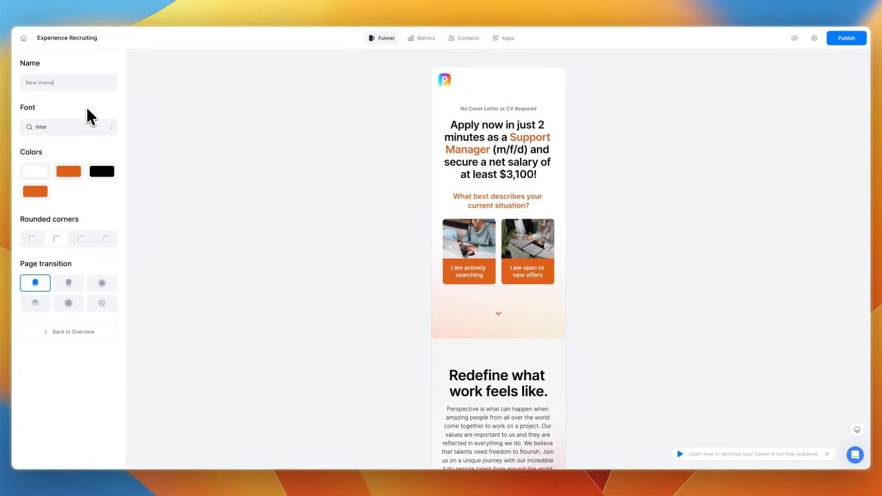
{"action": "left_click", "coordinate": [35, 191]}
{"action": "left_click", "coordinate": [43, 193]}
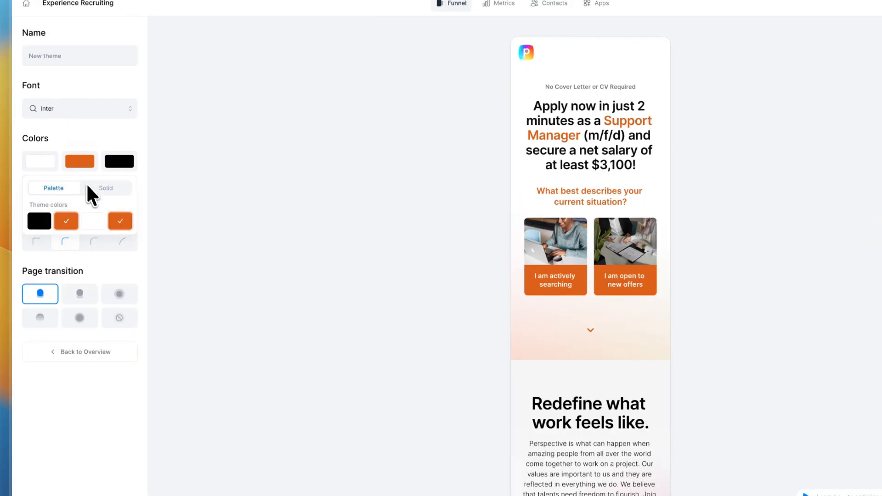
{"action": "left_click", "coordinate": [90, 188]}
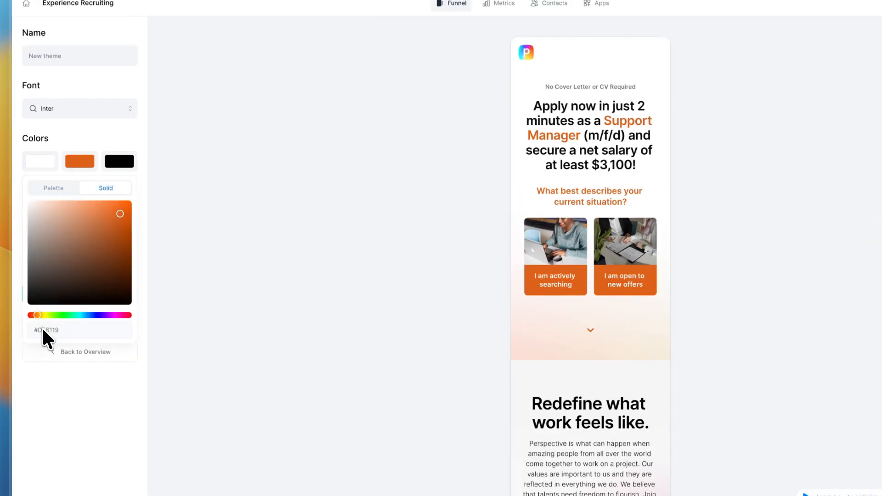
{"action": "left_click_drag", "start_coordinate": [71, 315], "coordinate": [89, 315]}
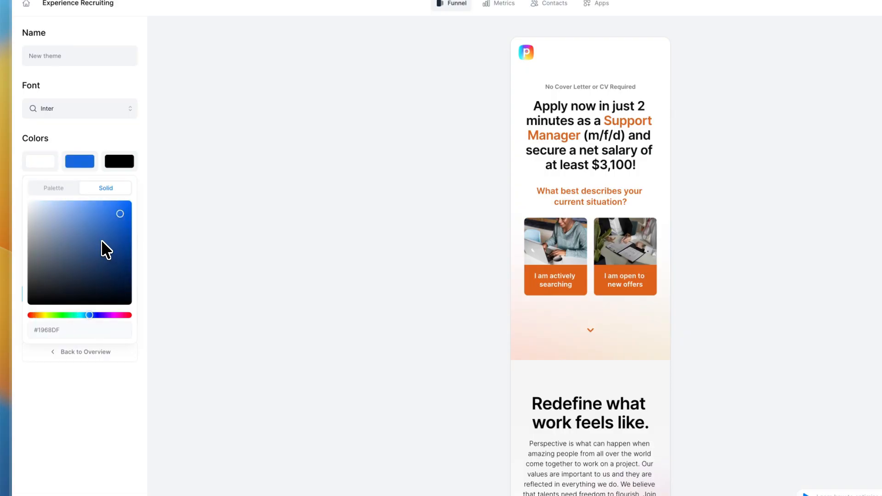
{"action": "left_click", "coordinate": [103, 217]}
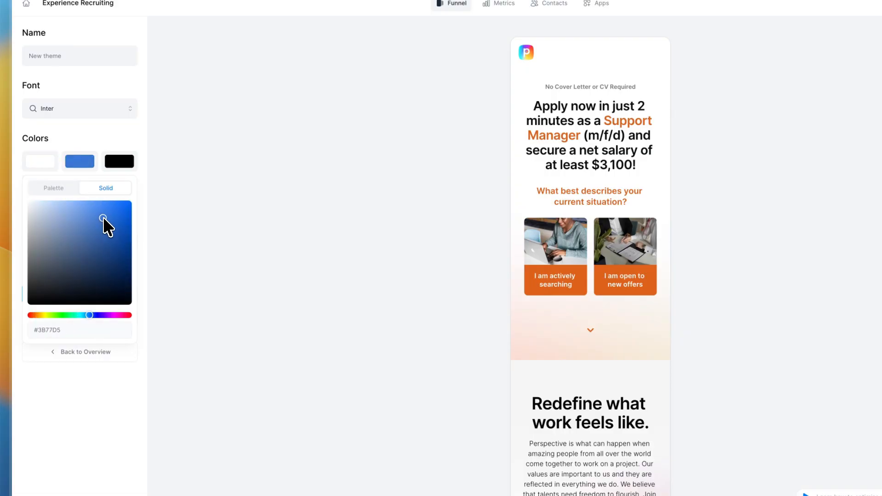
{"action": "left_click", "coordinate": [79, 315]}
{"action": "mouse_move", "coordinate": [100, 220]}
{"action": "left_mouse_down"}
{"action": "mouse_move", "coordinate": [122, 198]}
{"action": "mouse_move", "coordinate": [103, 228]}
{"action": "left_mouse_up"}
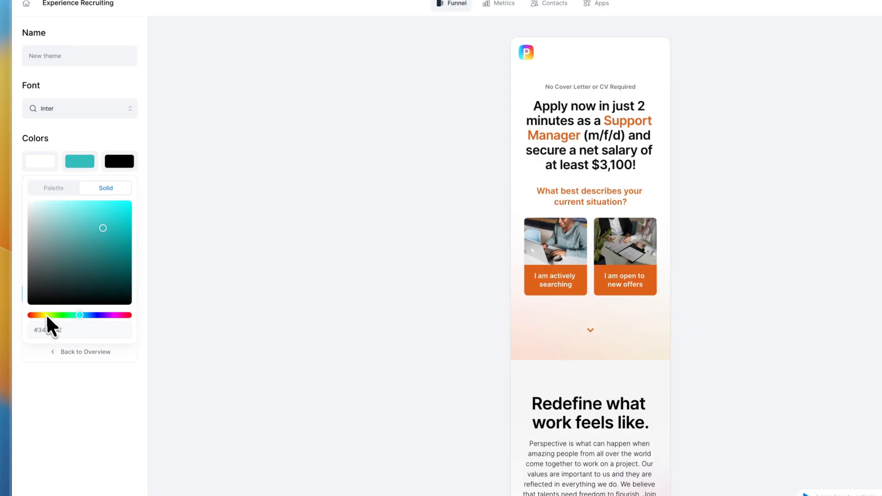
{"action": "left_click", "coordinate": [37, 315]}
{"action": "left_click", "coordinate": [63, 315]}
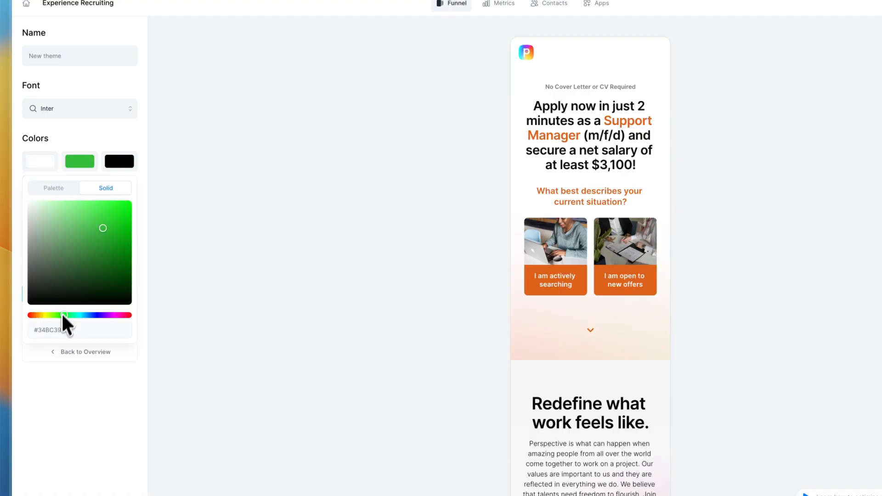
{"action": "left_click_drag", "start_coordinate": [100, 224], "coordinate": [131, 214]}
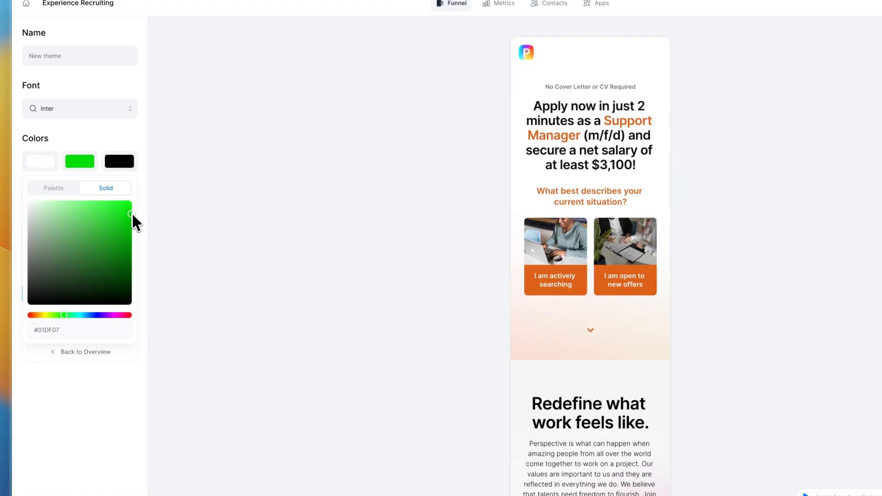
{"action": "left_click", "coordinate": [89, 131]}
Set the custom theme's fourth color swatch to the green theme color
{"action": "left_click", "coordinate": [38, 184]}
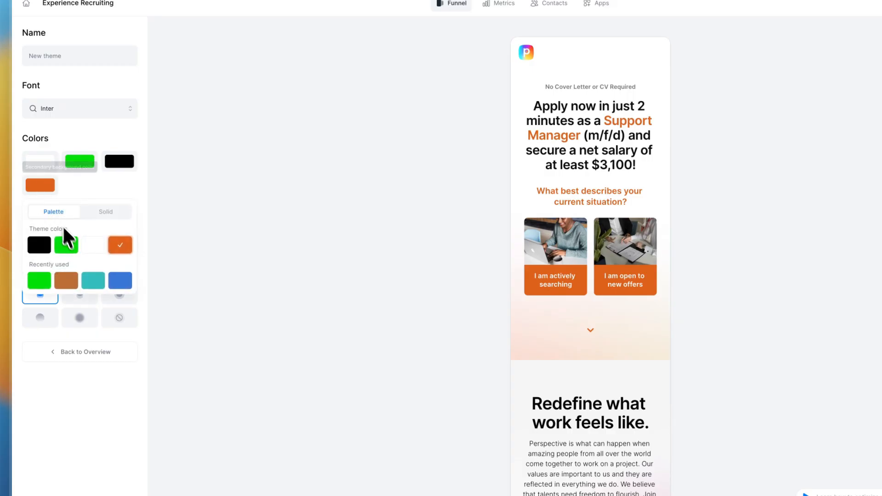
{"action": "left_click", "coordinate": [70, 242]}
{"action": "left_click", "coordinate": [79, 186]}
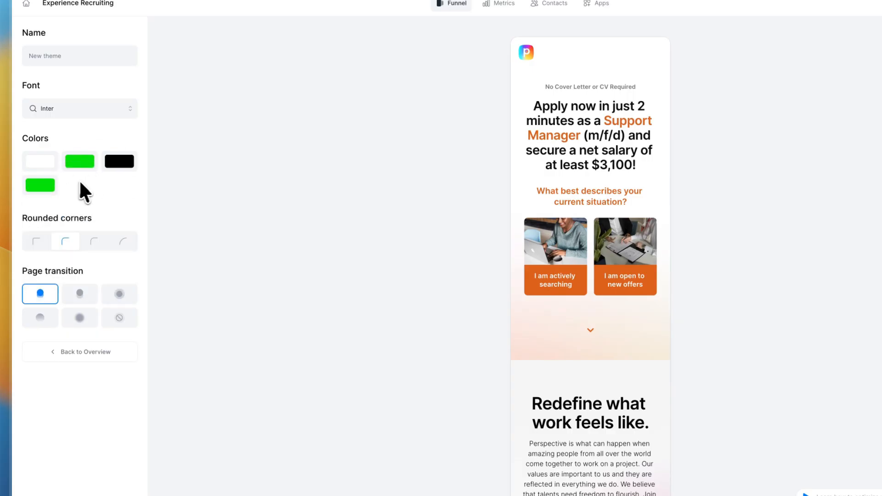
Try other rounded-corner and page-transition options in the theme, including Slide, ending on the second corner style and the first transition
{"action": "left_click", "coordinate": [34, 244]}
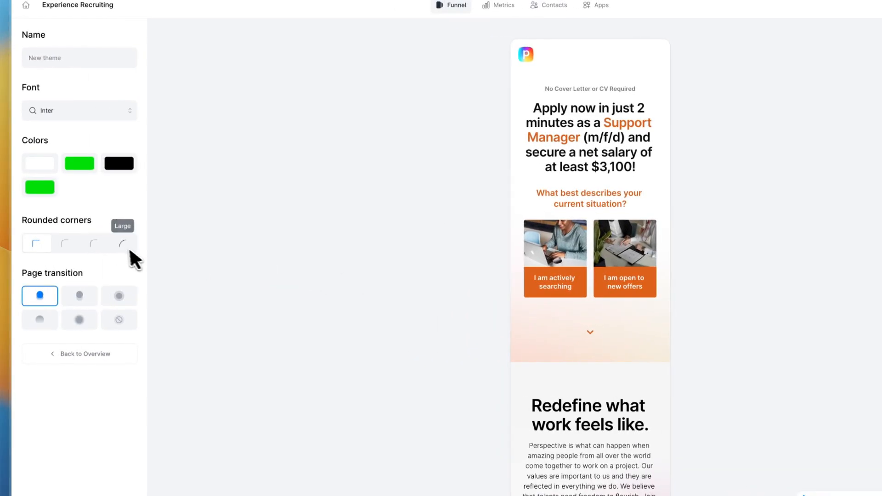
{"action": "left_click", "coordinate": [96, 246]}
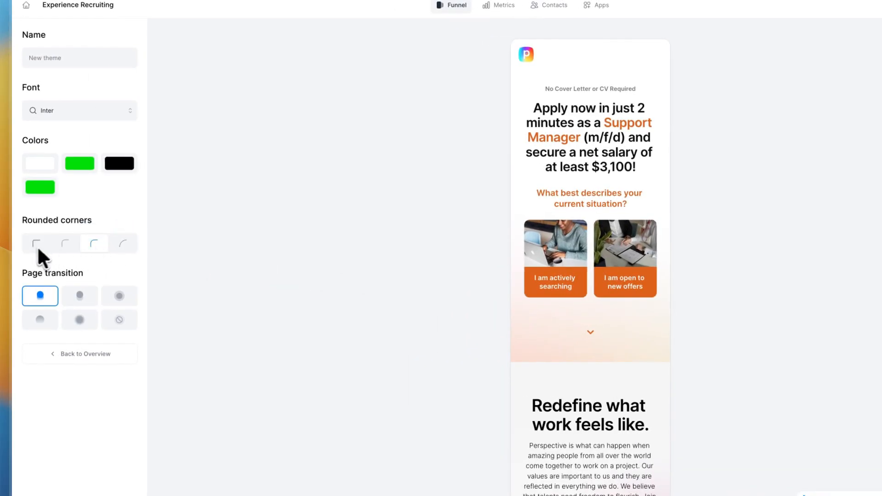
{"action": "left_click", "coordinate": [76, 247]}
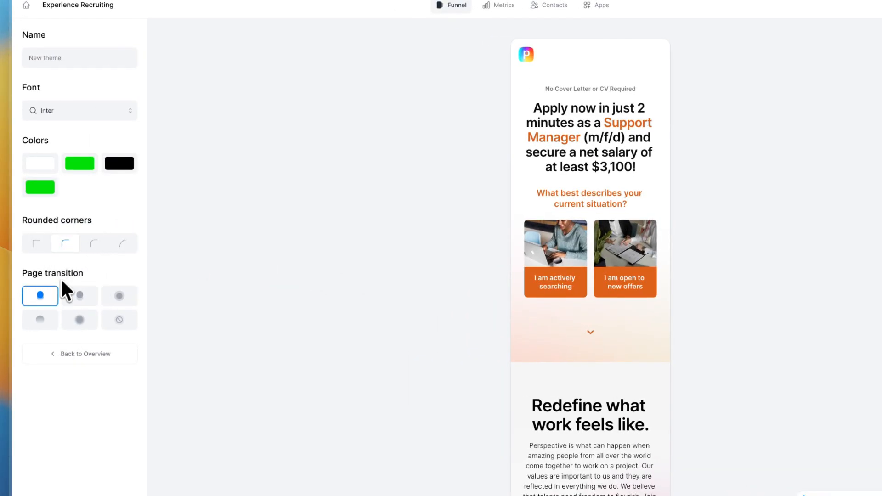
{"action": "left_click", "coordinate": [78, 295]}
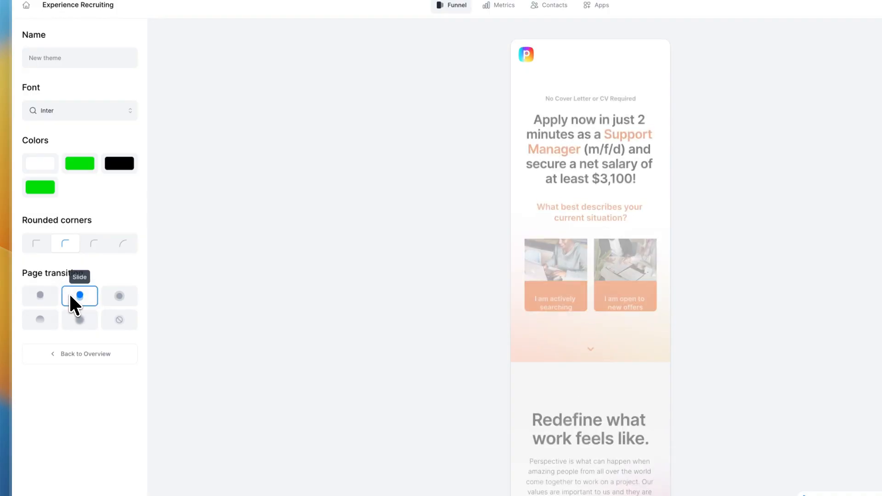
{"action": "left_click", "coordinate": [46, 321]}
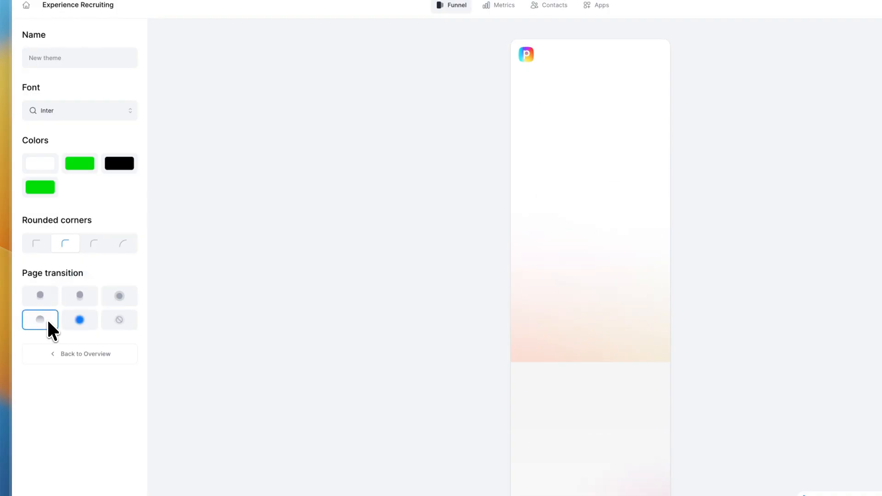
{"action": "left_click", "coordinate": [43, 291]}
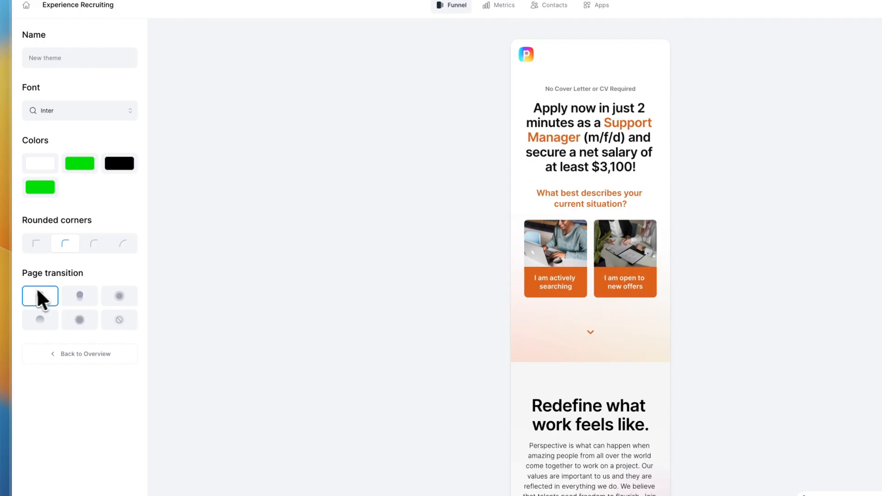
Finish editing the custom theme and apply it to all blocks of the funnel
{"action": "left_click", "coordinate": [79, 354]}
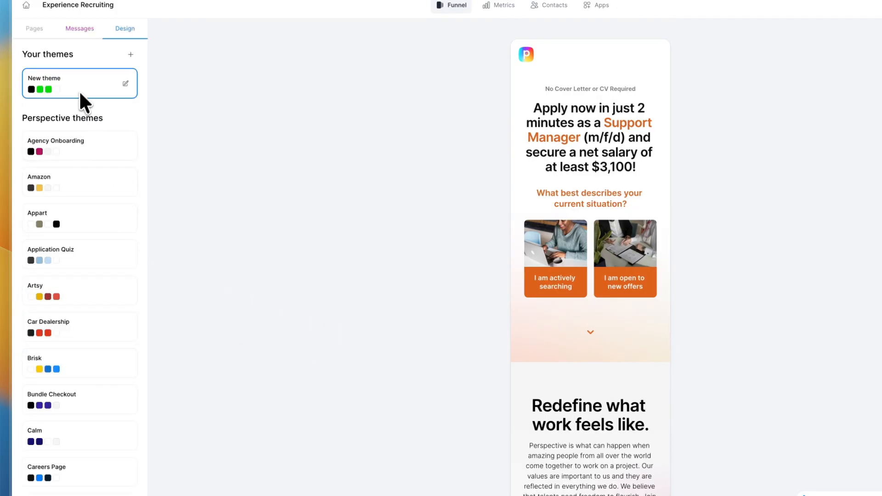
{"action": "left_click", "coordinate": [80, 89]}
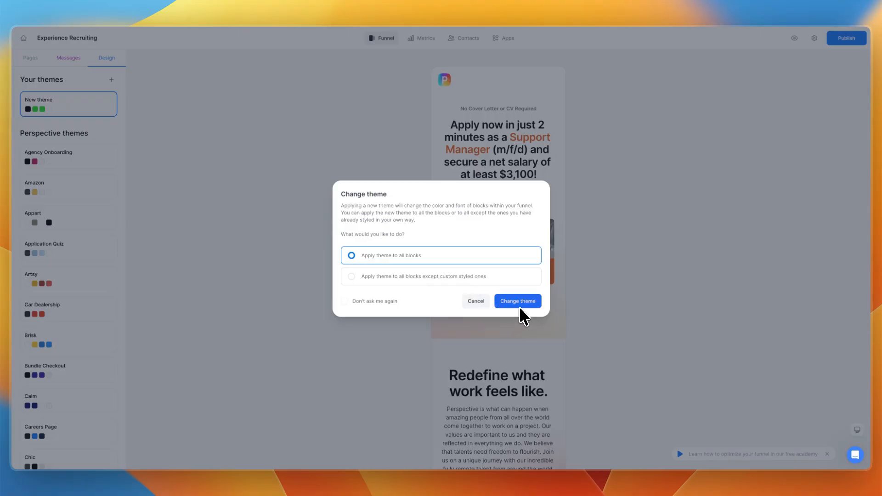
{"action": "left_click", "coordinate": [507, 306]}
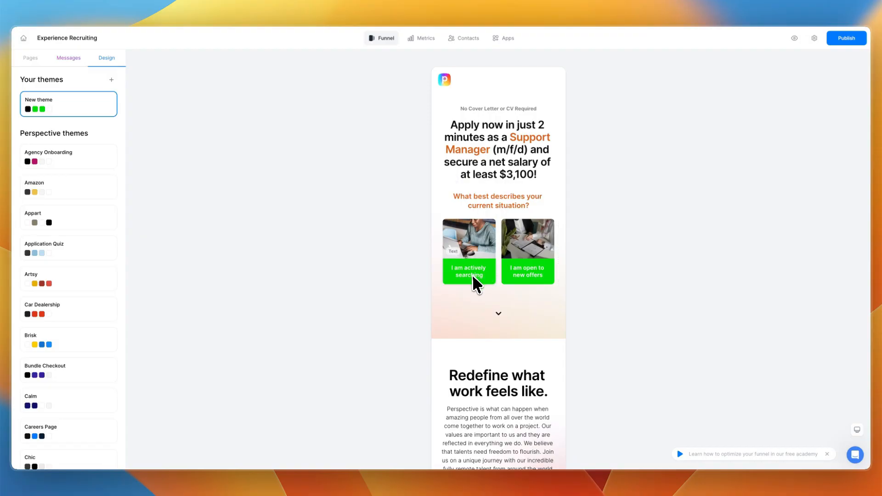
{"action": "scroll", "coordinate": [470, 278], "scroll_direction": "down", "scroll_amount": 5}
{"action": "scroll", "coordinate": [467, 279], "scroll_direction": "up", "scroll_amount": 5}
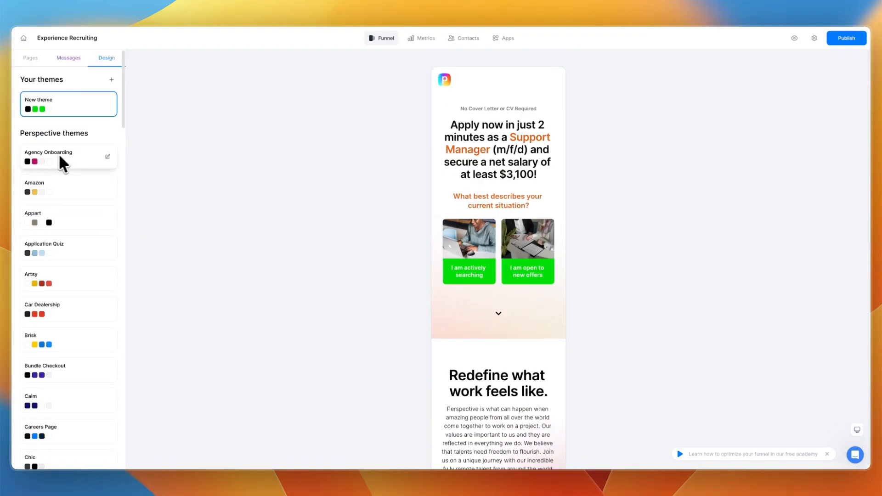
Apply the predefined Electro theme to the funnel
{"action": "scroll", "coordinate": [37, 147], "scroll_direction": "down", "scroll_amount": 3}
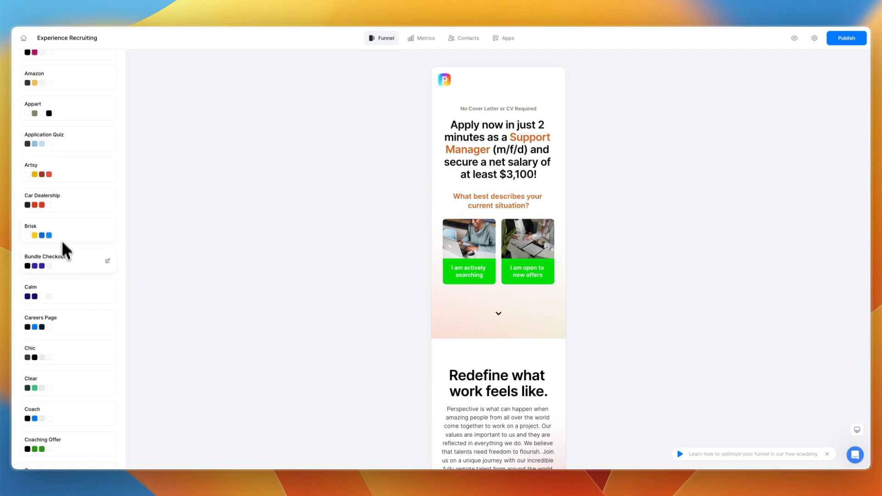
{"action": "scroll", "coordinate": [56, 288], "scroll_direction": "down", "scroll_amount": 2}
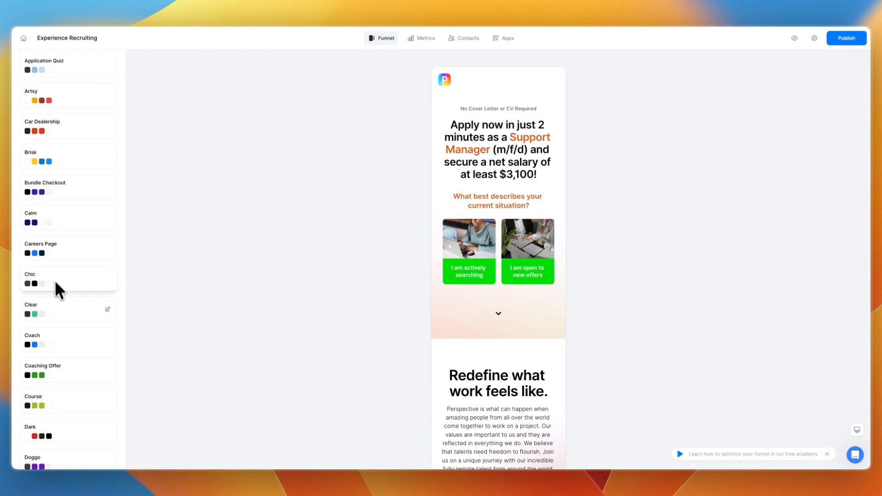
{"action": "left_click", "coordinate": [65, 309]}
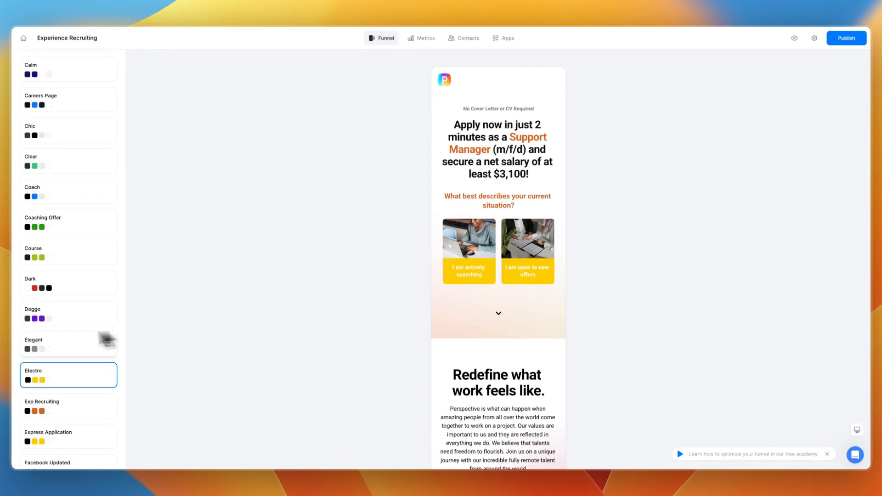
{"action": "scroll", "coordinate": [53, 358], "scroll_direction": "up", "scroll_amount": 7}
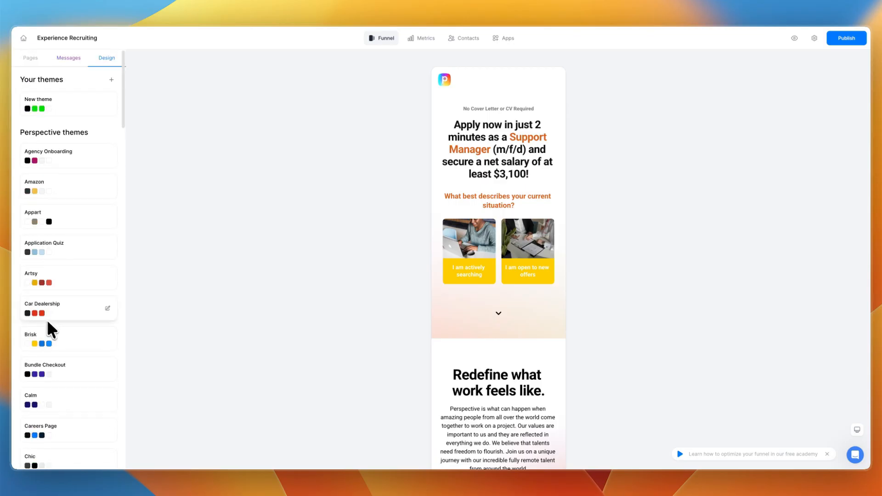
{"action": "scroll", "coordinate": [473, 306], "scroll_direction": "down", "scroll_amount": 3}
{"action": "scroll", "coordinate": [473, 306], "scroll_direction": "up", "scroll_amount": 3}
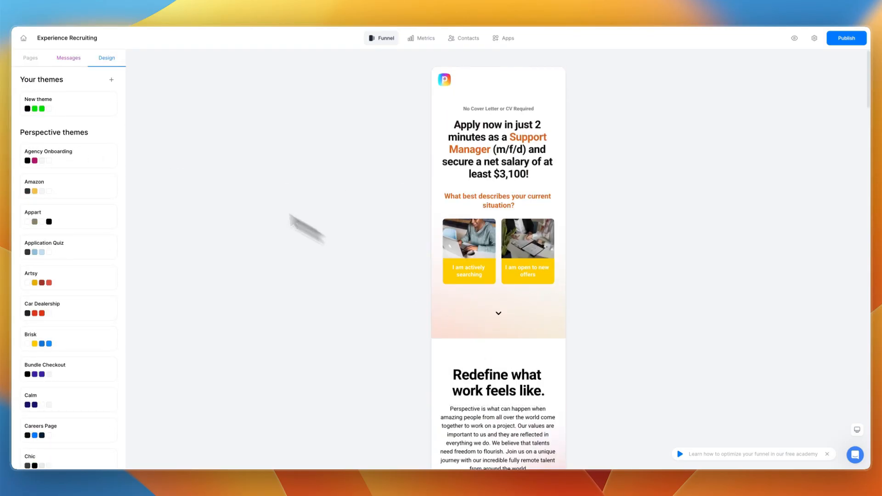
Upload SOFTWARE.png and use it as the logo on the funnel's Start page
{"action": "left_click", "coordinate": [33, 59]}
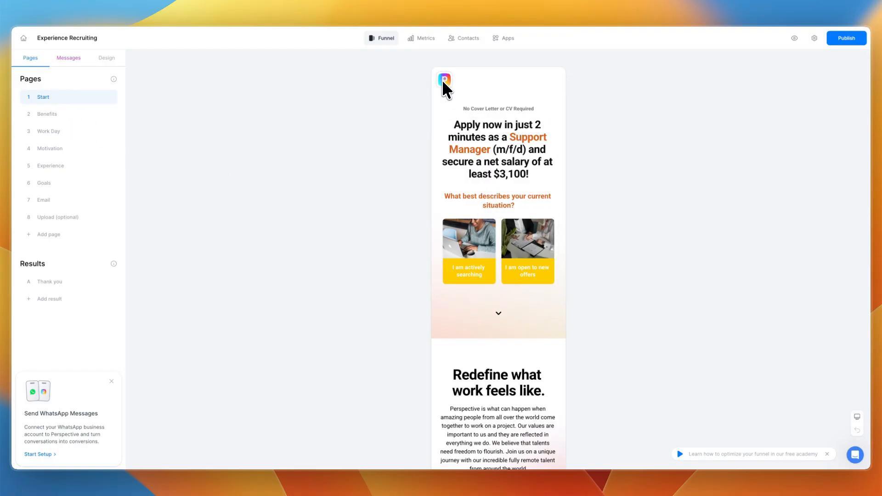
{"action": "left_click", "coordinate": [444, 81]}
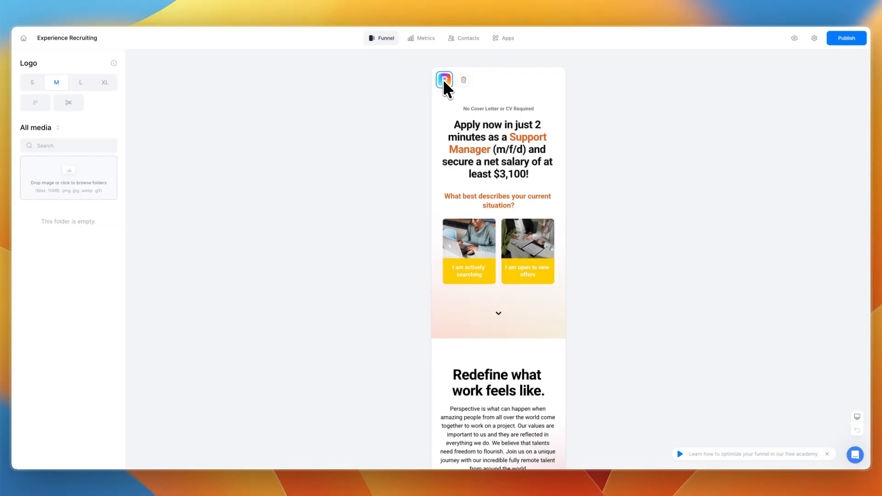
{"action": "left_click", "coordinate": [80, 179]}
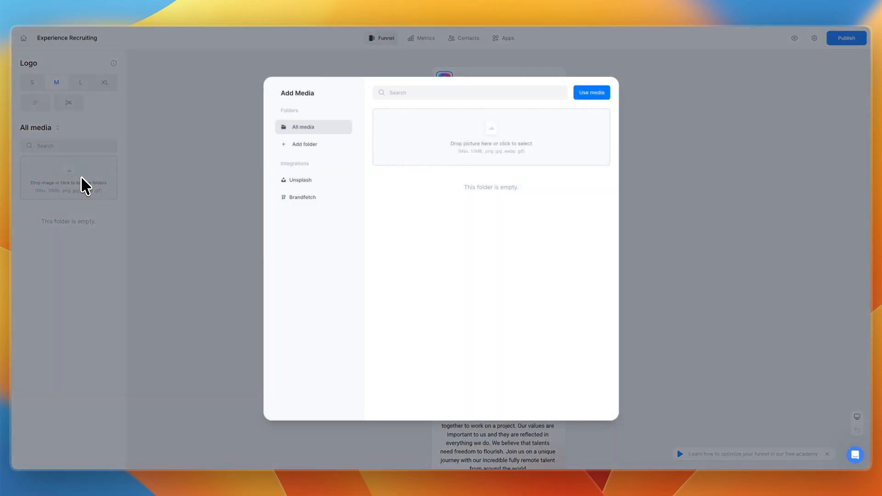
{"action": "left_click", "coordinate": [479, 140]}
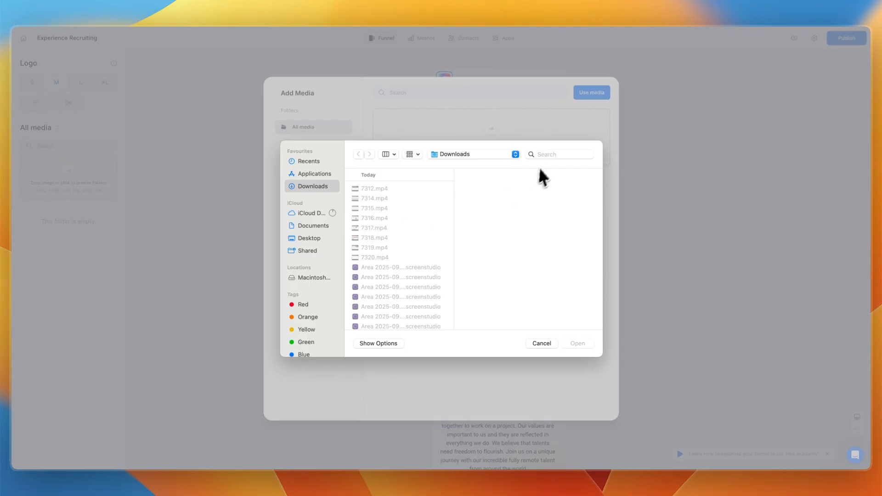
{"action": "left_click", "coordinate": [547, 157]}
{"action": "type", "text": "software"}
{"action": "left_click", "coordinate": [386, 234]}
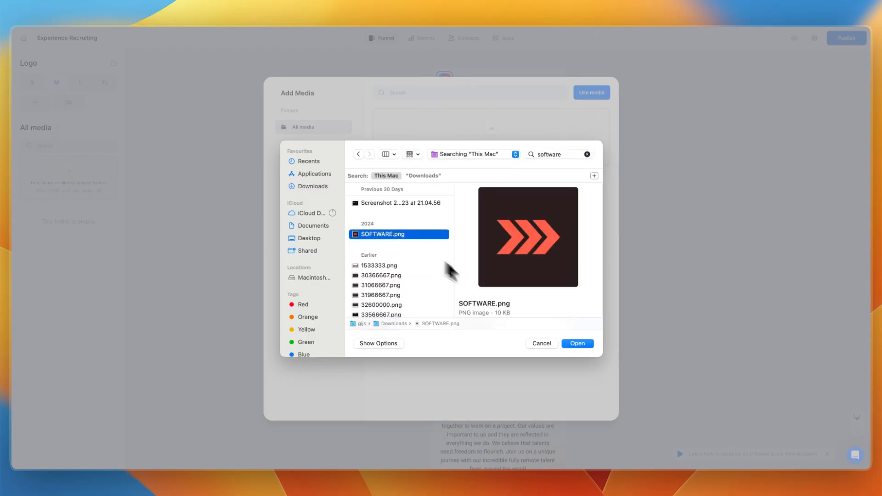
{"action": "left_click", "coordinate": [586, 345]}
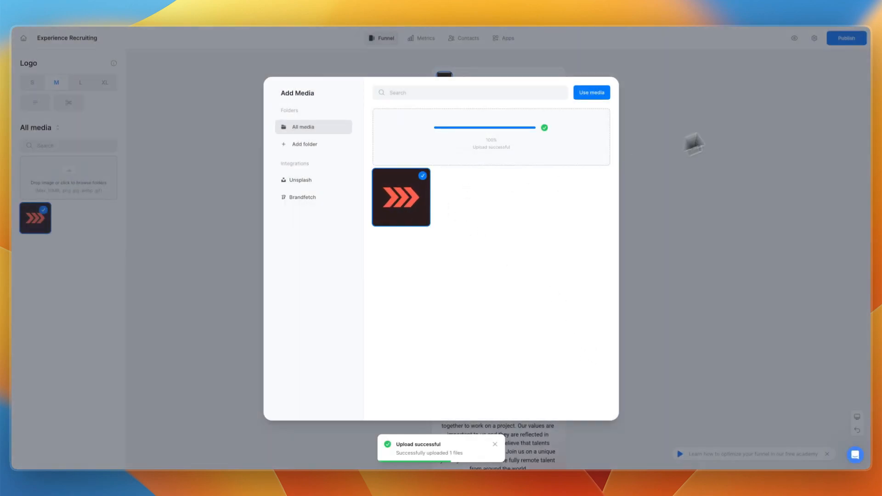
{"action": "left_click", "coordinate": [598, 92]}
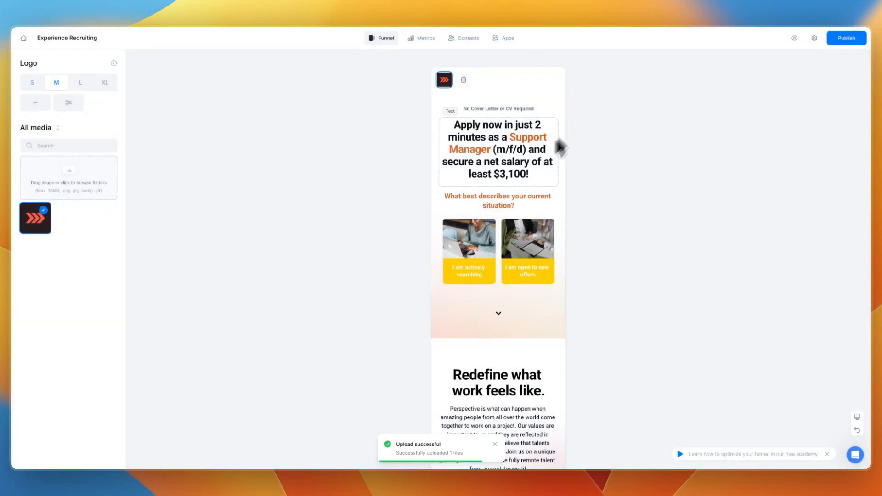
{"action": "left_click", "coordinate": [395, 178]}
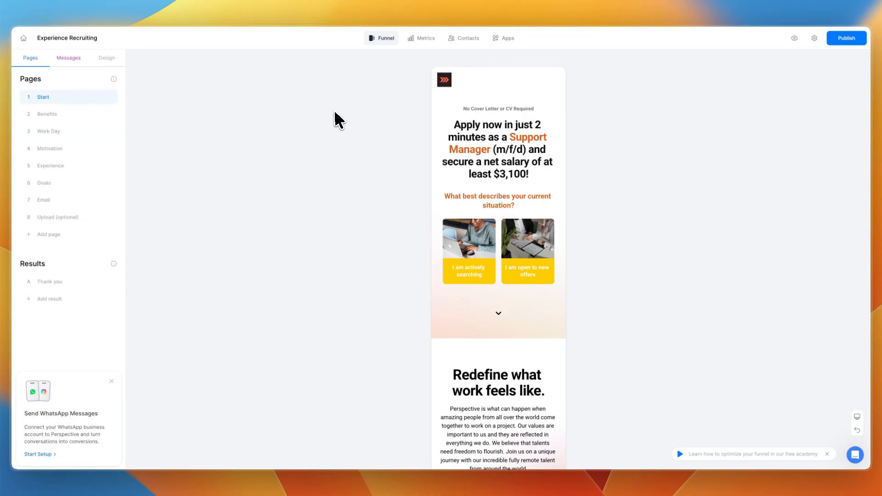
Try the logo at size L and undo the size change
{"action": "left_click", "coordinate": [444, 79]}
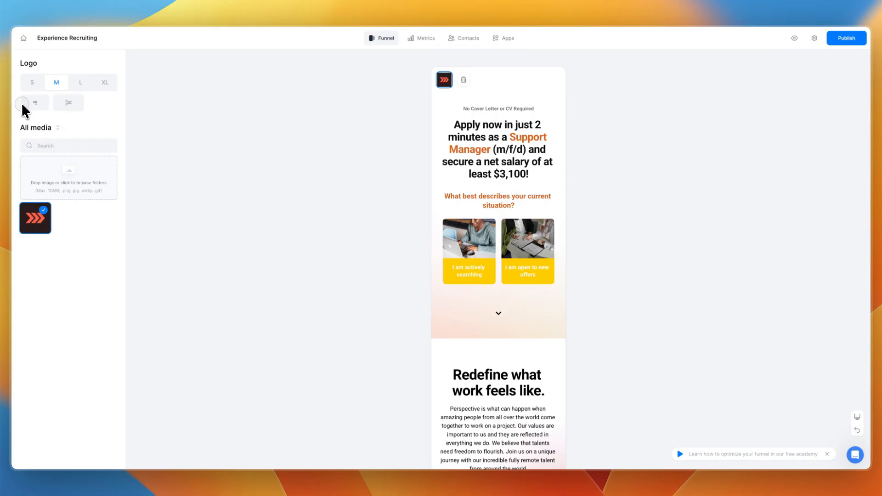
{"action": "left_click", "coordinate": [77, 86]}
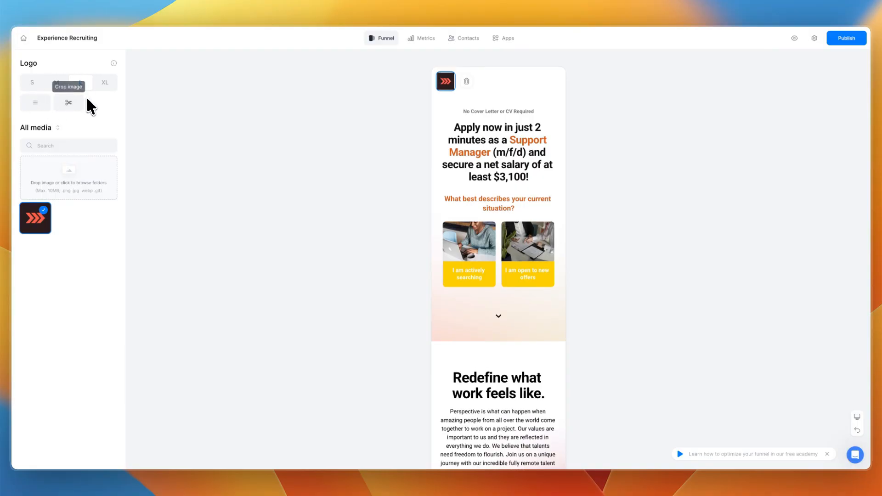
{"action": "left_click", "coordinate": [345, 139]}
{"action": "key", "text": "super+z"}
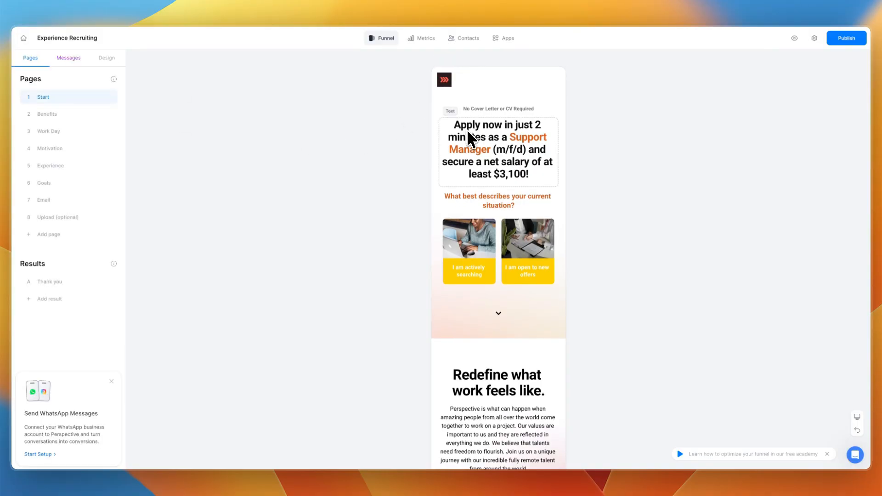
Recolor the words "Support Manager" in the Start page headline with the yellow theme color
{"action": "left_click", "coordinate": [486, 131]}
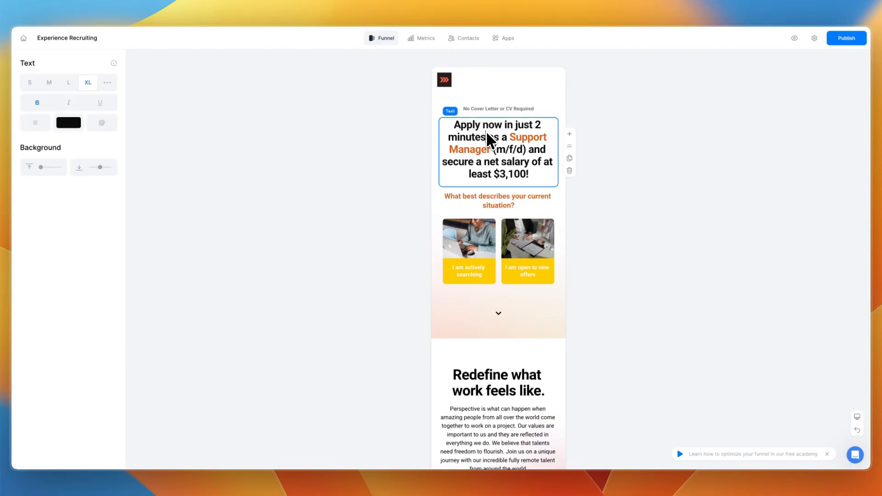
{"action": "left_click_drag", "start_coordinate": [517, 136], "coordinate": [479, 148]}
{"action": "left_click", "coordinate": [524, 120]}
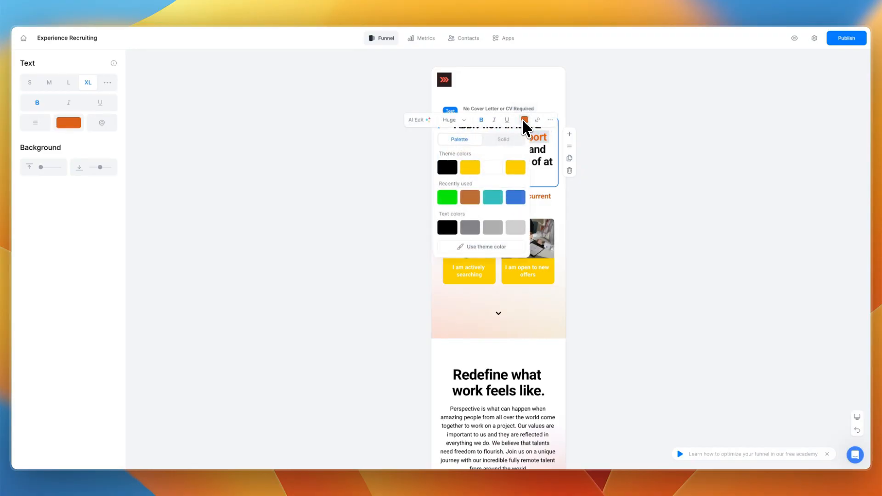
{"action": "left_click", "coordinate": [472, 162]}
{"action": "left_click", "coordinate": [402, 169]}
{"action": "left_click", "coordinate": [391, 174]}
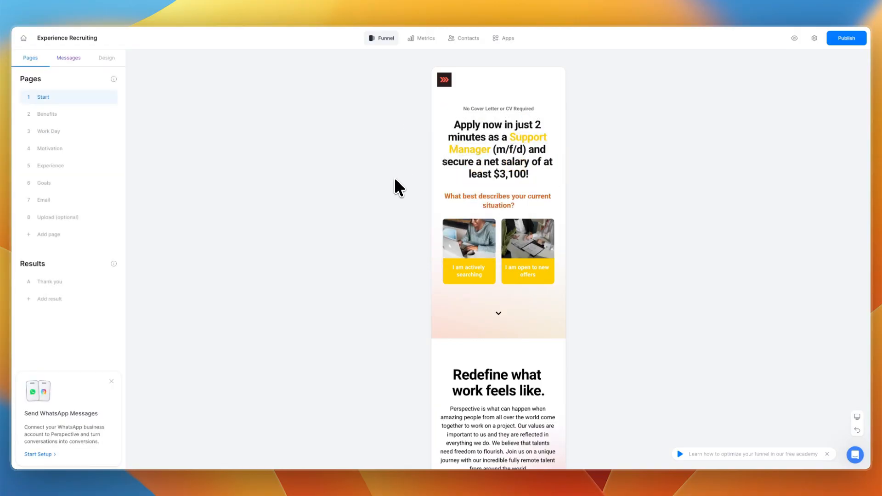
Delete "(m/f/d)" from the Start page headline
{"action": "left_click_drag", "start_coordinate": [493, 150], "coordinate": [508, 151]}
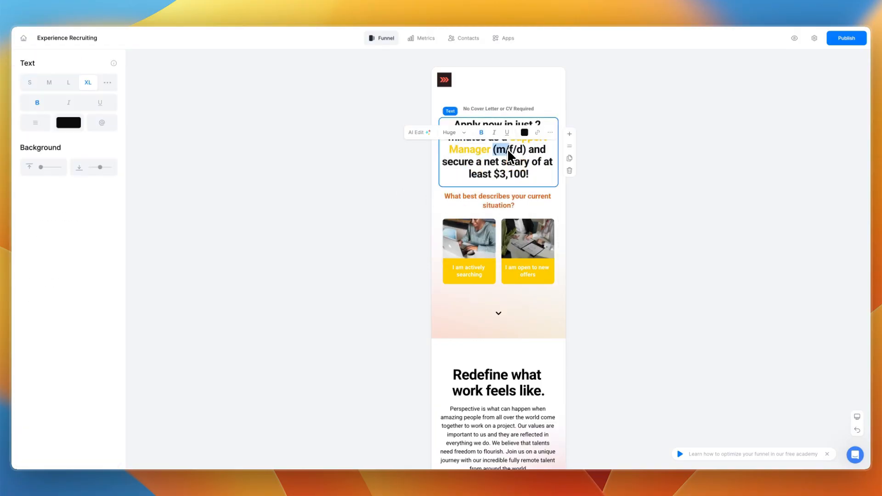
{"action": "key", "text": "BackSpace"}
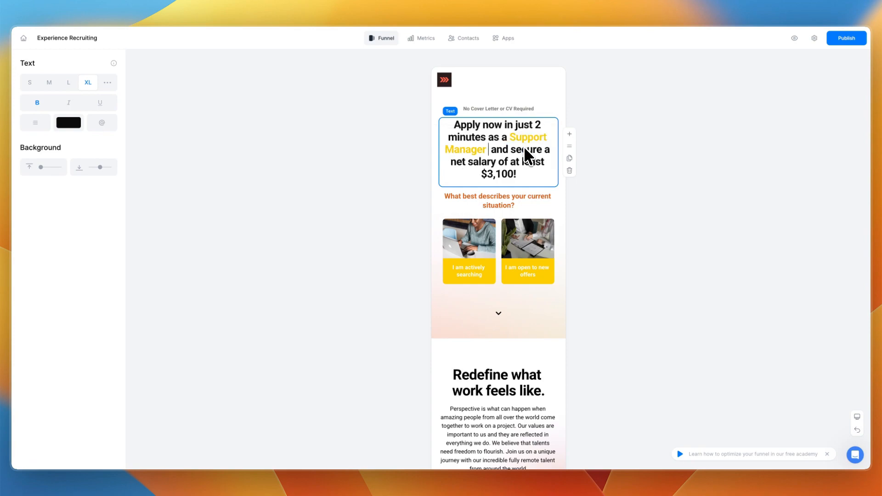
{"action": "left_click", "coordinate": [369, 167]}
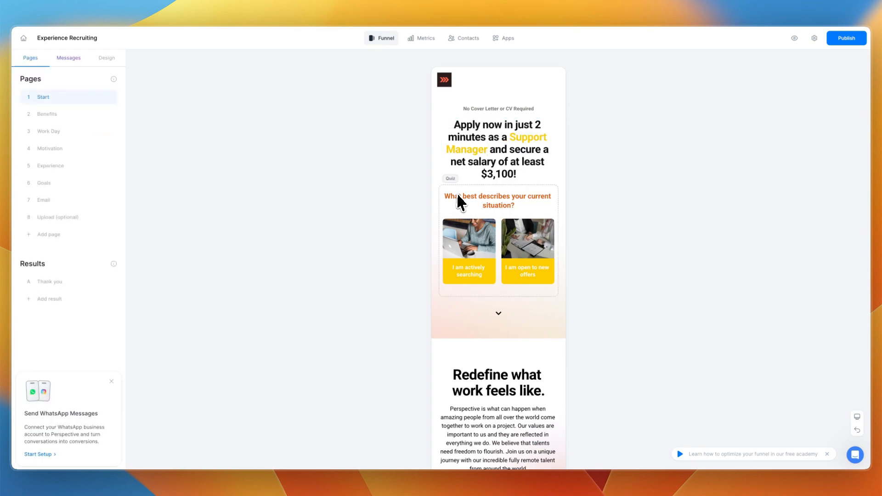
Recolor the quiz question "What best describes your current situation?" on the Start page with the yellow theme color
{"action": "left_click", "coordinate": [477, 201]}
{"action": "double_click", "coordinate": [493, 206]}
{"action": "triple_click", "coordinate": [492, 205]}
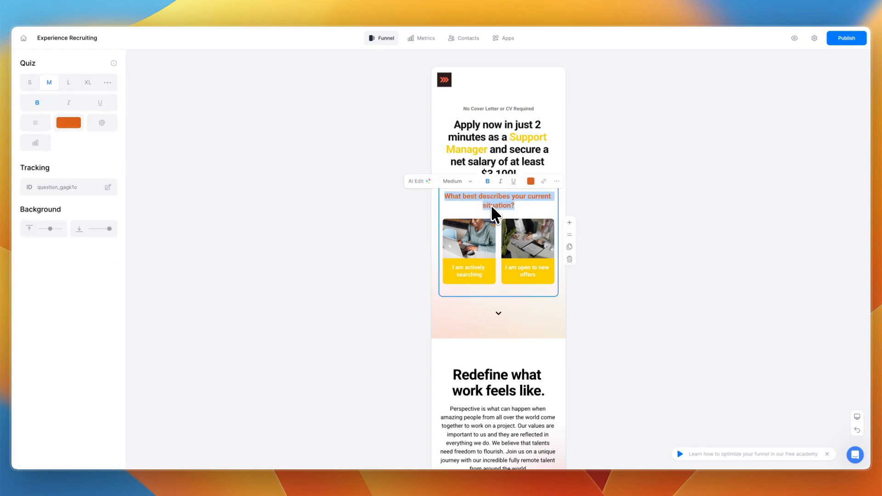
{"action": "left_click", "coordinate": [531, 180]}
{"action": "left_click", "coordinate": [490, 229]}
{"action": "left_click", "coordinate": [376, 213]}
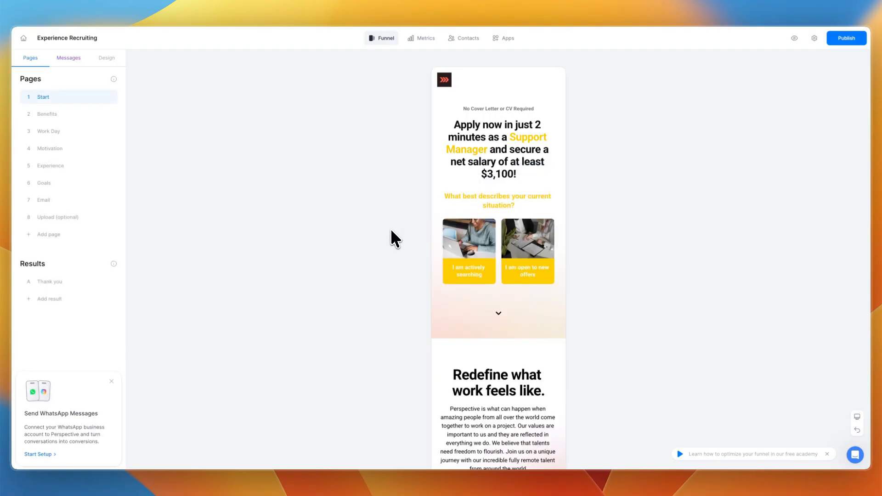
Try the yellow theme color and a gradient as the background of the Start page's headline and quiz layout
{"action": "left_click", "coordinate": [444, 334]}
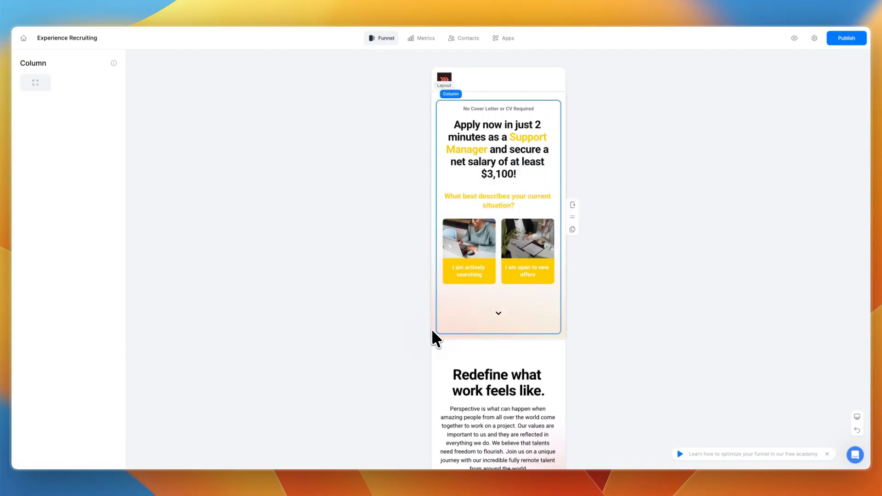
{"action": "left_click", "coordinate": [432, 329]}
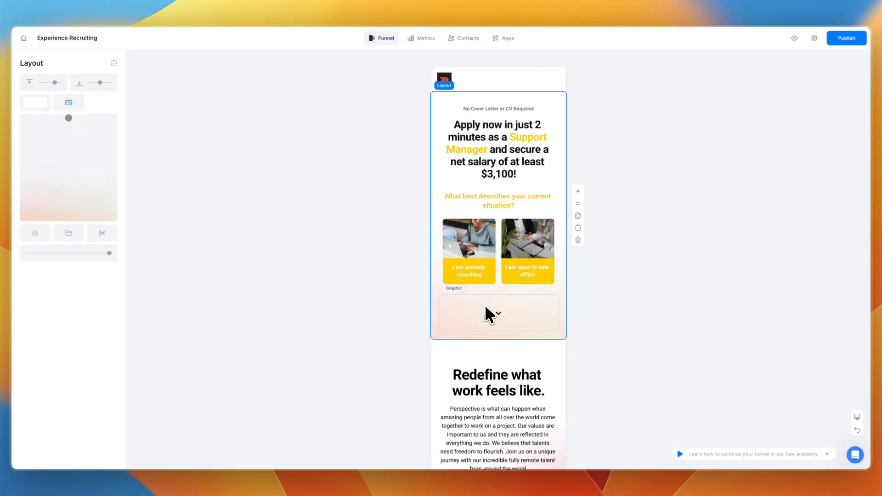
{"action": "left_click", "coordinate": [36, 101]}
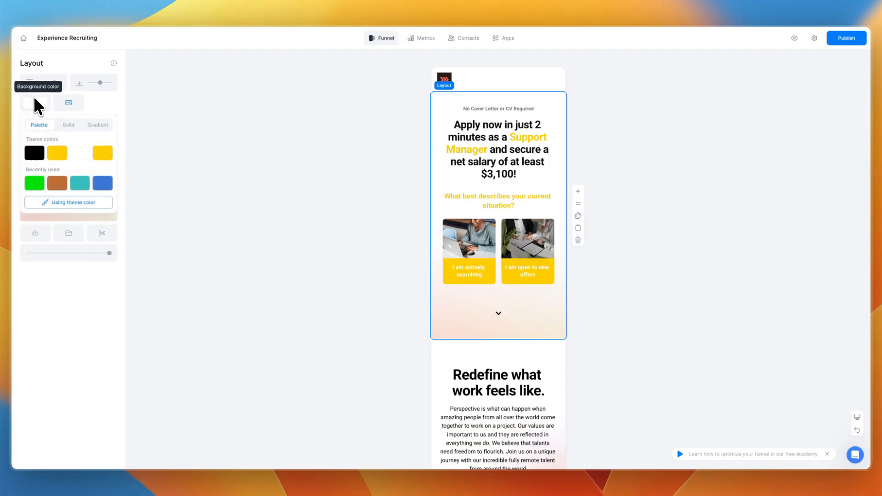
{"action": "left_click", "coordinate": [61, 151]}
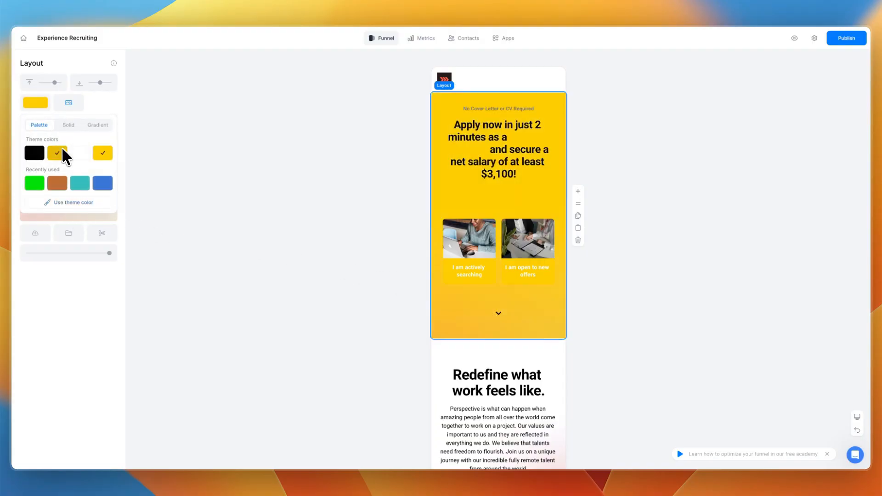
{"action": "left_click", "coordinate": [94, 128]}
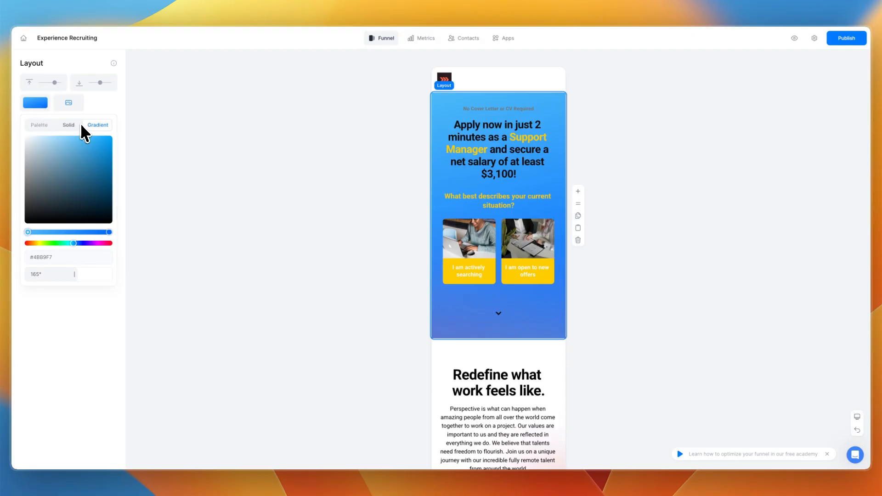
{"action": "left_click", "coordinate": [738, 280]}
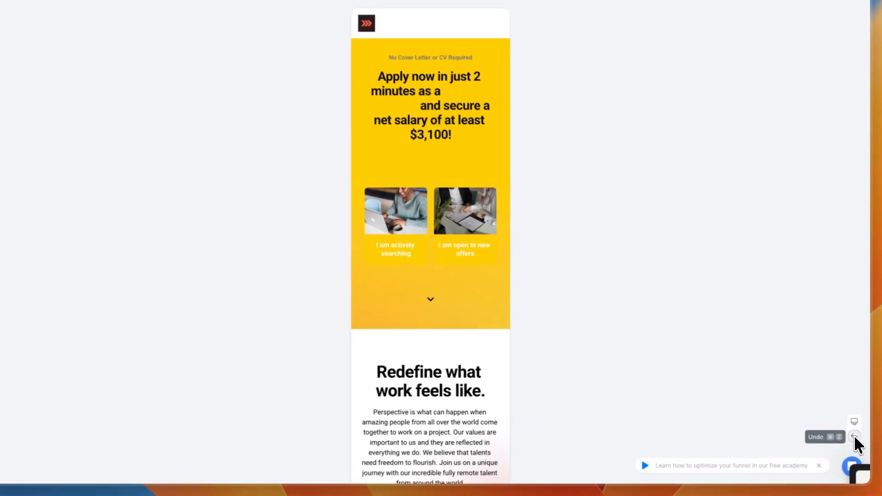
Undo the background color and gradient changes on the Start page's headline and quiz layout
{"action": "left_click", "coordinate": [854, 435]}
{"action": "left_click", "coordinate": [853, 436]}
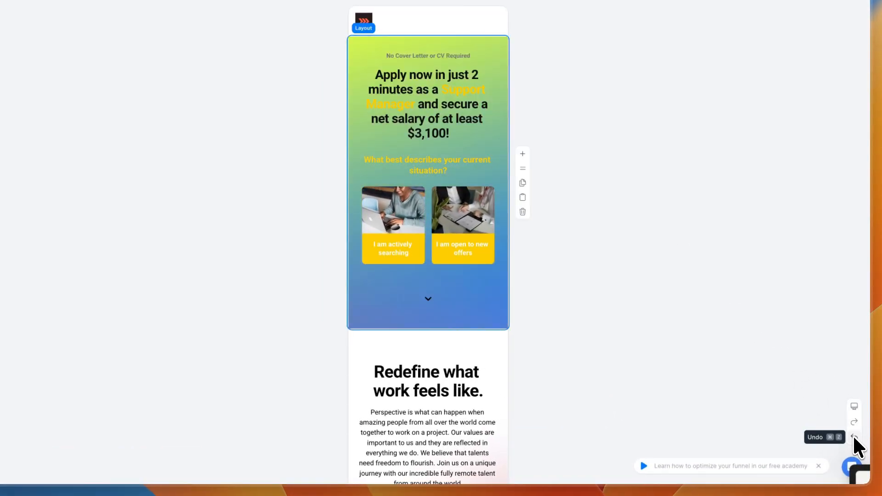
{"action": "left_click", "coordinate": [852, 435]}
{"action": "left_click", "coordinate": [851, 435]}
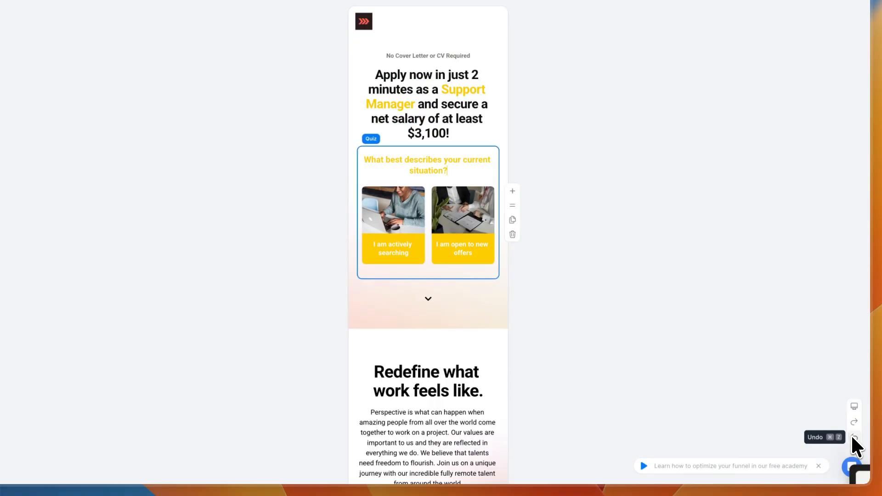
{"action": "scroll", "coordinate": [533, 367], "scroll_direction": "down", "scroll_amount": 20}
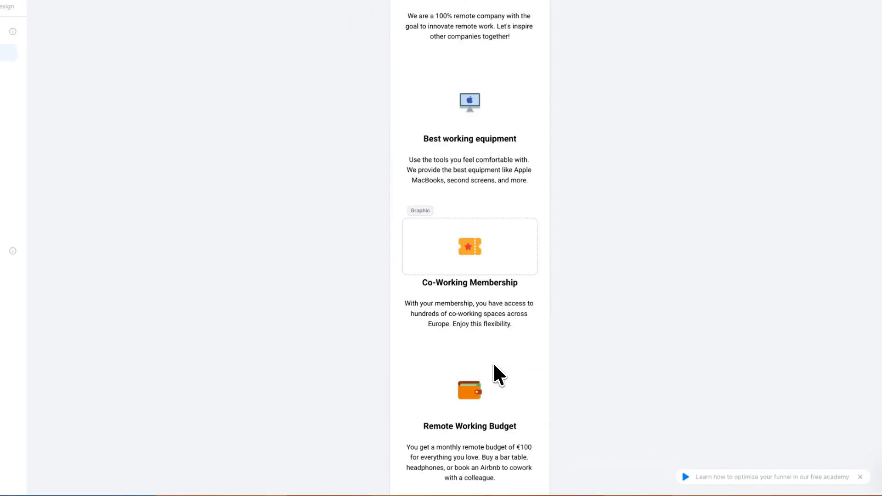
{"action": "scroll", "coordinate": [454, 399], "scroll_direction": "down", "scroll_amount": 15}
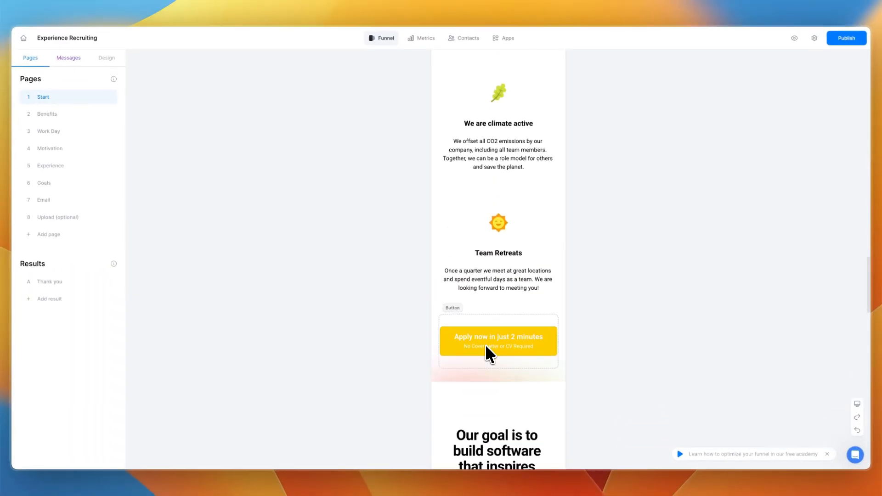
{"action": "scroll", "coordinate": [483, 344], "scroll_direction": "down", "scroll_amount": 3}
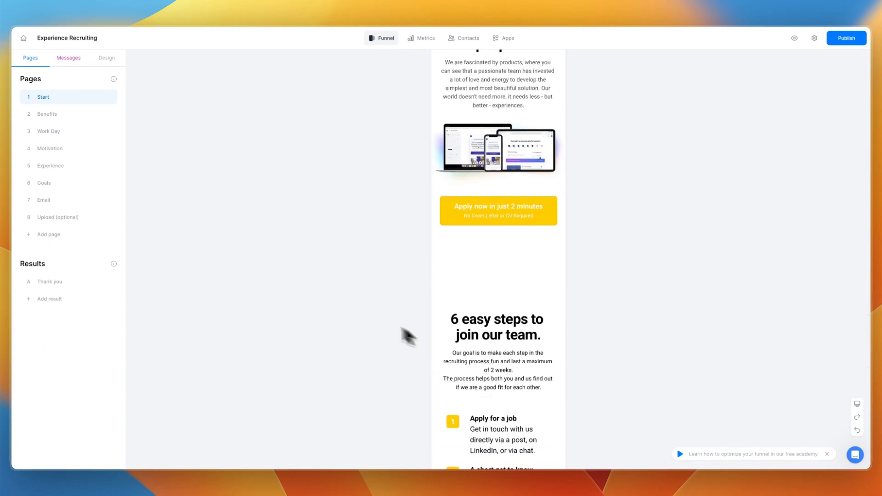
Replace the logo image above "Application received!" in the Application Confirmation email with the uploaded red-arrows logo
{"action": "left_click", "coordinate": [60, 59]}
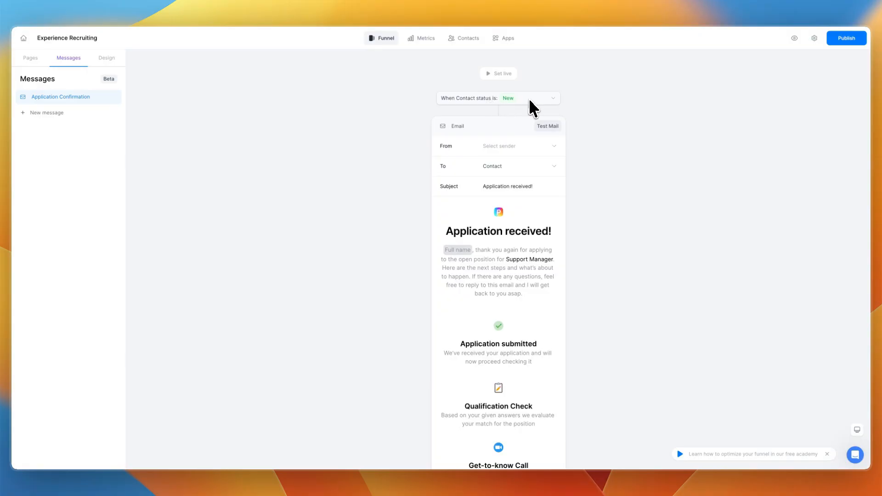
{"action": "left_click", "coordinate": [503, 146]}
{"action": "left_click", "coordinate": [428, 167]}
{"action": "scroll", "coordinate": [477, 191], "scroll_direction": "down", "scroll_amount": 1}
{"action": "scroll", "coordinate": [477, 190], "scroll_direction": "down", "scroll_amount": 2}
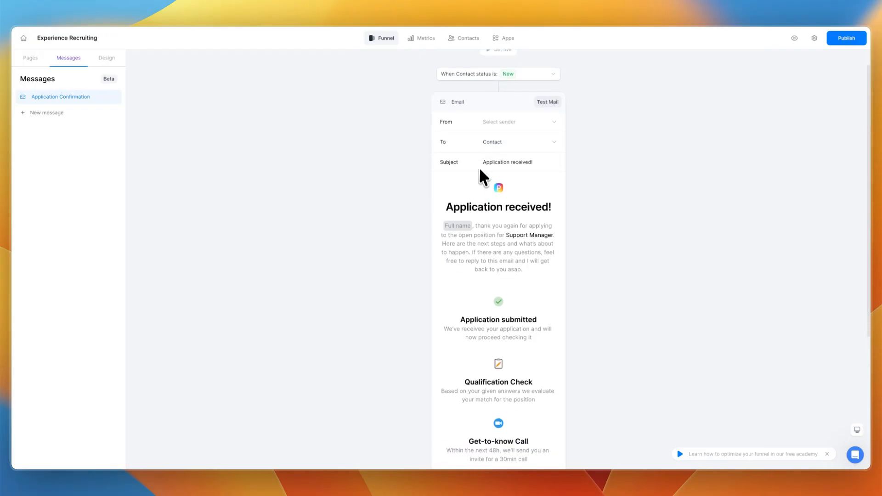
{"action": "left_click", "coordinate": [500, 170]}
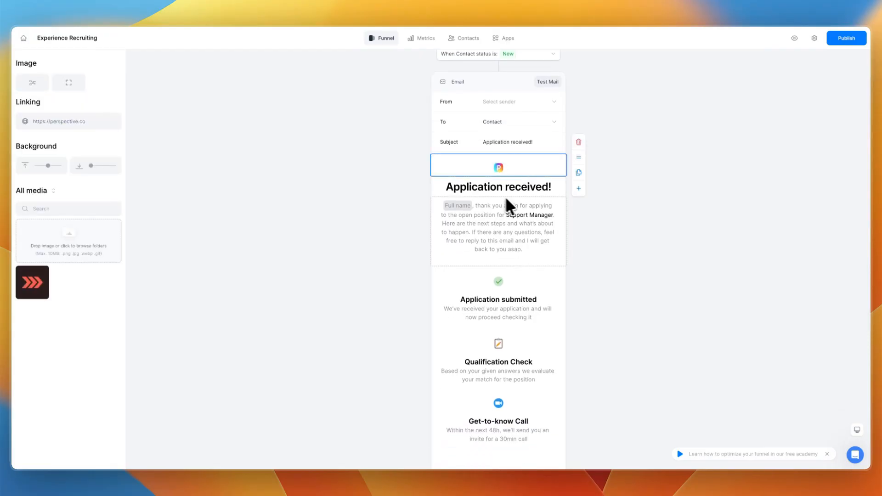
{"action": "left_click", "coordinate": [36, 285]}
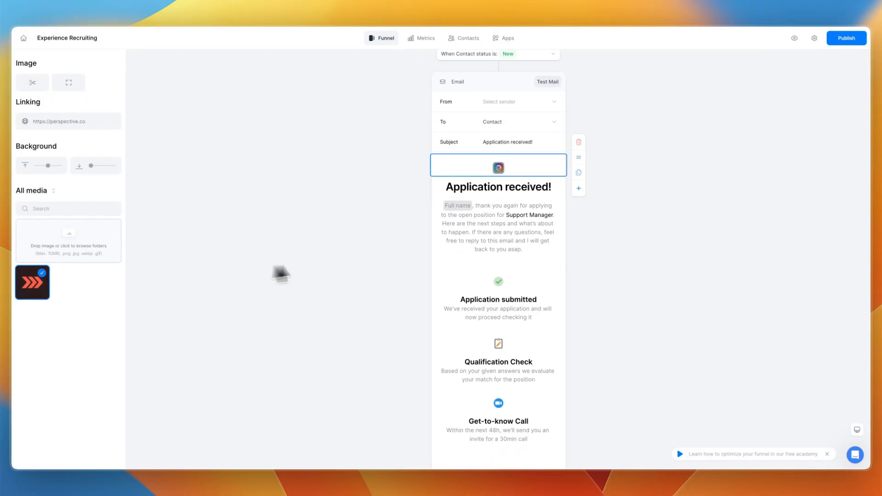
Try the Branding option in the confirmation email's footer and switch it off again
{"action": "scroll", "coordinate": [473, 285], "scroll_direction": "down", "scroll_amount": 2}
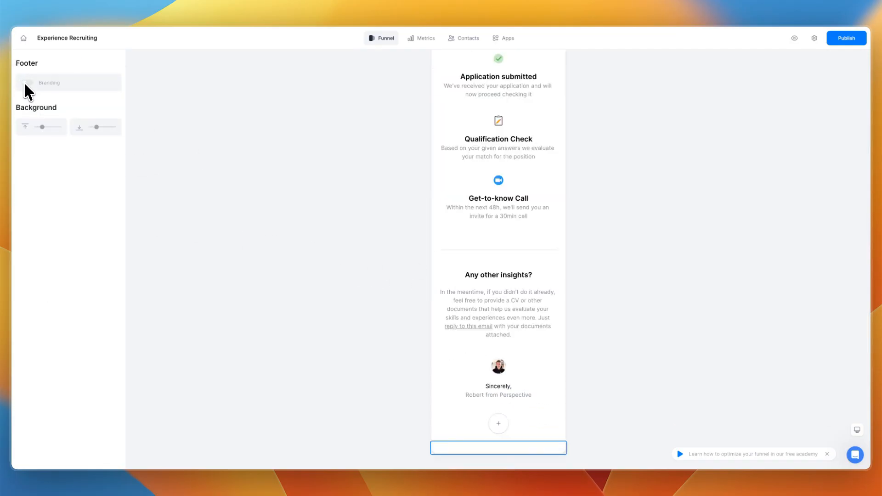
{"action": "left_click", "coordinate": [25, 83]}
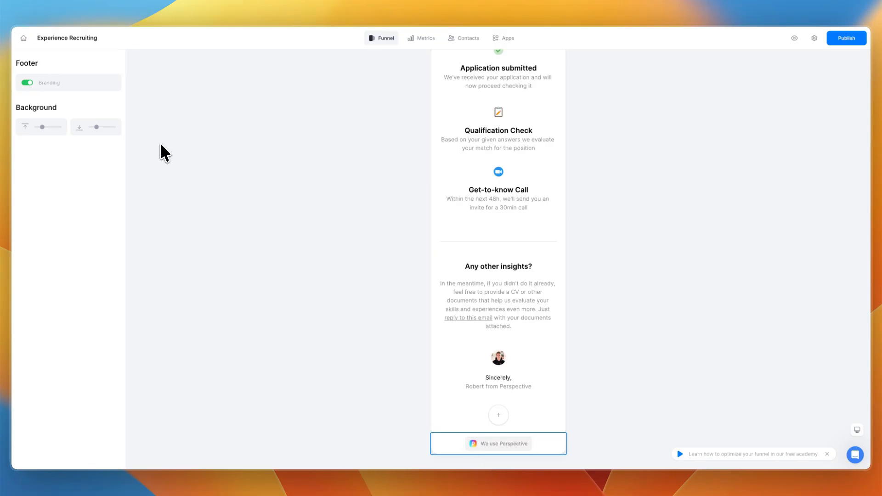
{"action": "left_click", "coordinate": [27, 83]}
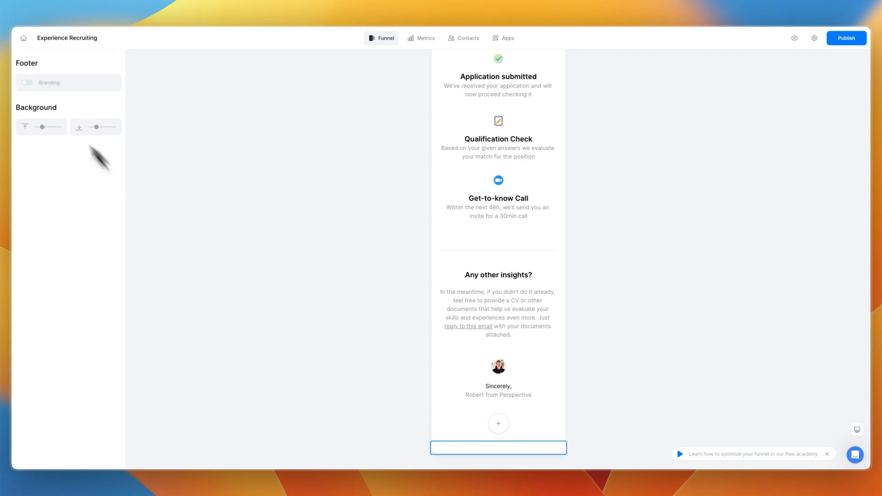
{"action": "left_click", "coordinate": [241, 155]}
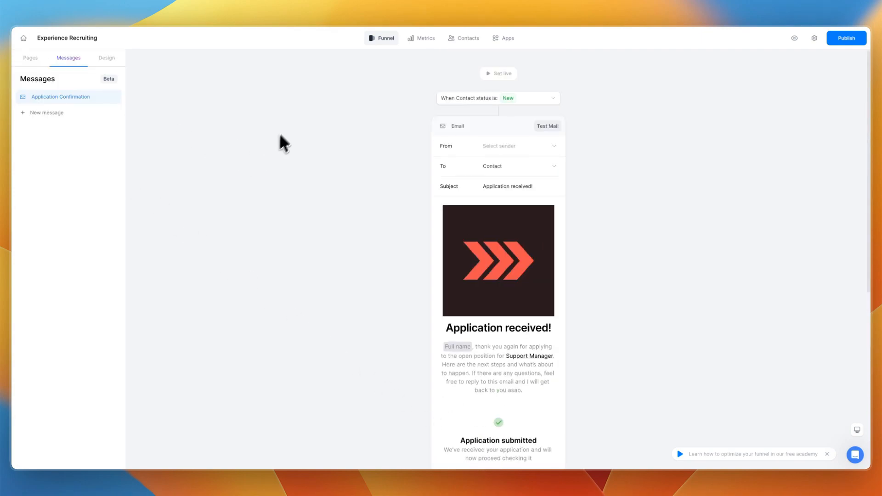
Add an untitled page after Upload (optional) in the funnel, then select the Upload (optional) page
{"action": "left_click", "coordinate": [33, 59]}
{"action": "left_click", "coordinate": [46, 118]}
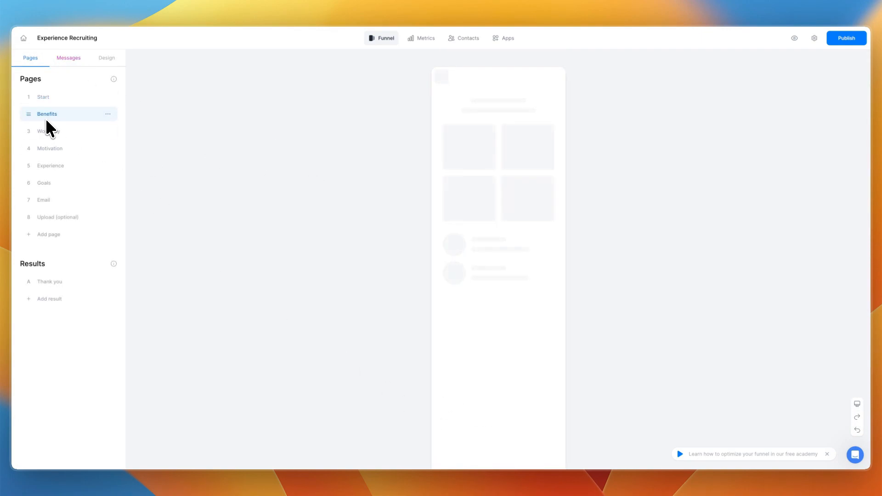
{"action": "left_click", "coordinate": [54, 132]}
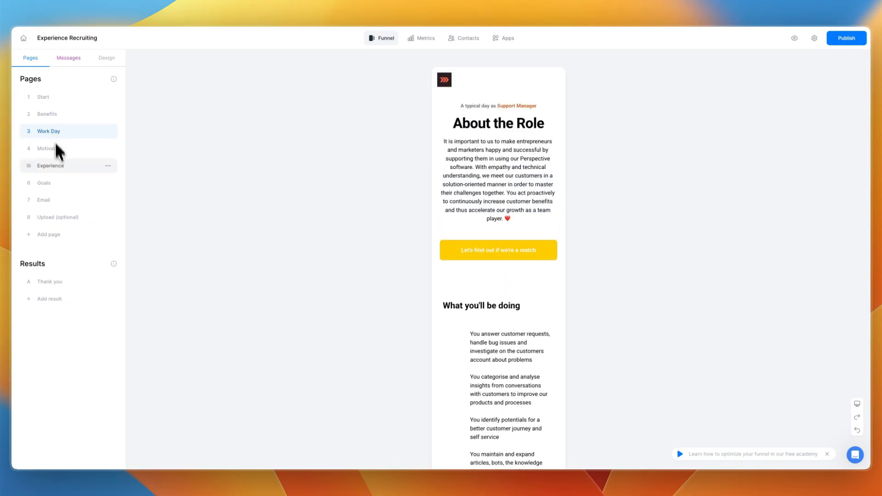
{"action": "left_click", "coordinate": [64, 183]}
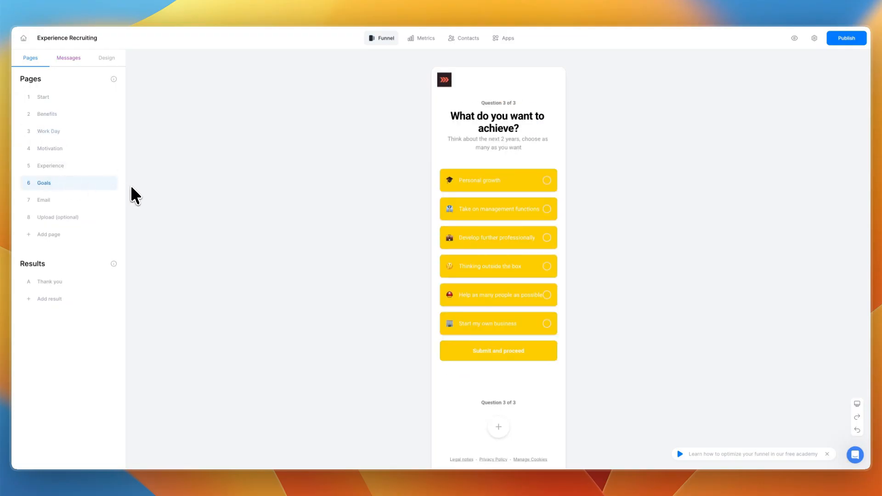
{"action": "left_click", "coordinate": [59, 234]}
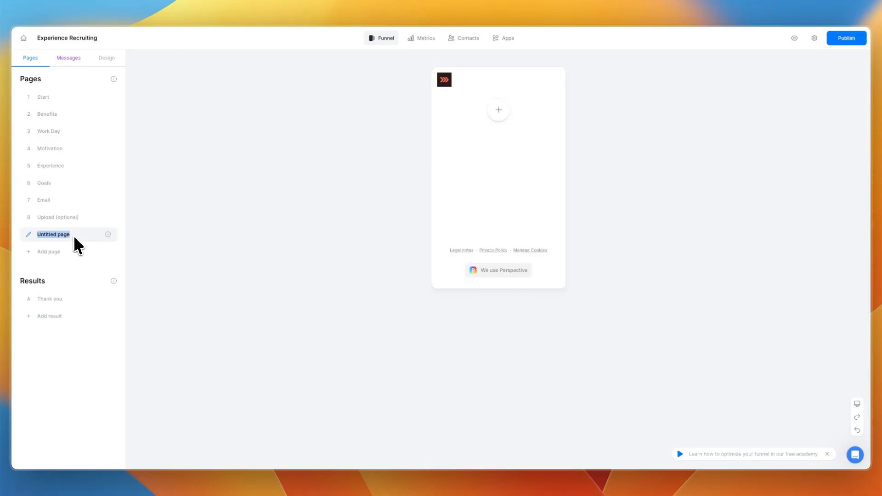
{"action": "left_click", "coordinate": [64, 217]}
Preview the funnel and look through the Start page's sections
{"action": "left_click", "coordinate": [794, 38]}
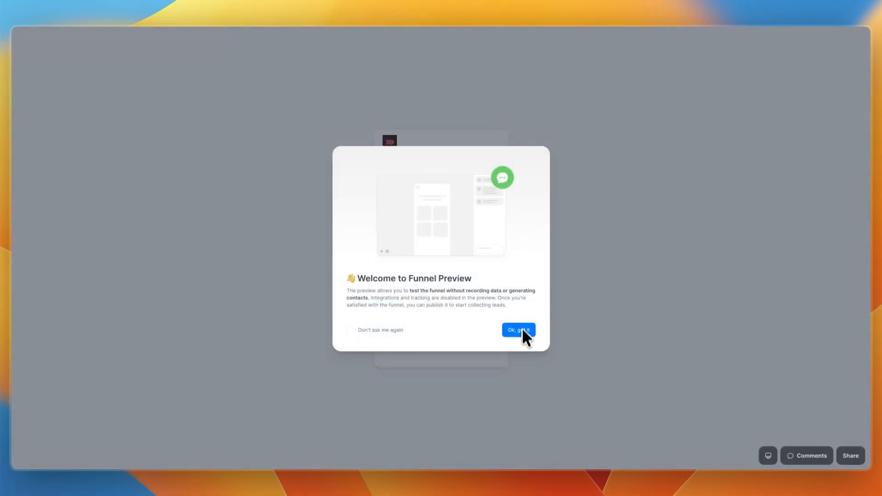
{"action": "left_click", "coordinate": [522, 329]}
{"action": "scroll", "coordinate": [441, 243], "scroll_direction": "down", "scroll_amount": 3}
{"action": "scroll", "coordinate": [442, 239], "scroll_direction": "down", "scroll_amount": 15}
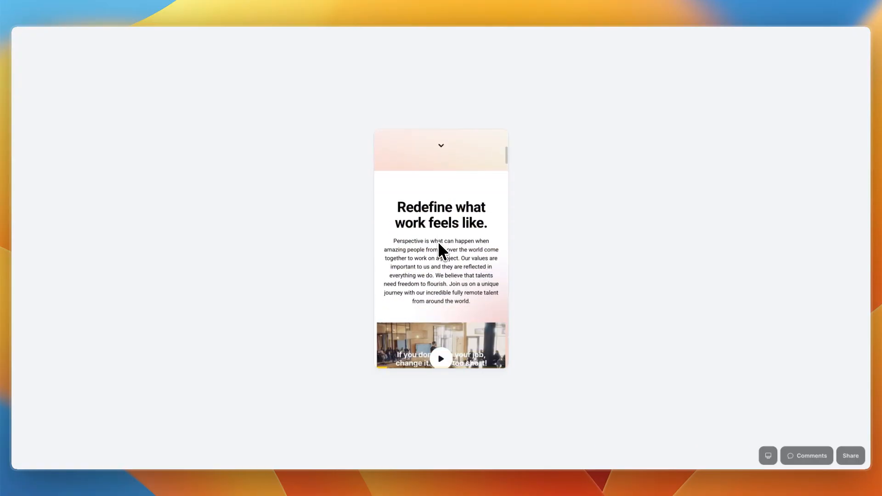
{"action": "scroll", "coordinate": [426, 250], "scroll_direction": "down", "scroll_amount": 10}
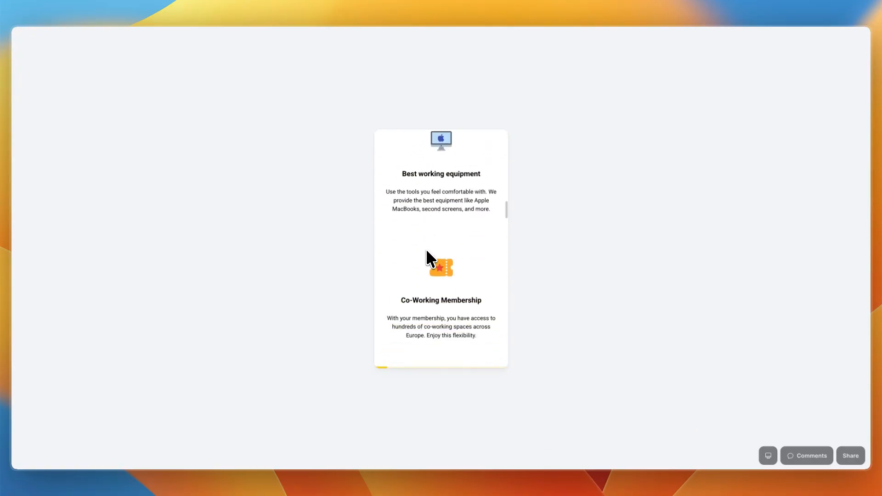
{"action": "scroll", "coordinate": [421, 253], "scroll_direction": "up", "scroll_amount": 20}
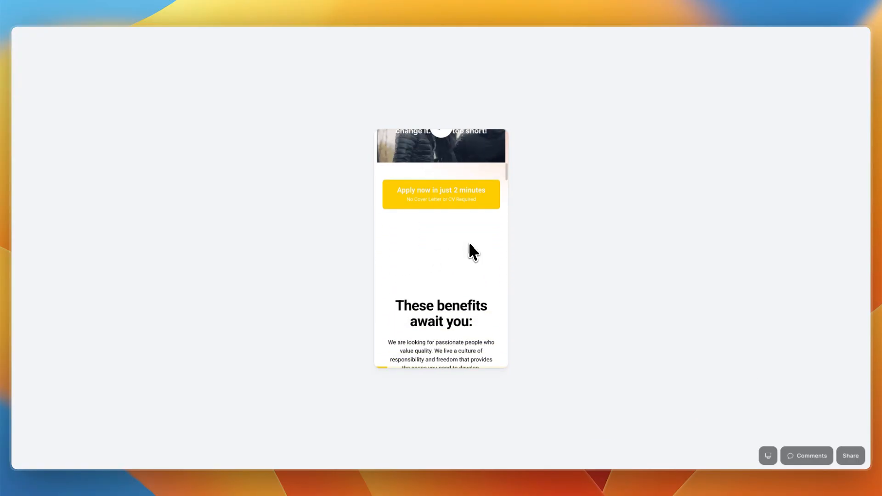
Walk through the previewed funnel from the application button past the benefits, role and goals pages to the contact form, and return to the editor
{"action": "left_click", "coordinate": [428, 192]}
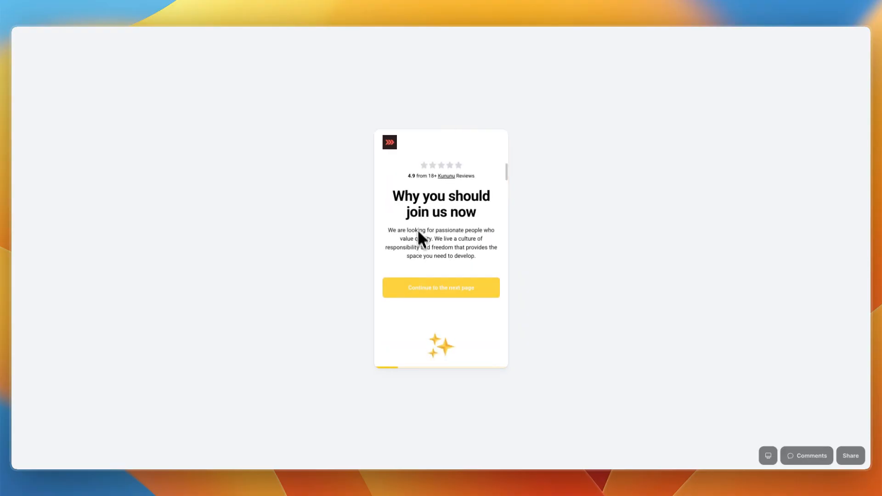
{"action": "left_click", "coordinate": [442, 288]}
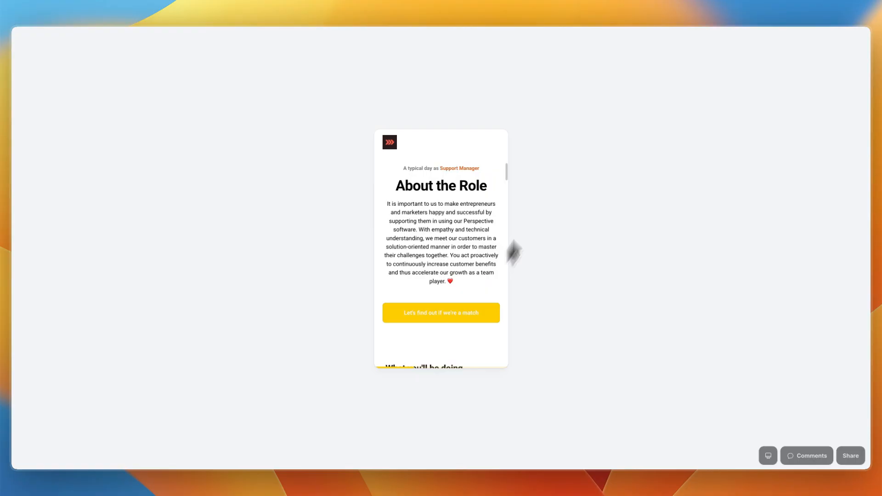
{"action": "left_click", "coordinate": [460, 309]}
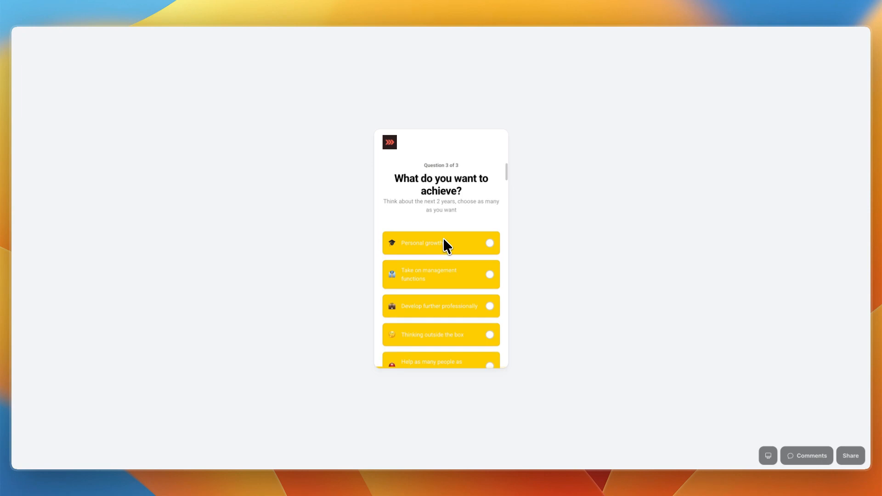
{"action": "left_click", "coordinate": [443, 238]}
{"action": "scroll", "coordinate": [441, 251], "scroll_direction": "down", "scroll_amount": 1}
{"action": "scroll", "coordinate": [443, 262], "scroll_direction": "down", "scroll_amount": 4}
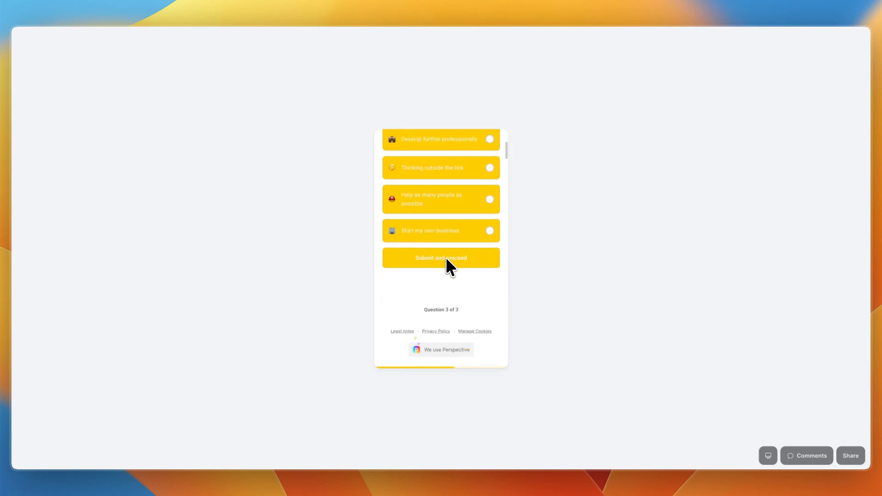
{"action": "left_click", "coordinate": [446, 259]}
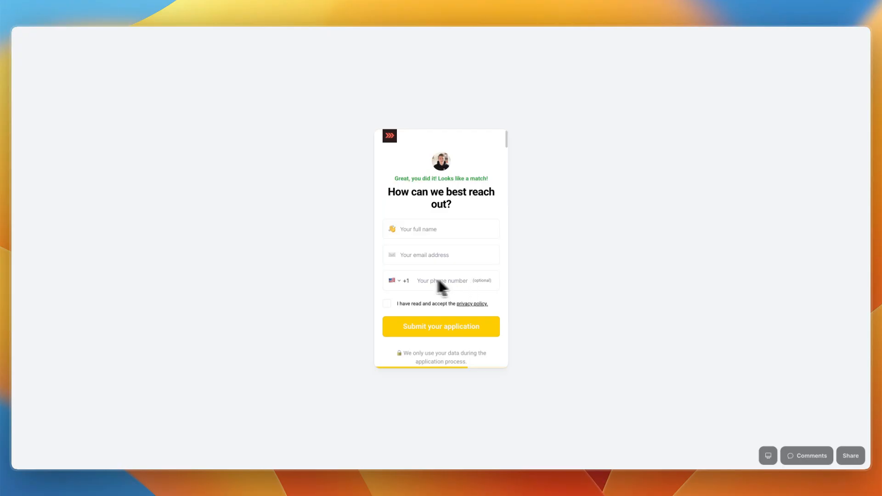
{"action": "left_click", "coordinate": [293, 9]}
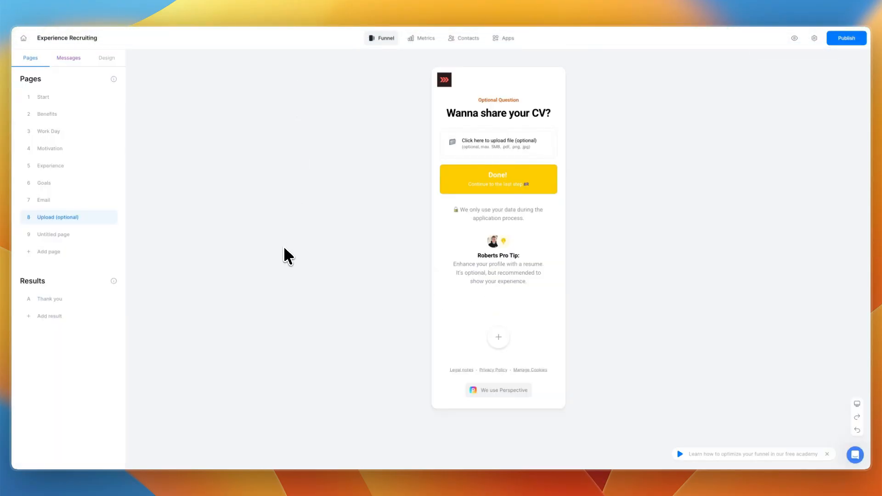
Try the validation types of the phone number input on the Email page, ending on advanced validation with an SMS code
{"action": "left_click", "coordinate": [64, 197]}
{"action": "left_click", "coordinate": [490, 223]}
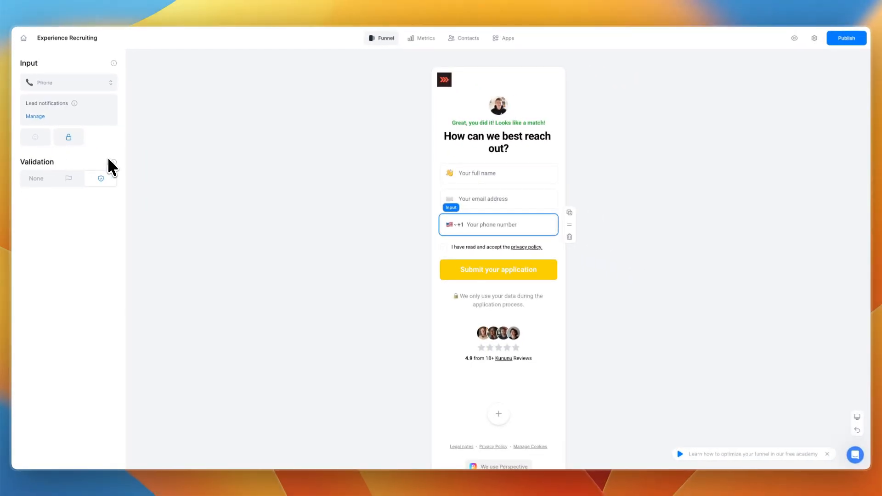
{"action": "left_click", "coordinate": [36, 178]}
{"action": "left_click", "coordinate": [64, 179]}
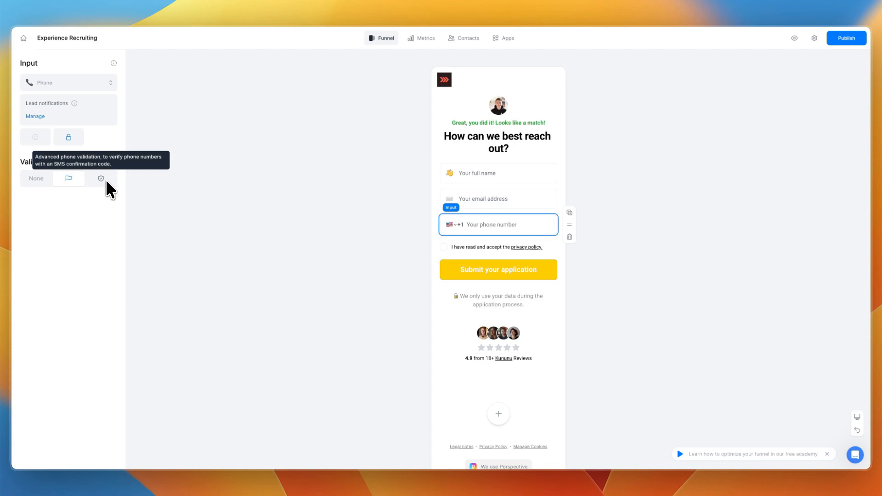
{"action": "left_click", "coordinate": [102, 178]}
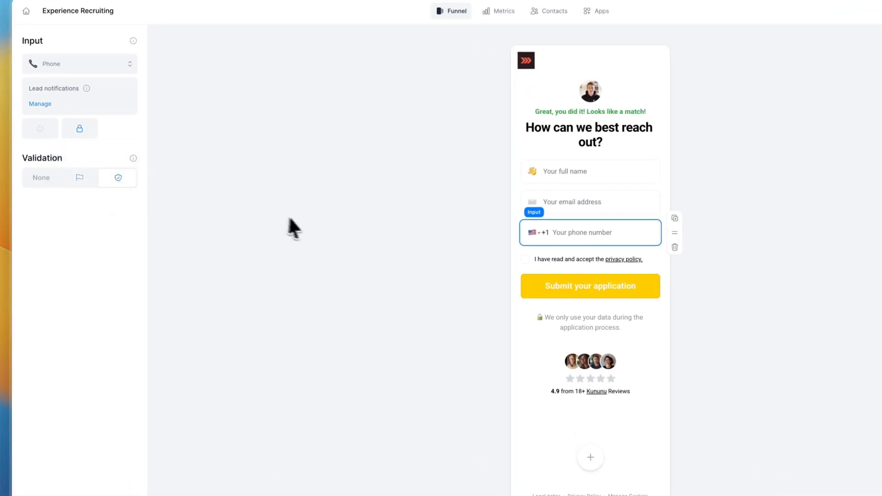
{"action": "left_click", "coordinate": [305, 221]}
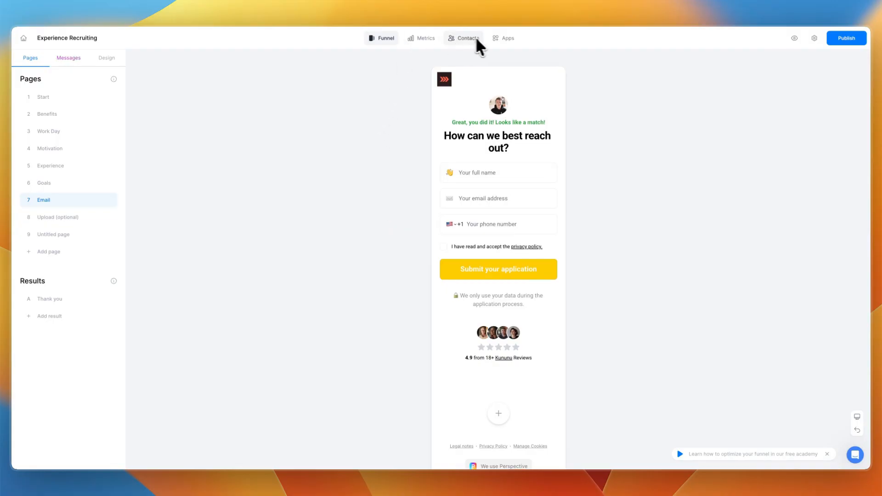
Customize the funnel's publishing link by connecting the own domain danistutorials.com to Perspective
{"action": "left_click", "coordinate": [841, 37]}
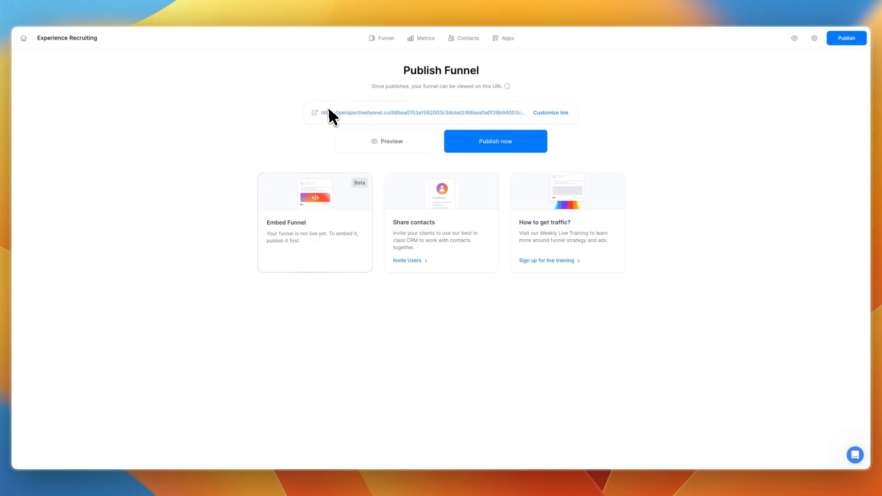
{"action": "left_click", "coordinate": [550, 112]}
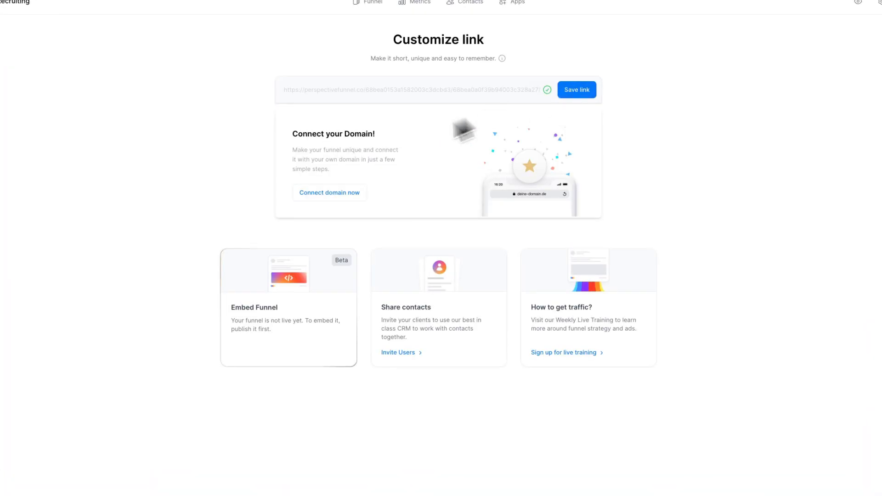
{"action": "left_click", "coordinate": [328, 189]}
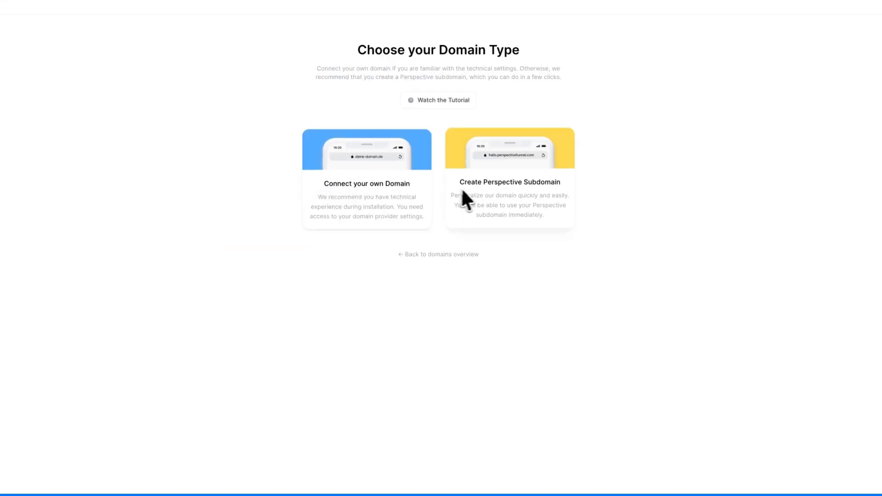
{"action": "left_click", "coordinate": [408, 184]}
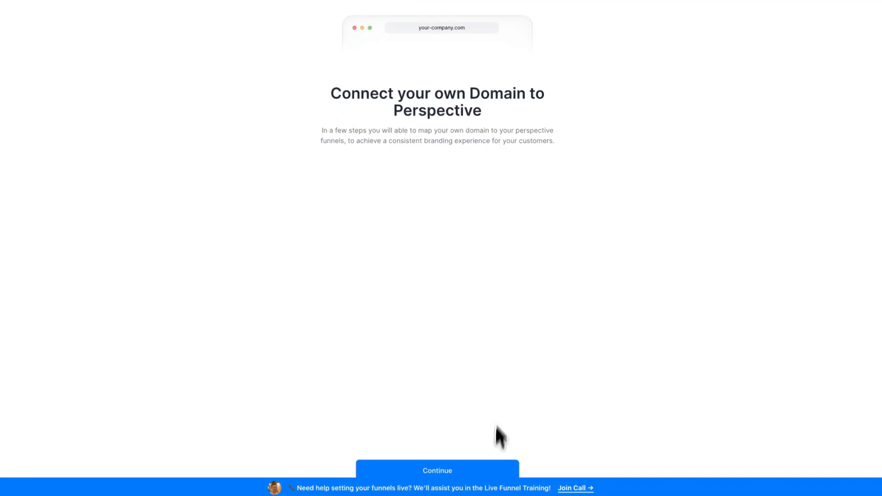
{"action": "left_click", "coordinate": [492, 468]}
{"action": "left_click", "coordinate": [383, 184]}
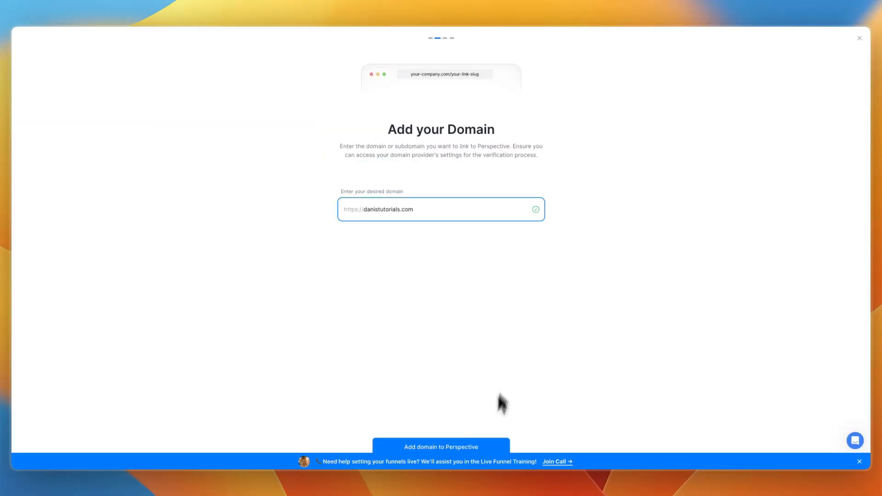
{"action": "left_click", "coordinate": [479, 460]}
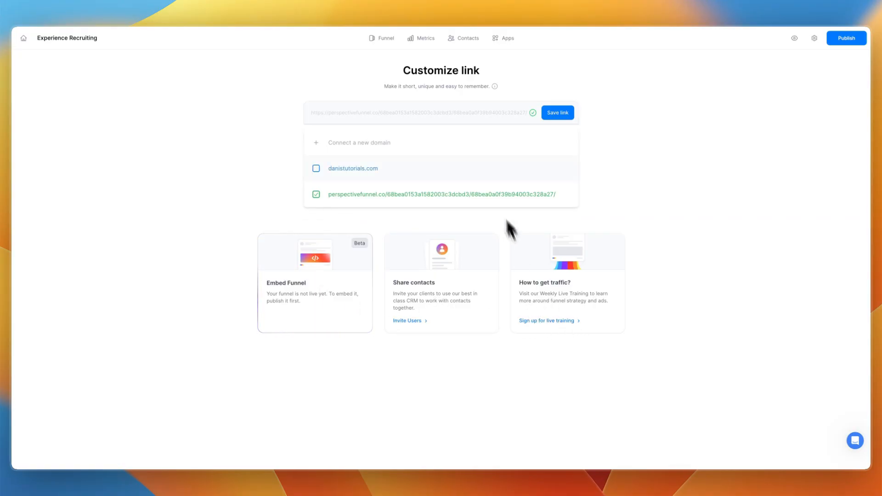
Look at the unpublished funnel's Metrics page and publish the Experience Recruiting funnel
{"action": "left_click", "coordinate": [418, 38]}
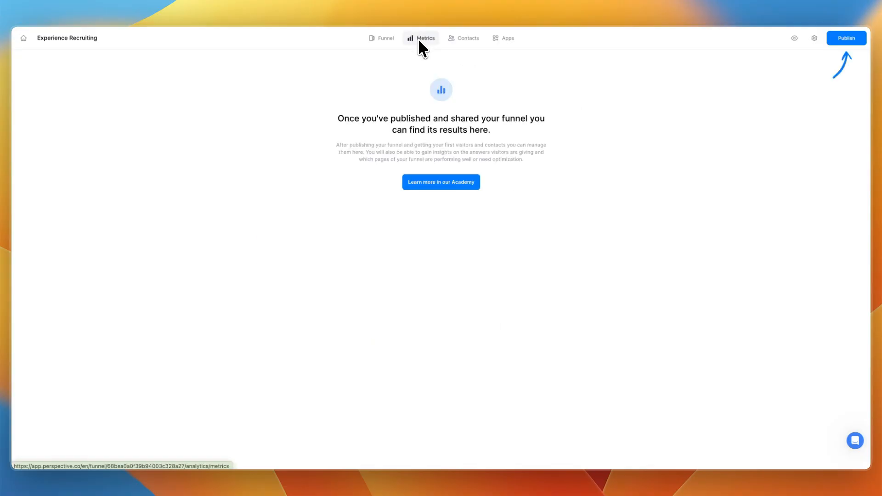
{"action": "left_click_drag", "start_coordinate": [332, 118], "coordinate": [575, 112]}
{"action": "left_click", "coordinate": [844, 37]}
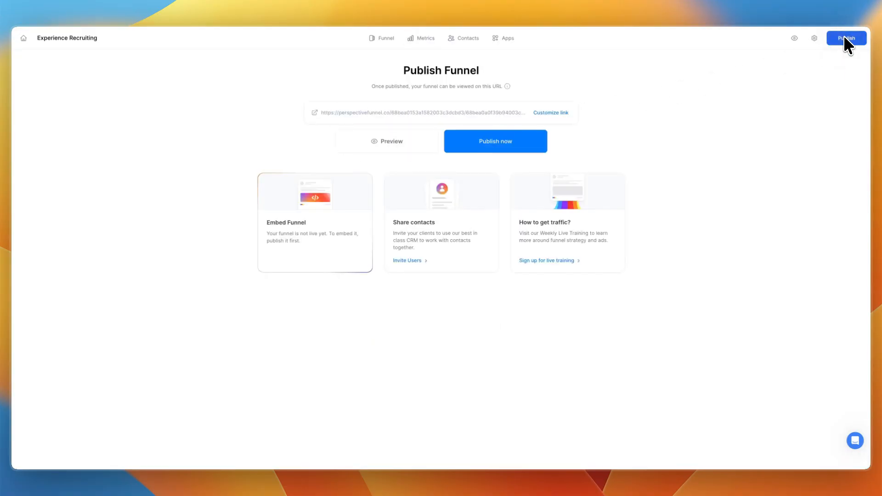
{"action": "left_click", "coordinate": [507, 140]}
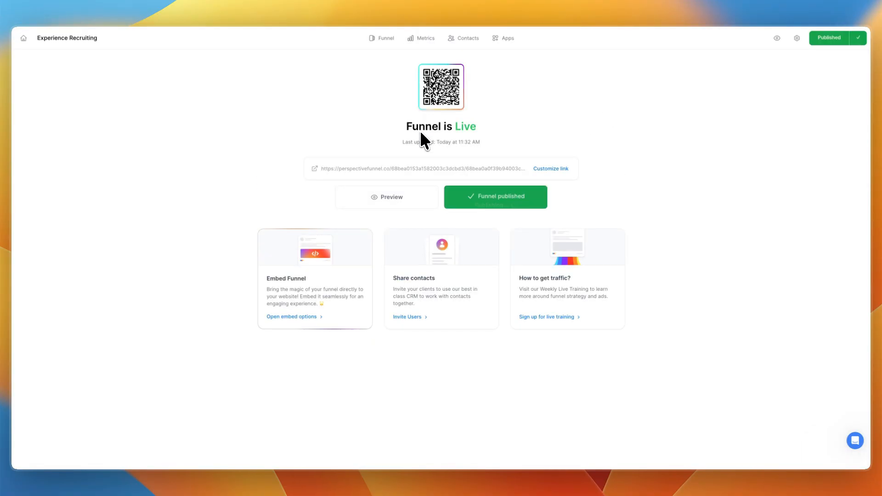
{"action": "left_click_drag", "start_coordinate": [414, 96], "coordinate": [448, 123]}
Examine the live funnel's metrics, from visits and conversions to page-to-page conversion rate, device split and contacts over time
{"action": "left_click", "coordinate": [416, 38]}
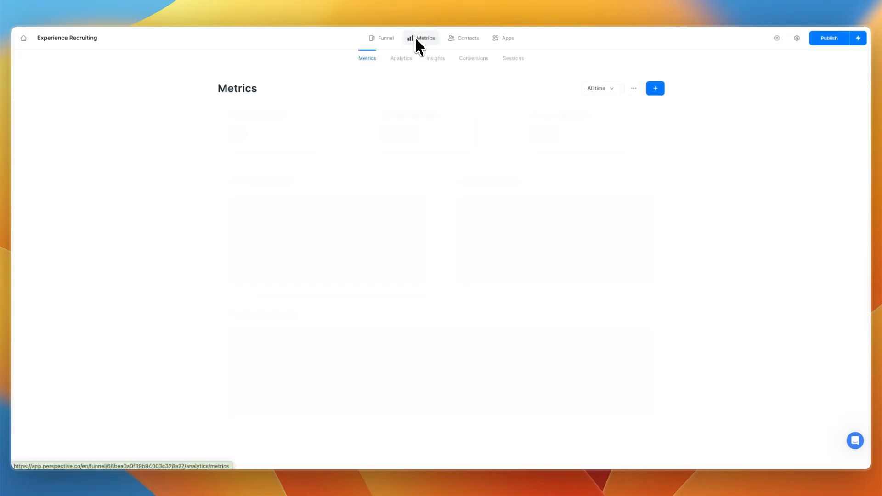
{"action": "scroll", "coordinate": [181, 174], "scroll_direction": "down", "scroll_amount": 1}
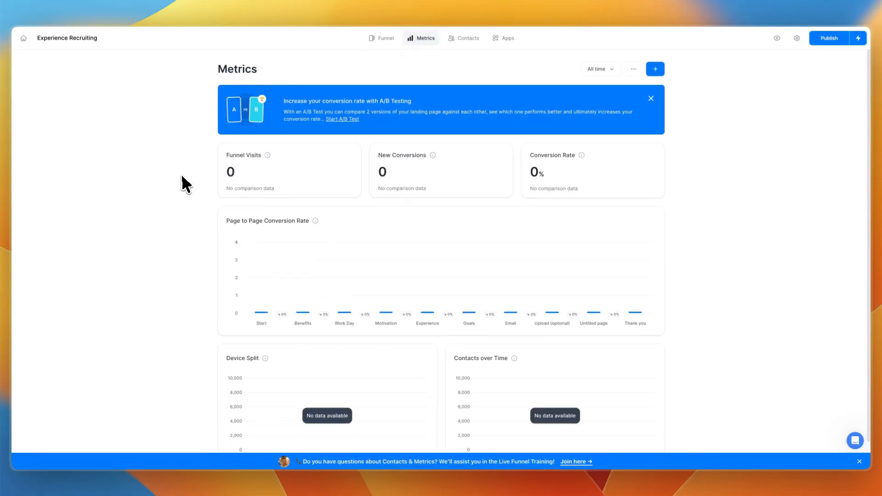
{"action": "scroll", "coordinate": [533, 172], "scroll_direction": "down", "scroll_amount": 1}
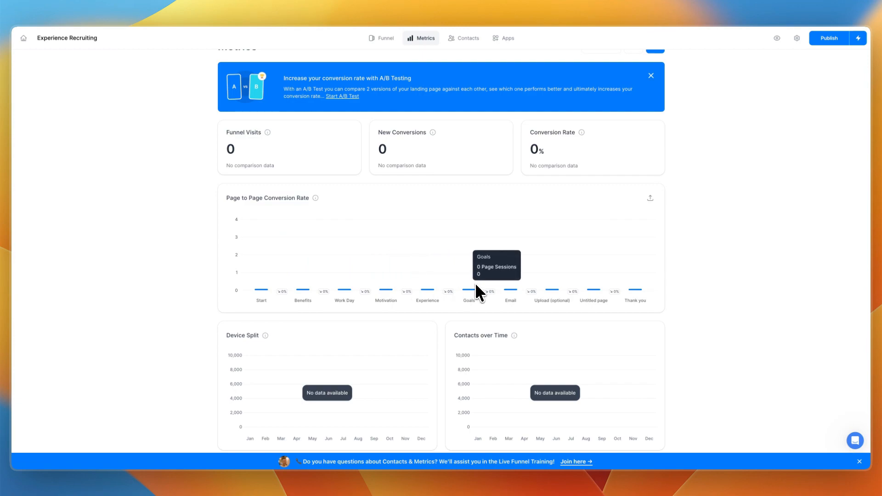
{"action": "scroll", "coordinate": [77, 294], "scroll_direction": "down", "scroll_amount": 1}
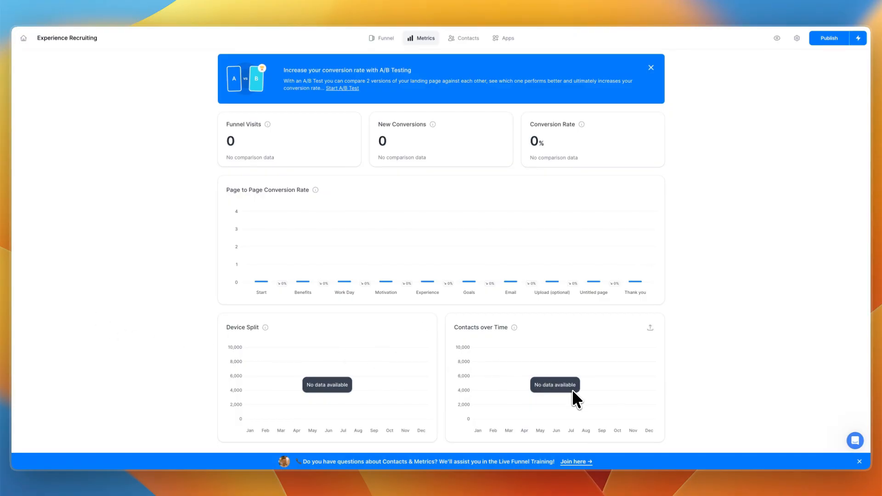
{"action": "scroll", "coordinate": [441, 193], "scroll_direction": "up", "scroll_amount": 2}
Look through the funnel's Analytics, Insights, Conversions and Sessions views and open its Contacts
{"action": "left_click", "coordinate": [407, 55]}
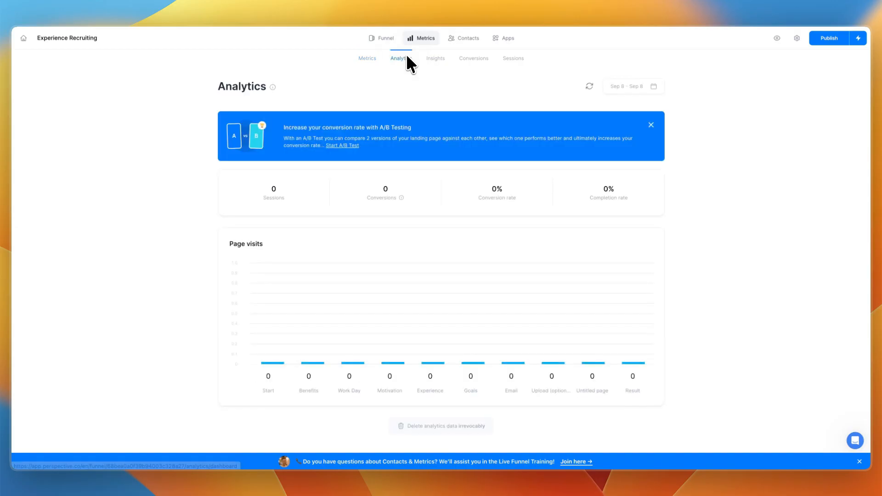
{"action": "left_click", "coordinate": [437, 61]}
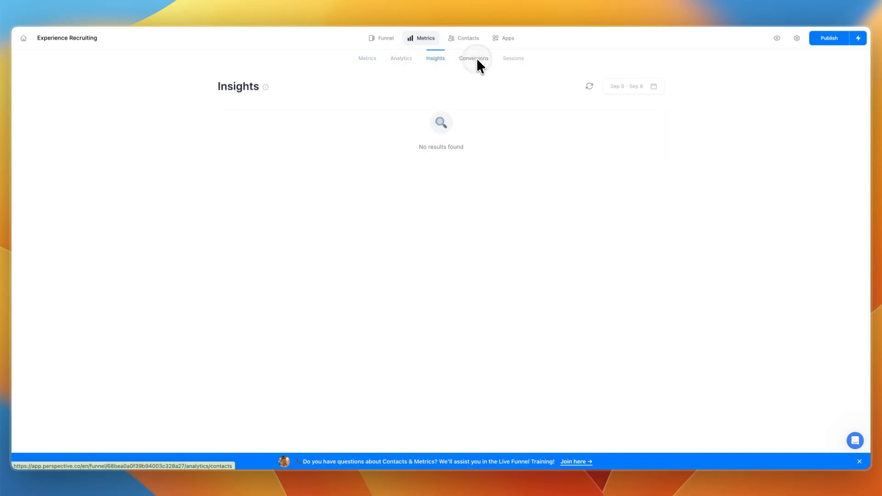
{"action": "left_click", "coordinate": [477, 61]}
{"action": "left_click", "coordinate": [514, 58]}
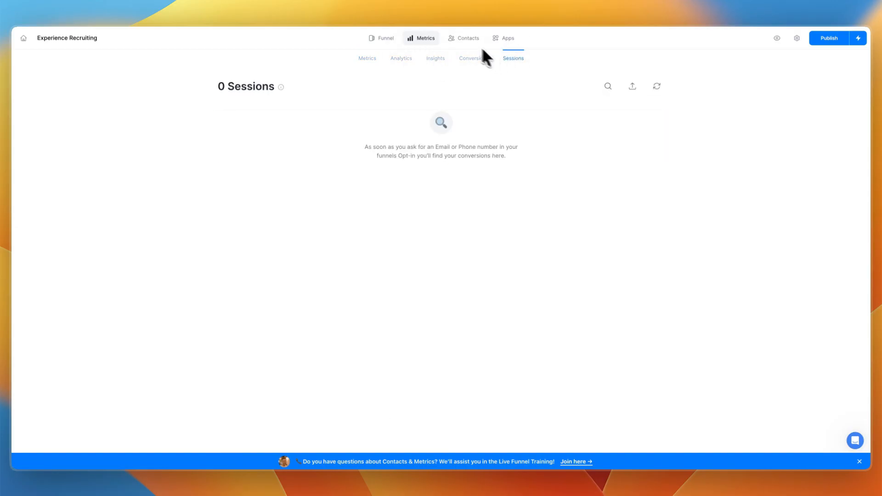
{"action": "left_click", "coordinate": [462, 37]}
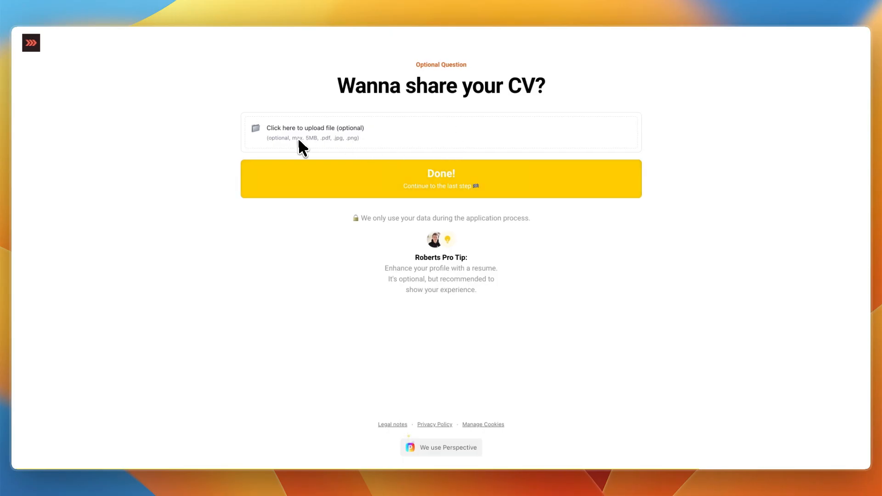
Look over the CV upload question in the live funnel and continue past it without uploading a file
{"action": "double_click", "coordinate": [389, 89]}
{"action": "left_click_drag", "start_coordinate": [390, 90], "coordinate": [653, 86]}
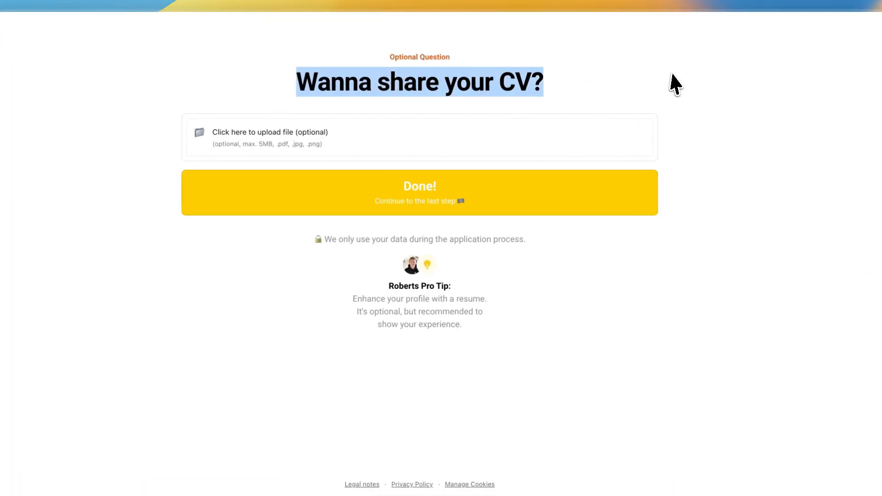
{"action": "left_click", "coordinate": [659, 86]}
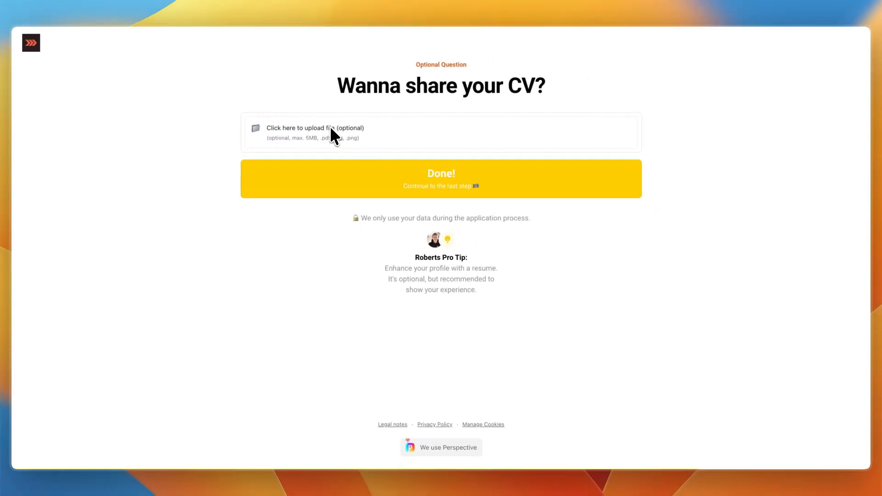
{"action": "left_click", "coordinate": [442, 178]}
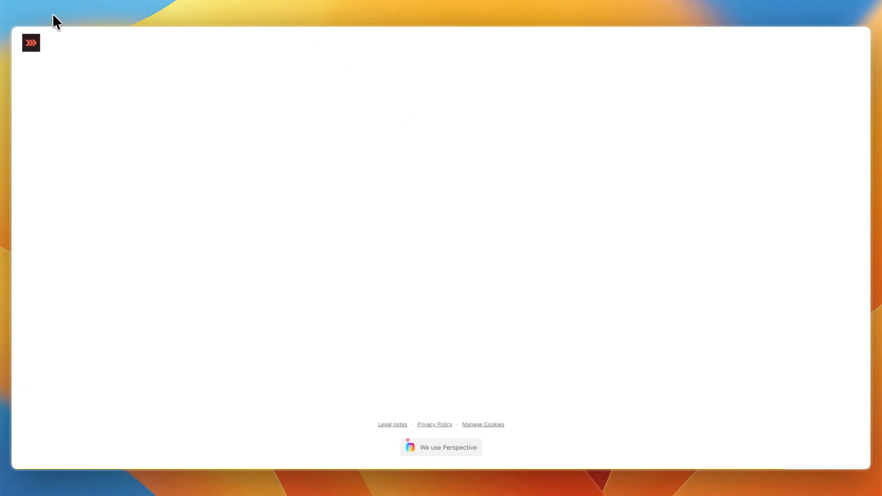
Return to the funnels overview, reopen the Experience Recruiting funnel and check its contacts for the new application
{"action": "left_click", "coordinate": [53, 14]}
{"action": "left_click", "coordinate": [855, 237]}
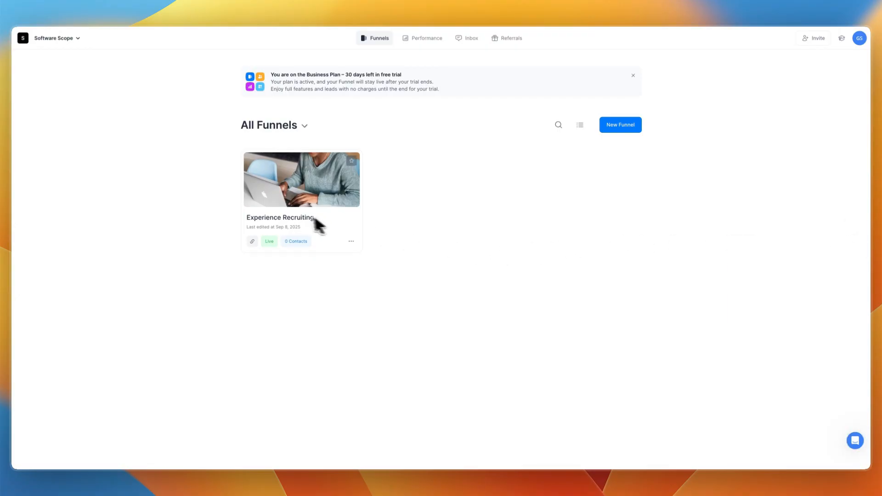
{"action": "left_click", "coordinate": [294, 212]}
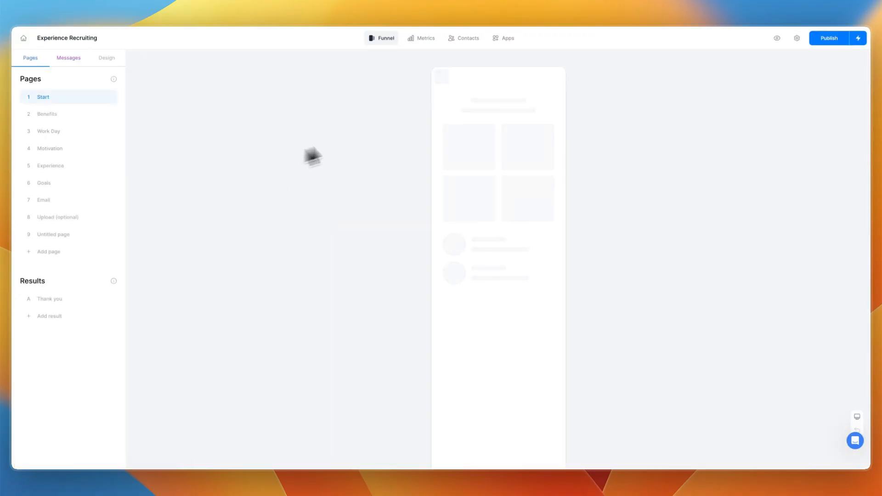
{"action": "left_click", "coordinate": [460, 39]}
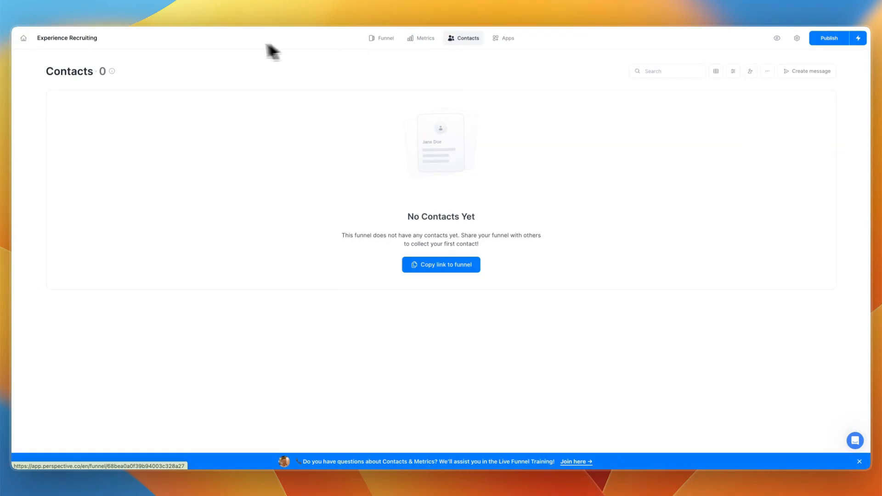
{"action": "left_click", "coordinate": [47, 15]}
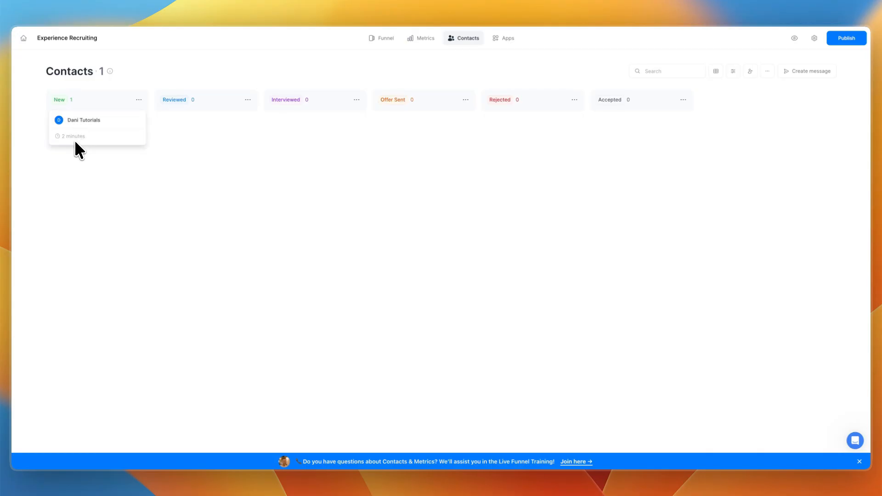
Create a message triggered by the New contact status and look over the Application Confirmation email
{"action": "left_click", "coordinate": [787, 69]}
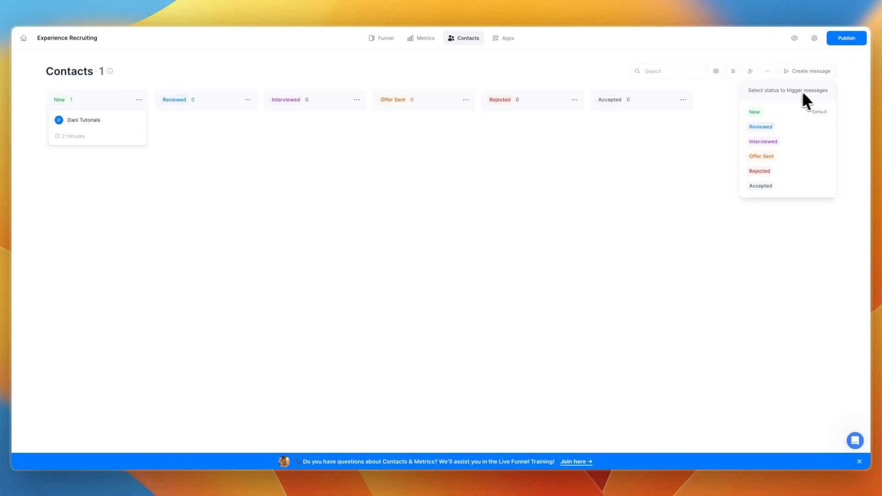
{"action": "left_click", "coordinate": [794, 111]}
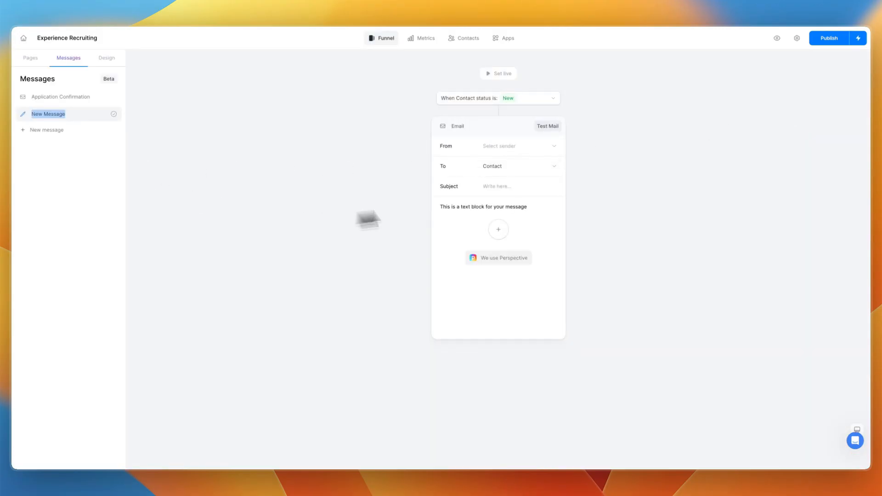
{"action": "left_click", "coordinate": [27, 98]}
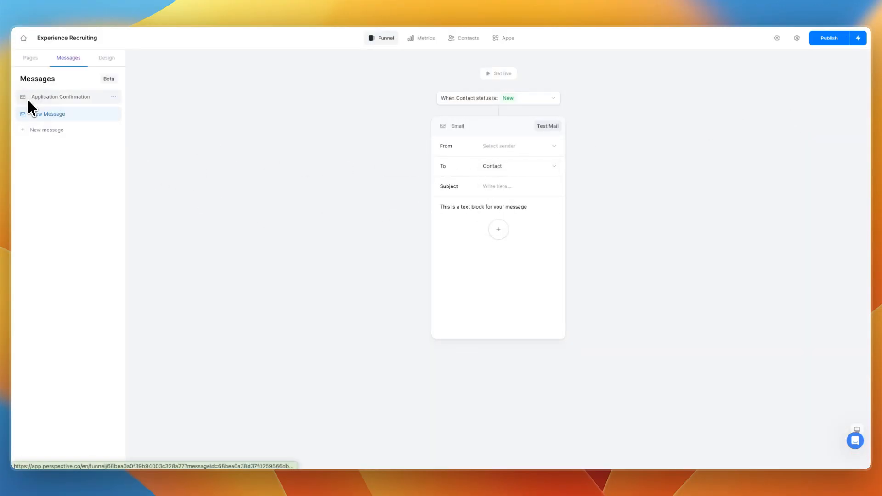
{"action": "scroll", "coordinate": [358, 268], "scroll_direction": "down", "scroll_amount": 3}
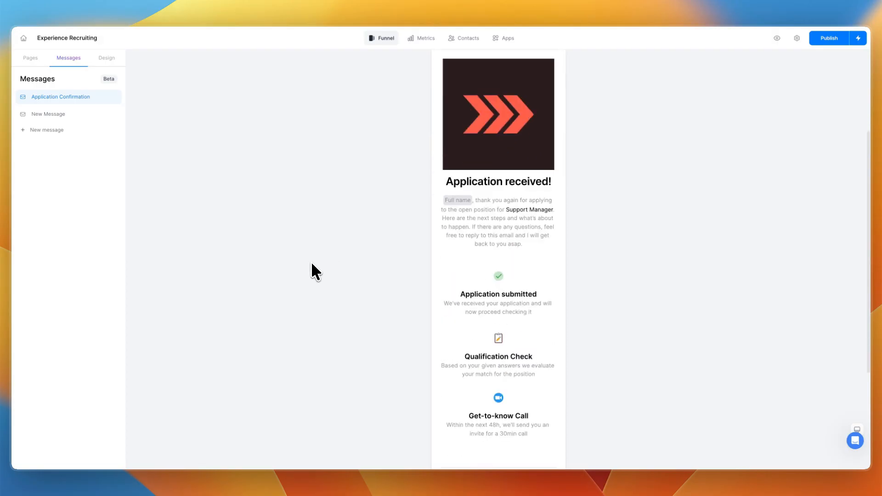
{"action": "left_click", "coordinate": [106, 114]}
Check the contact status board and browse the app integrations available for the funnel
{"action": "left_click", "coordinate": [473, 36]}
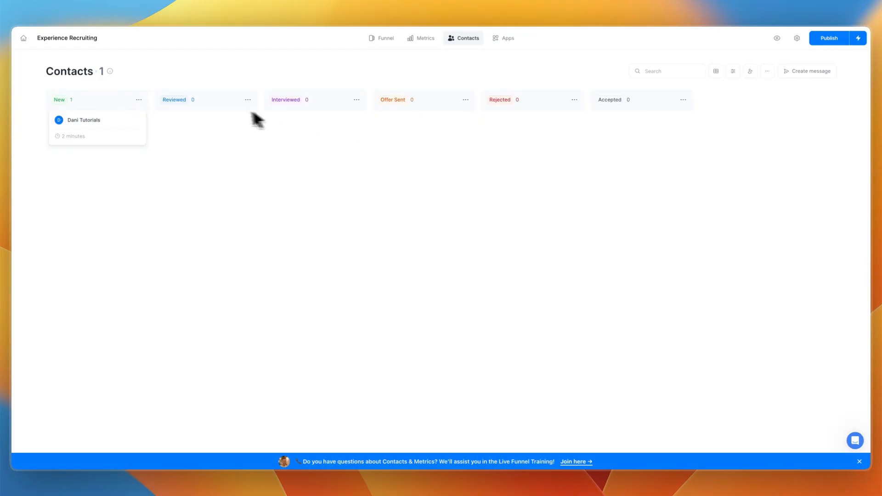
{"action": "left_click", "coordinate": [498, 40]}
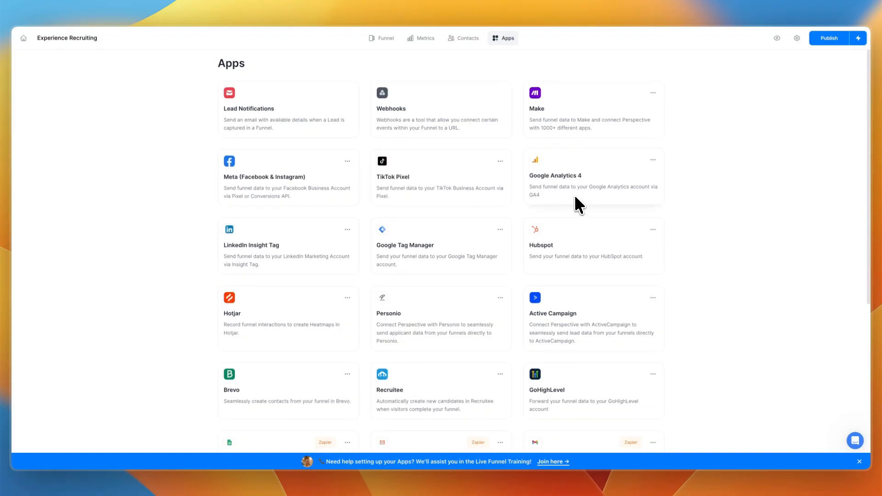
{"action": "scroll", "coordinate": [574, 194], "scroll_direction": "down", "scroll_amount": 2}
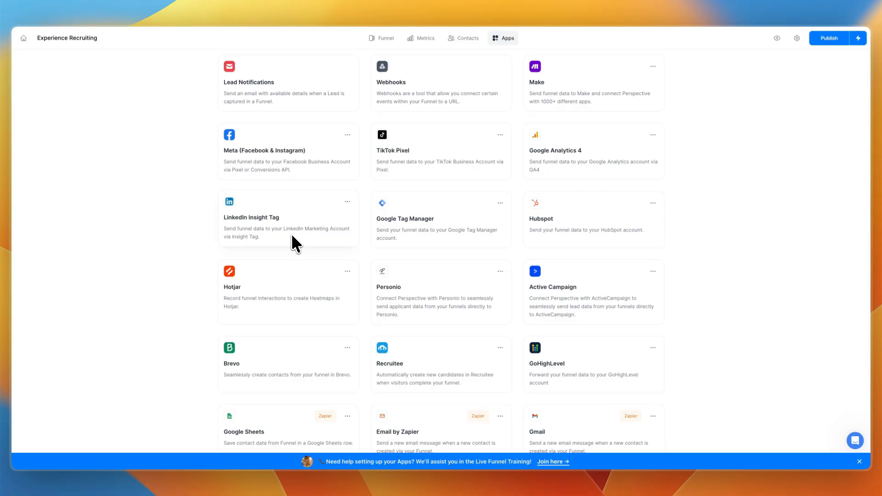
Look through the rest of the app integrations as far as the additional Zapier connections, and return to the start of the list
{"action": "scroll", "coordinate": [574, 239], "scroll_direction": "down", "scroll_amount": 3}
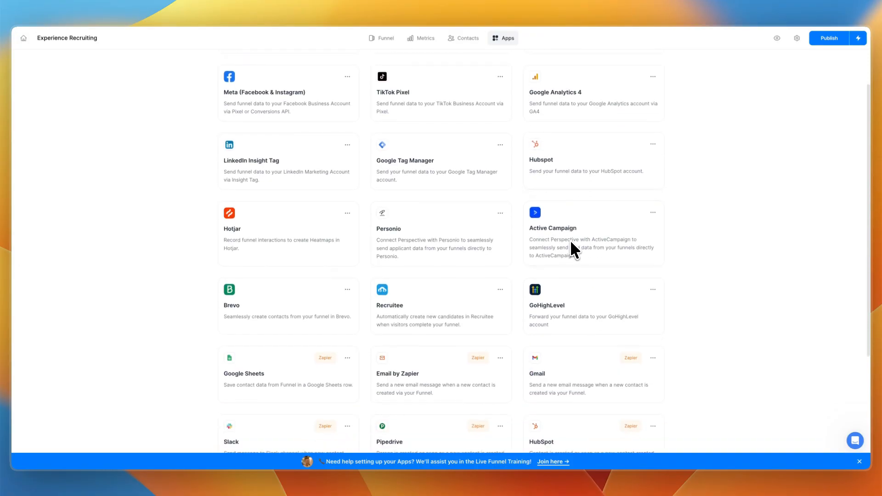
{"action": "scroll", "coordinate": [566, 264], "scroll_direction": "down", "scroll_amount": 4}
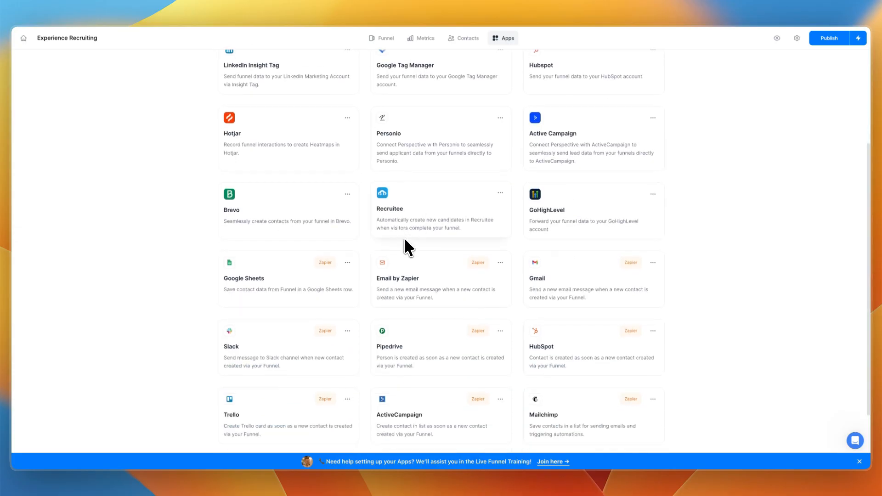
{"action": "scroll", "coordinate": [498, 269], "scroll_direction": "down", "scroll_amount": 4}
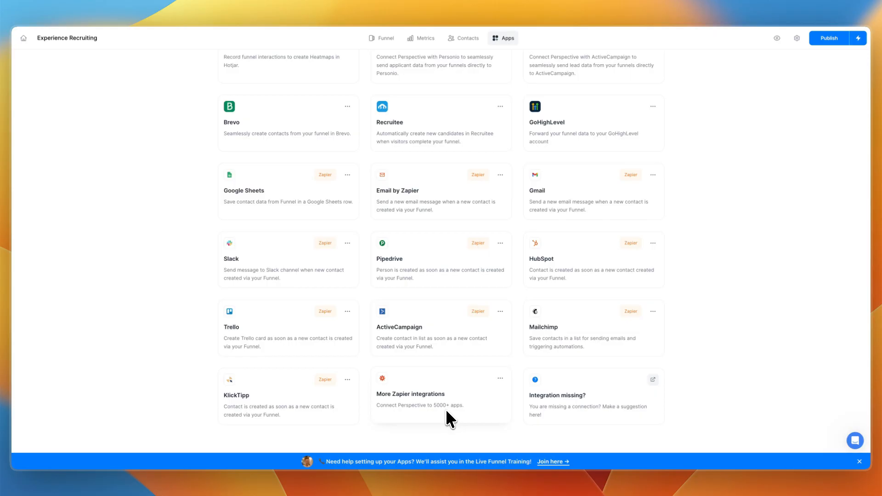
{"action": "scroll", "coordinate": [456, 390], "scroll_direction": "up", "scroll_amount": 12}
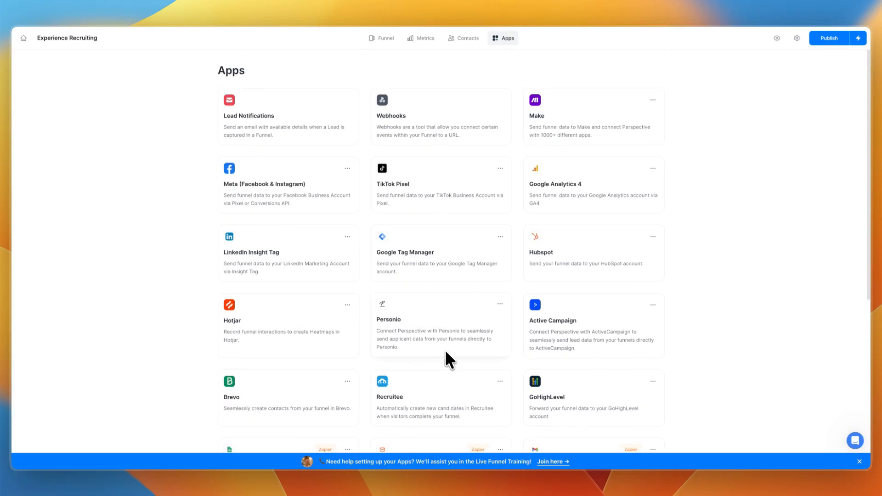
Open the funnel settings and upload a custom favicon, searching the Downloads files for "favicon"
{"action": "left_click", "coordinate": [797, 38]}
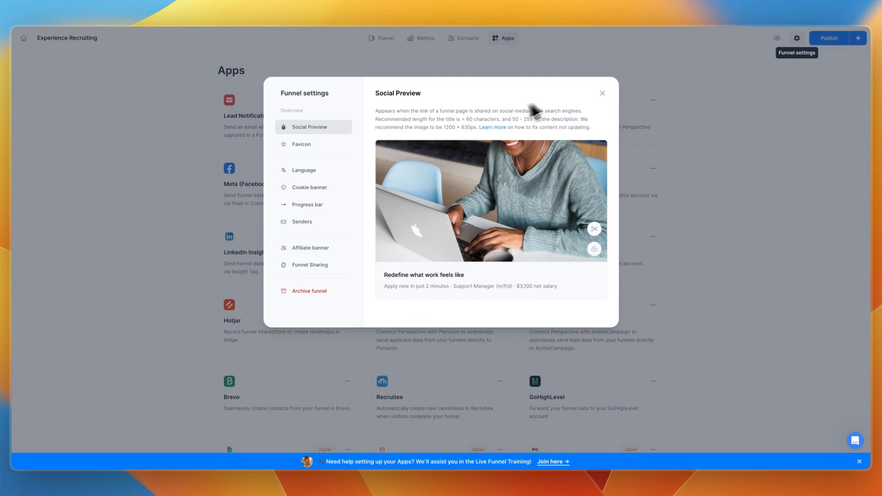
{"action": "left_click", "coordinate": [334, 144]}
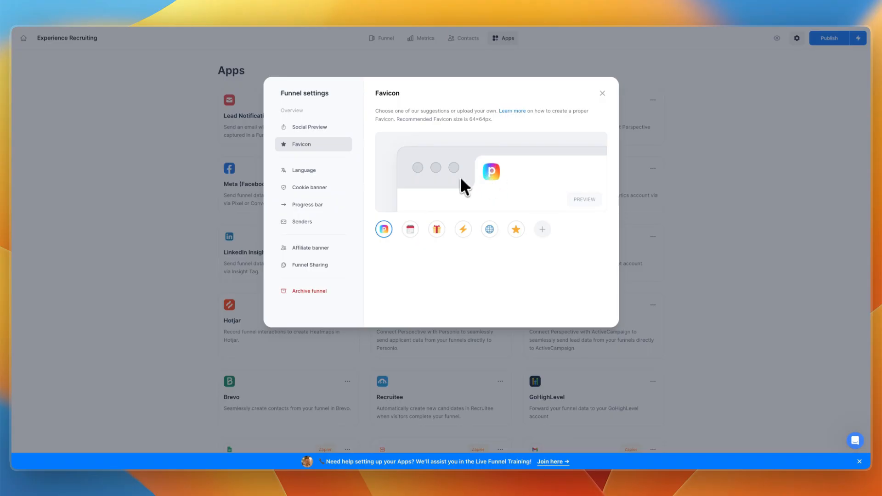
{"action": "left_click", "coordinate": [540, 230]}
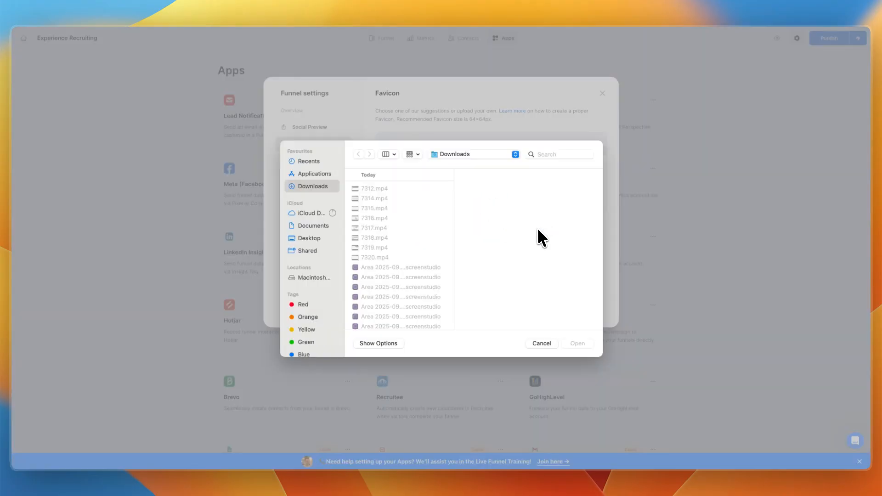
{"action": "left_click", "coordinate": [545, 154]}
{"action": "type", "text": "favicon"}
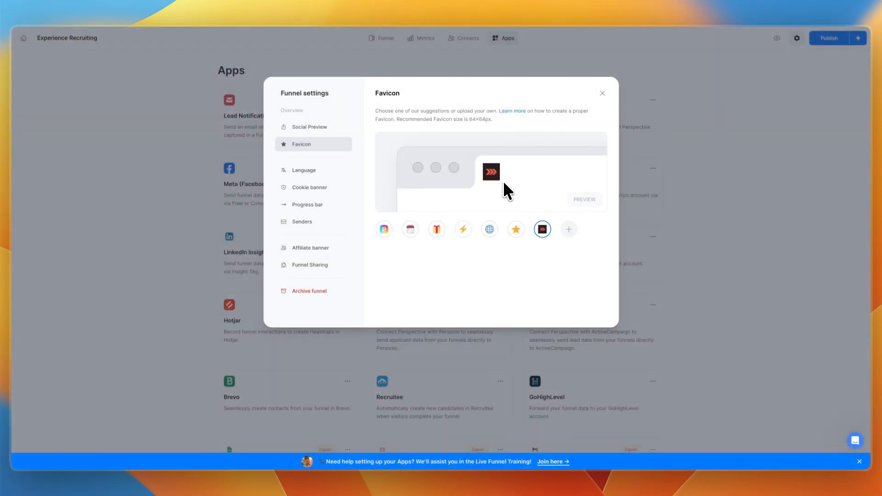
Review the Social Preview settings and look into the media library for its image, cancelling without choosing a picture
{"action": "left_click", "coordinate": [326, 125]}
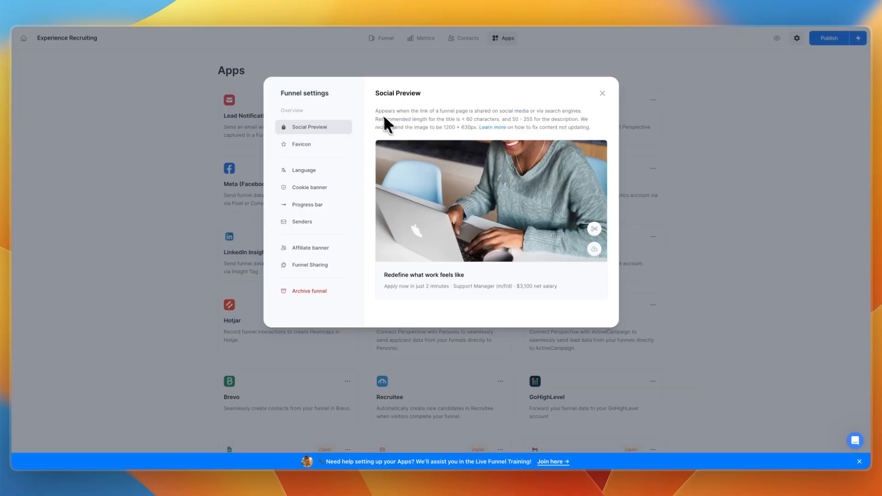
{"action": "left_click_drag", "start_coordinate": [387, 110], "coordinate": [539, 107]}
{"action": "left_click", "coordinate": [539, 107]}
{"action": "left_click", "coordinate": [594, 249]}
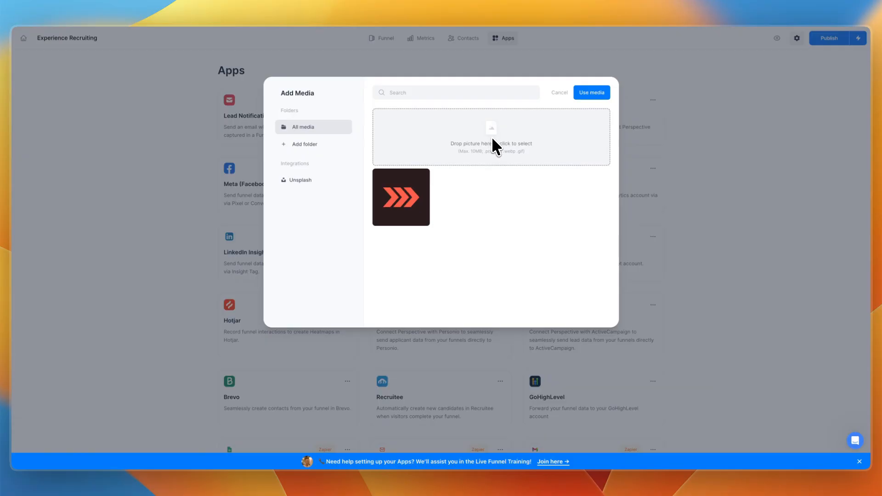
{"action": "left_click", "coordinate": [557, 91]}
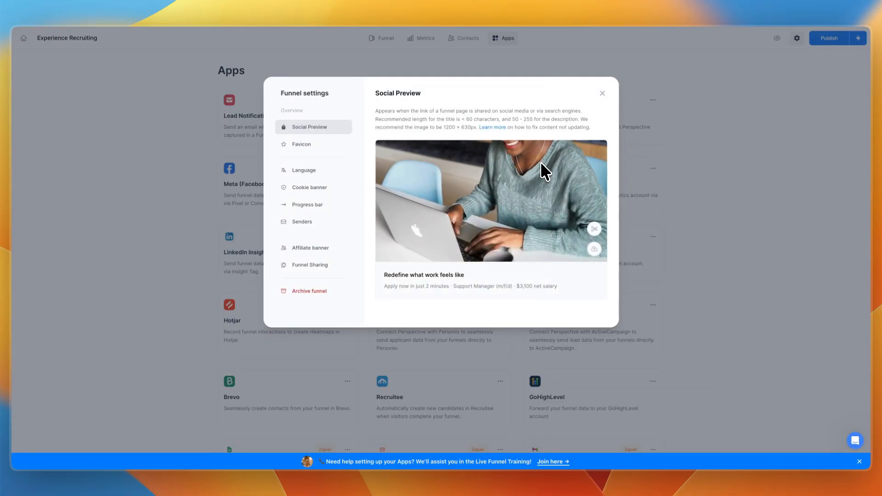
Review the funnel's Language, Cookie banner and Progress bar settings, reading the progress bar description
{"action": "left_click", "coordinate": [315, 170]}
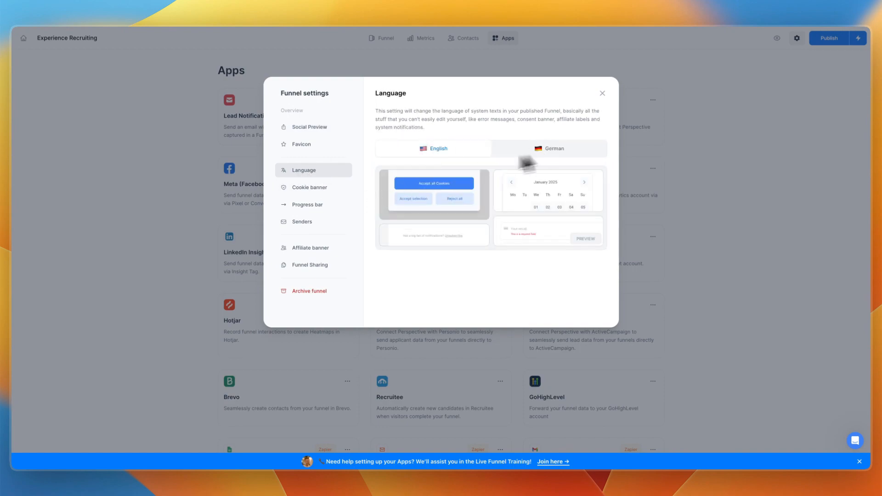
{"action": "left_click", "coordinate": [300, 187]}
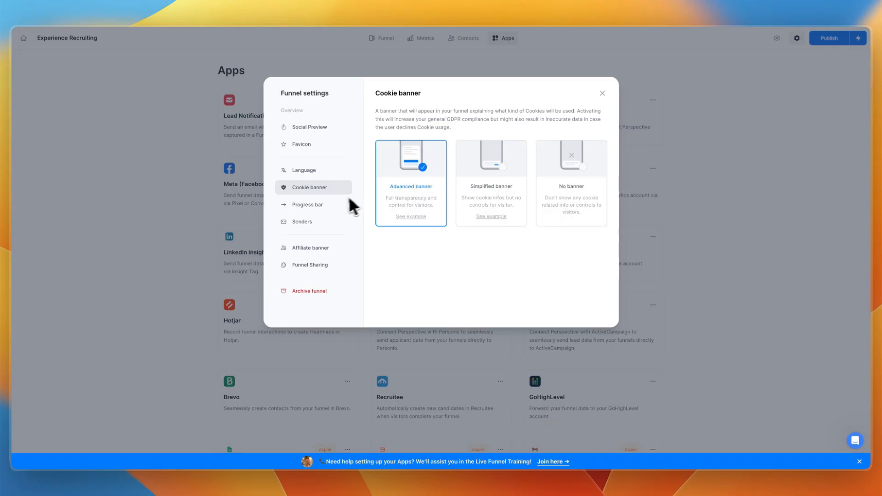
{"action": "left_click", "coordinate": [338, 202]}
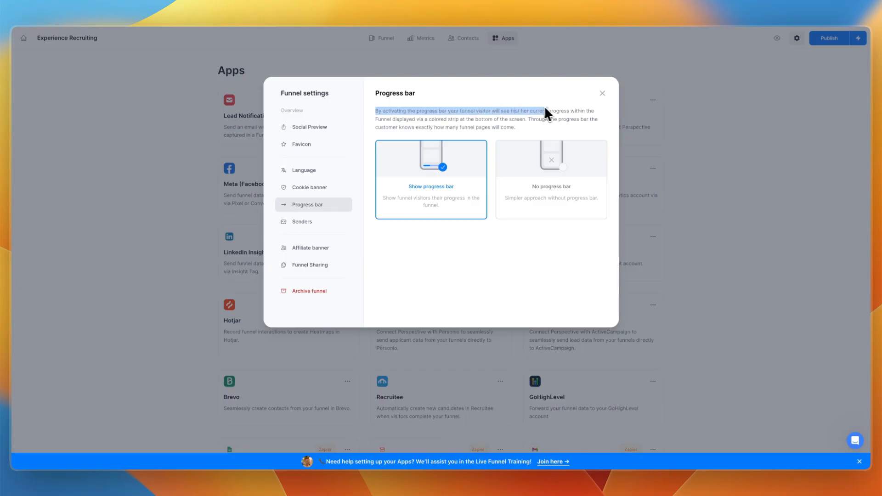
{"action": "left_click_drag", "start_coordinate": [565, 113], "coordinate": [428, 124]}
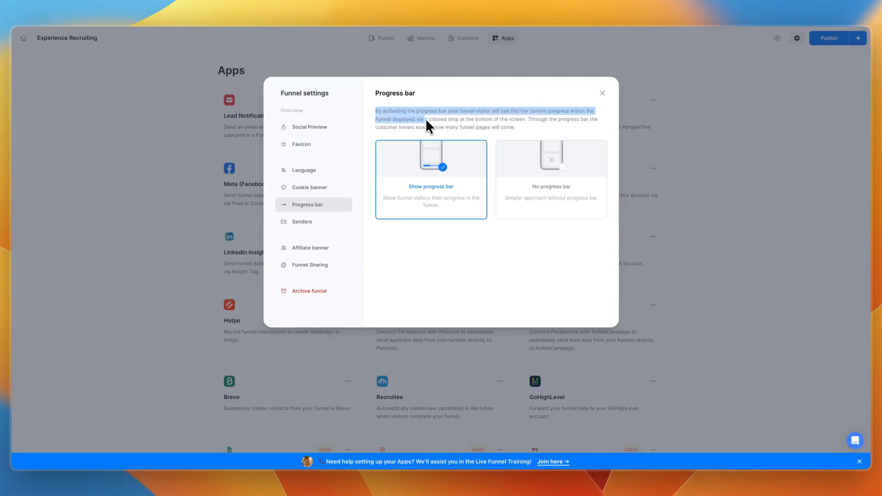
{"action": "left_click_drag", "start_coordinate": [494, 120], "coordinate": [495, 121]}
{"action": "left_click", "coordinate": [526, 125]}
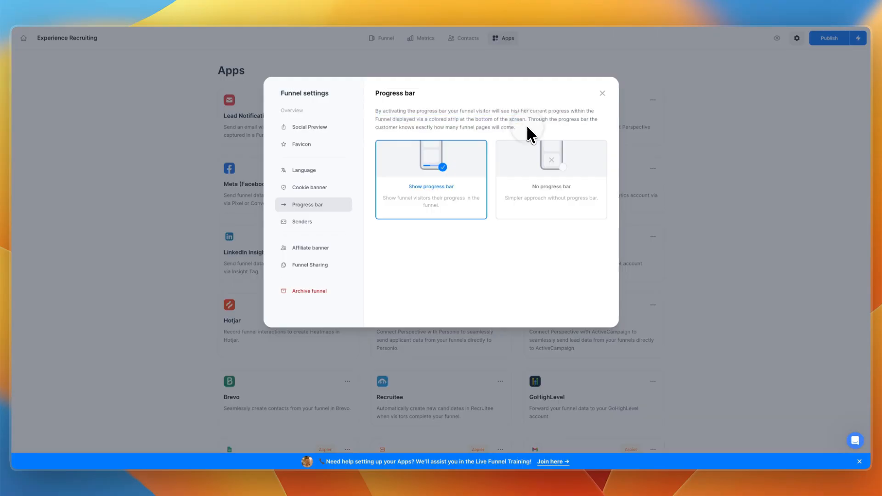
Check the Senders setting and the page for adding a new sender, return to the funnels overview and dismiss the Live Onboarding offer
{"action": "left_click", "coordinate": [332, 222]}
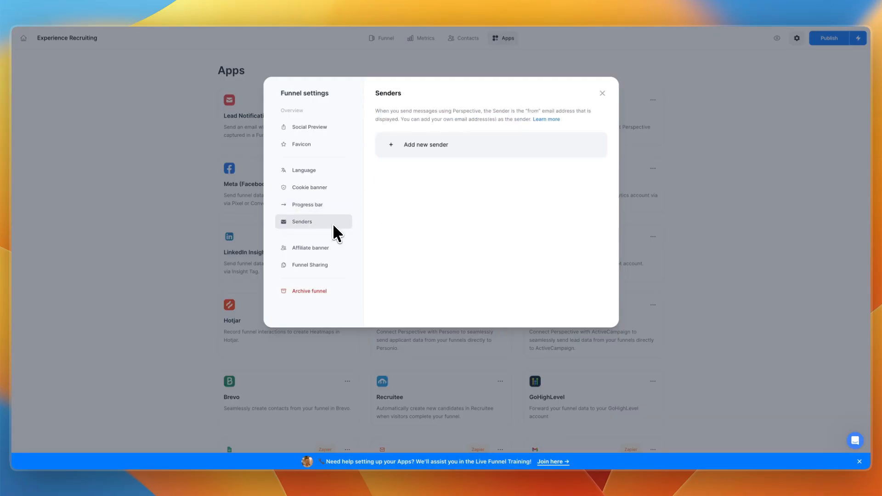
{"action": "left_click", "coordinate": [403, 144]}
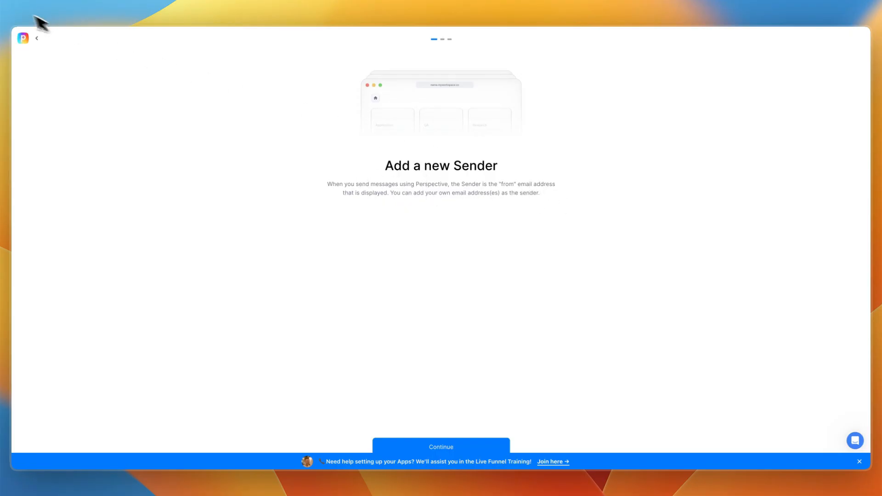
{"action": "left_click", "coordinate": [15, 14]}
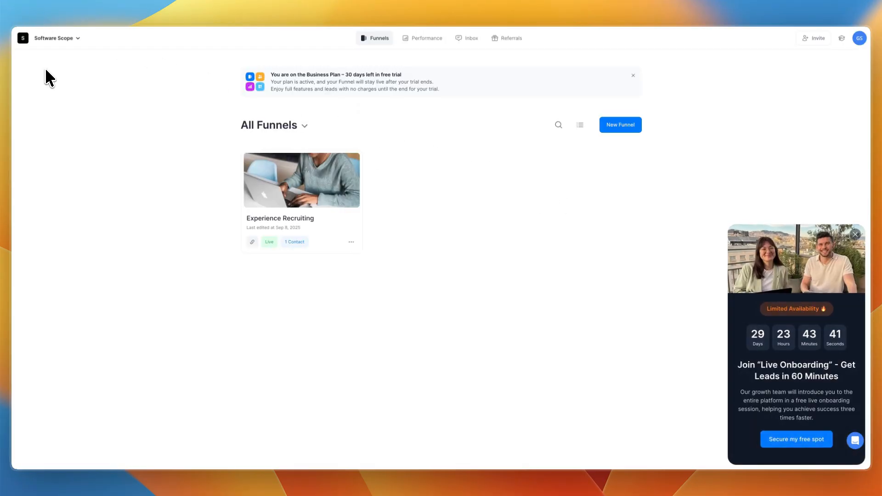
{"action": "left_click", "coordinate": [853, 236]}
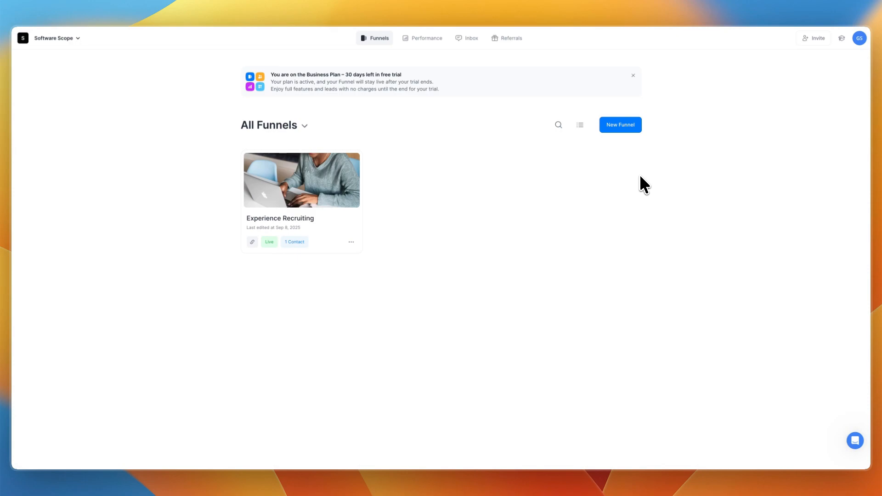
Examine the workspace's lead performance chart and read the WhatsApp connection information in the Inbox
{"action": "left_click", "coordinate": [417, 38]}
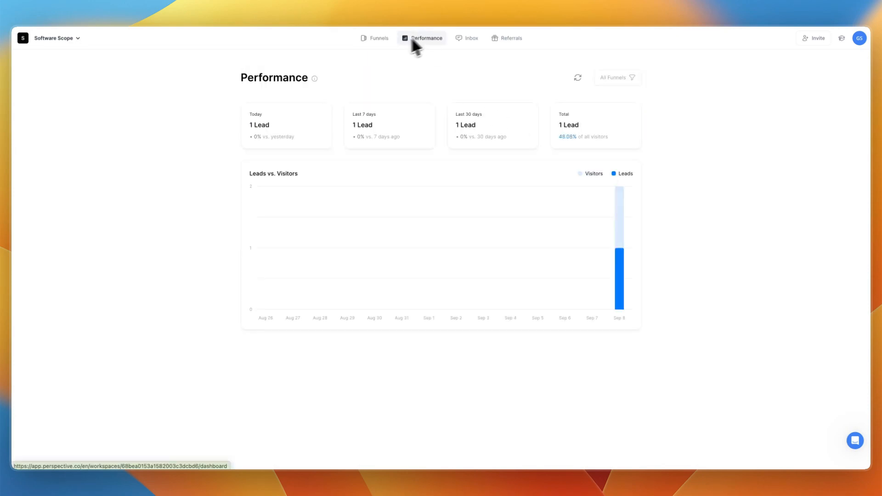
{"action": "mouse_move", "coordinate": [561, 237]}
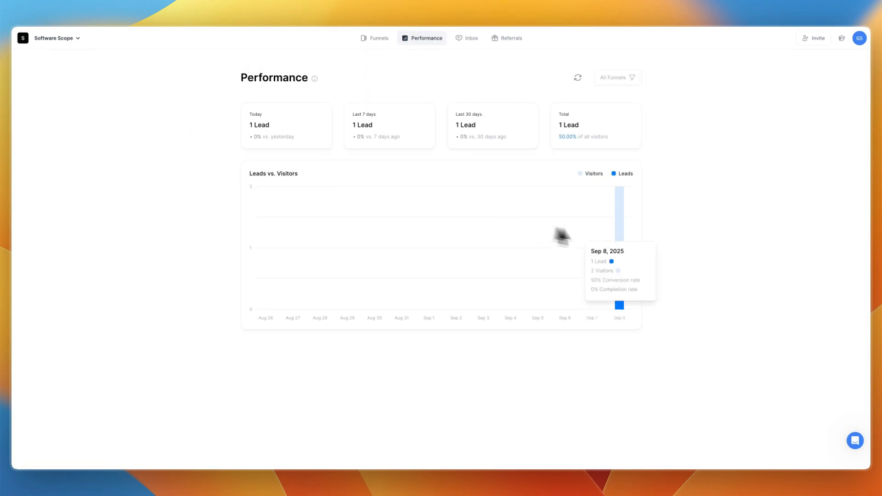
{"action": "left_click", "coordinate": [466, 38]}
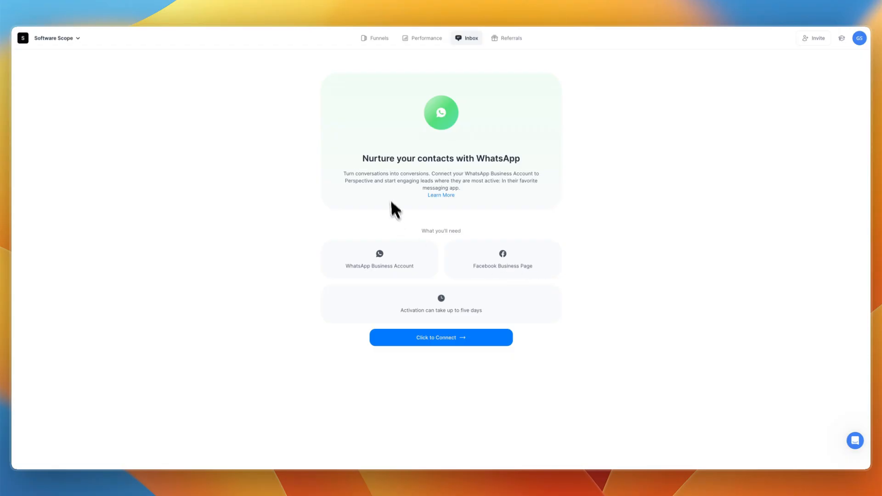
{"action": "left_click_drag", "start_coordinate": [384, 180], "coordinate": [537, 194]}
{"action": "left_click", "coordinate": [536, 194]}
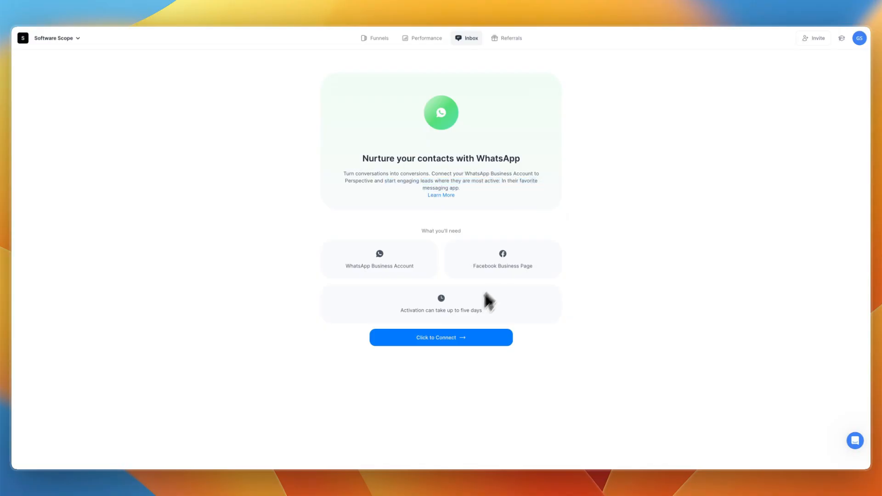
Reopen the Experience Recruiting funnel, create an A/B test of its Start page and open the variant for editing
{"action": "left_click", "coordinate": [374, 37]}
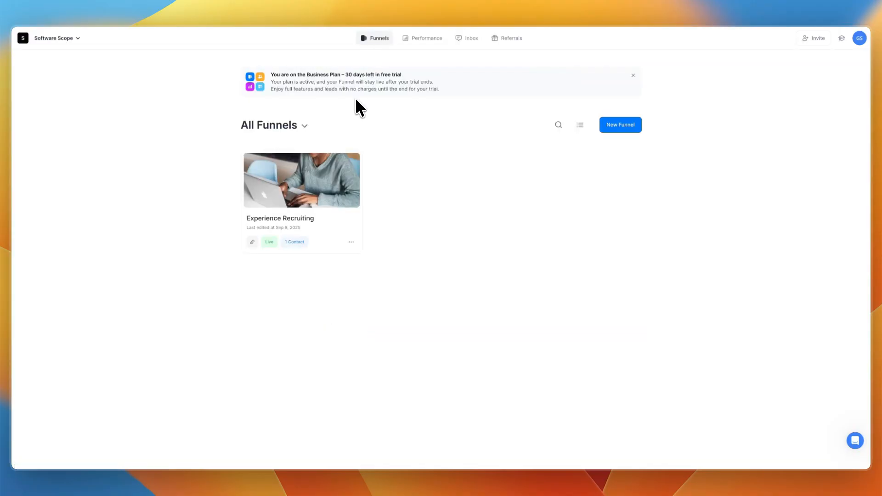
{"action": "left_click", "coordinate": [331, 187]}
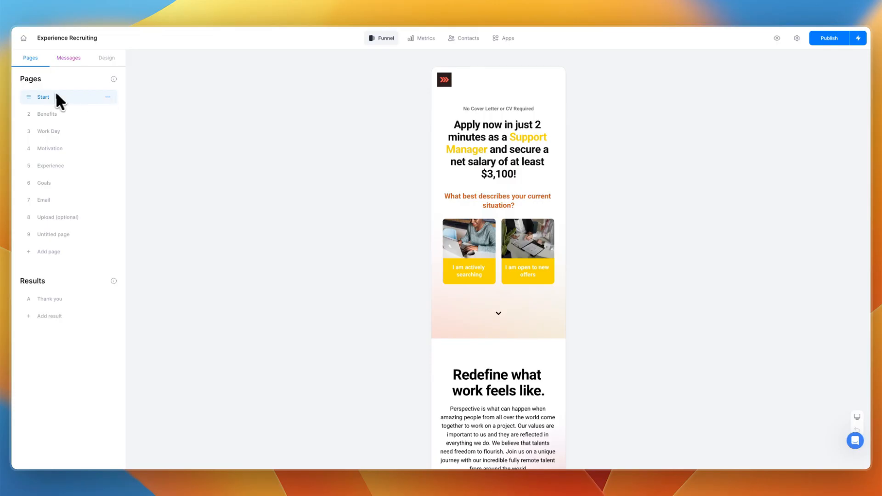
{"action": "left_click", "coordinate": [107, 97]}
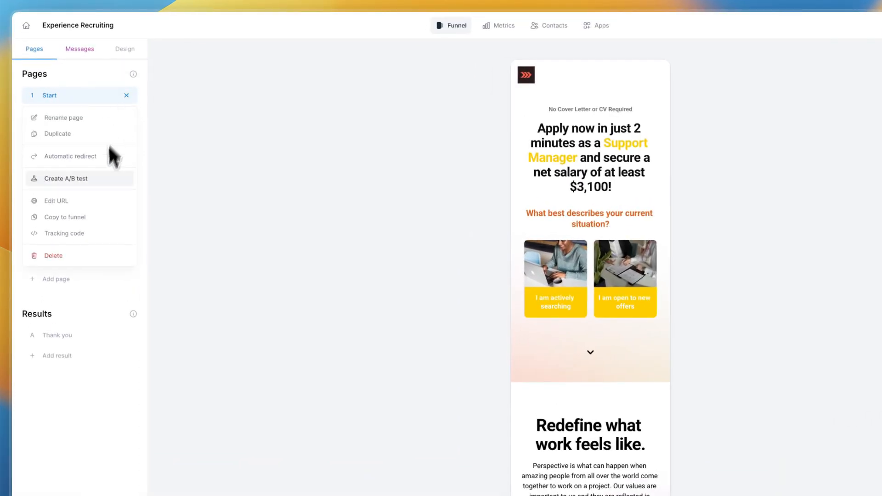
{"action": "left_click", "coordinate": [100, 179]}
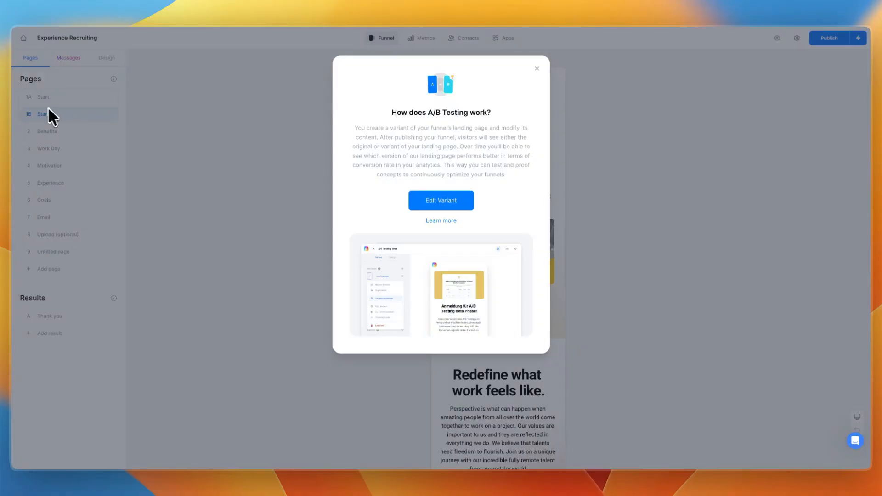
{"action": "left_click", "coordinate": [432, 201]}
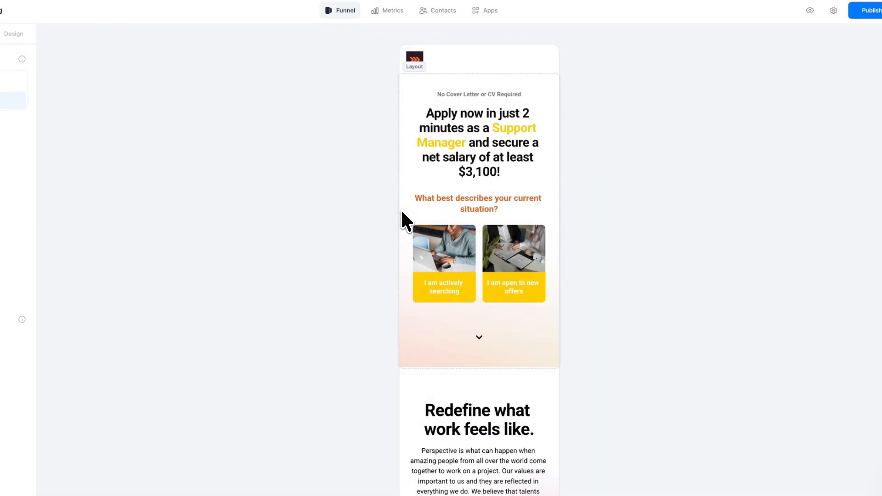
Delete the "What best describes your current situation?" quiz and the down-arrow graphic from the Start page variant
{"action": "scroll", "coordinate": [399, 211], "scroll_direction": "down", "scroll_amount": 3}
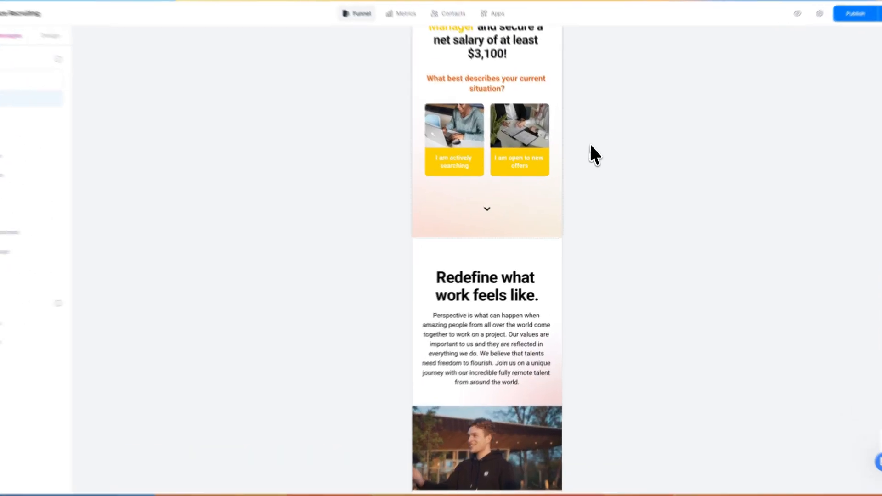
{"action": "left_click_drag", "start_coordinate": [481, 161], "coordinate": [396, 232]}
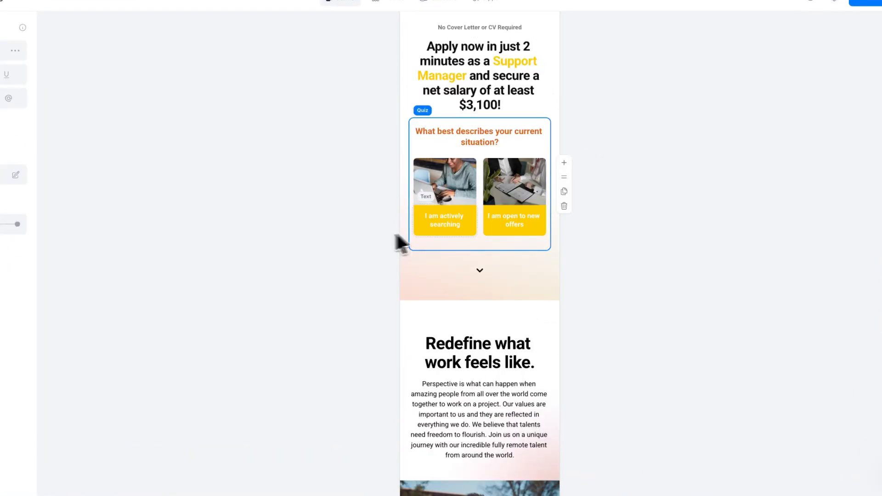
{"action": "left_click", "coordinate": [564, 206]}
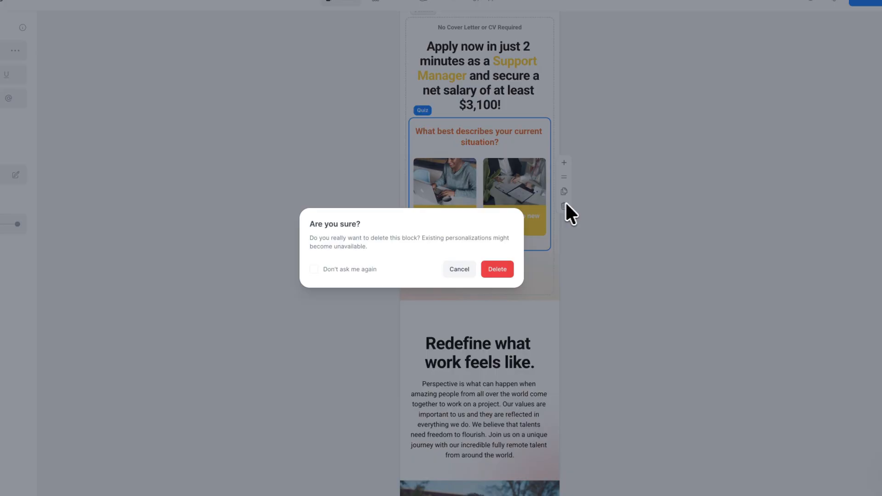
{"action": "left_click", "coordinate": [496, 270]}
{"action": "left_click", "coordinate": [492, 138]}
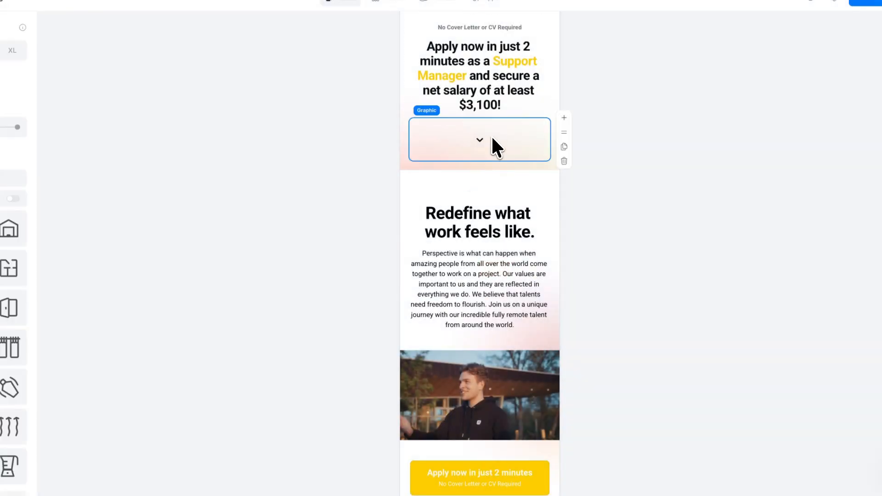
{"action": "left_click", "coordinate": [564, 160]}
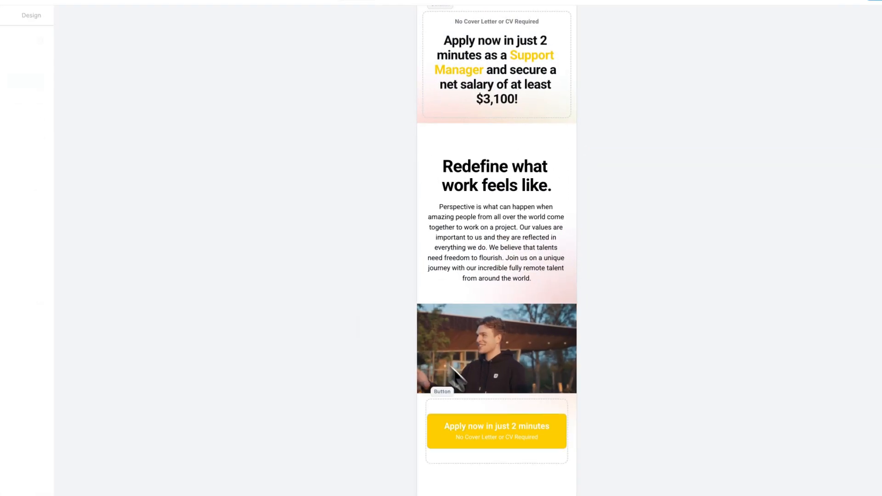
Move the "Apply now in just 2 minutes" button directly above the Start page variant's Support Manager headline, publish the funnel and reopen the variant
{"action": "left_click", "coordinate": [476, 404]}
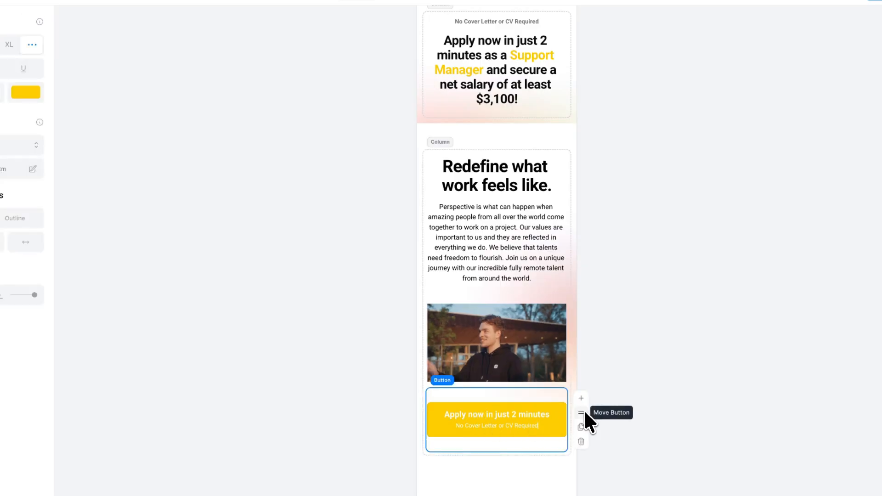
{"action": "left_click_drag", "start_coordinate": [581, 412], "coordinate": [601, 213]}
{"action": "left_click", "coordinate": [225, 335]}
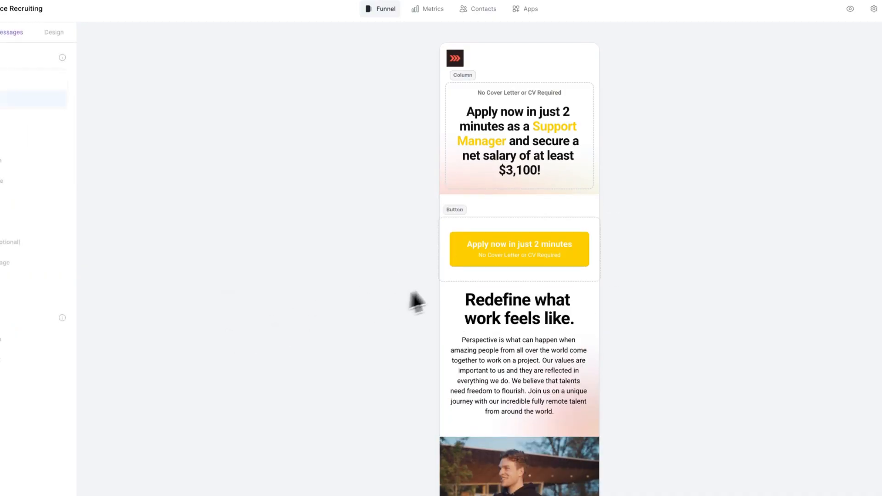
{"action": "left_click", "coordinate": [538, 247]}
{"action": "left_click", "coordinate": [611, 239]}
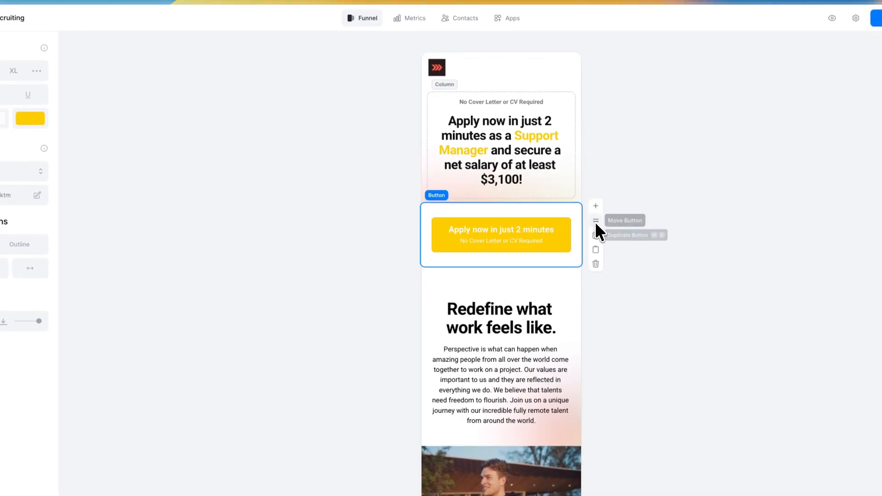
{"action": "left_click_drag", "start_coordinate": [596, 220], "coordinate": [501, 110]}
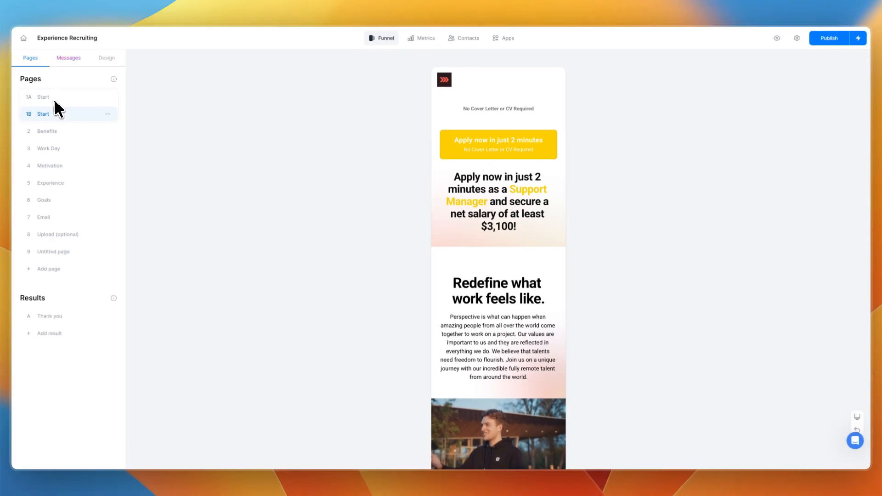
{"action": "left_click", "coordinate": [835, 40]}
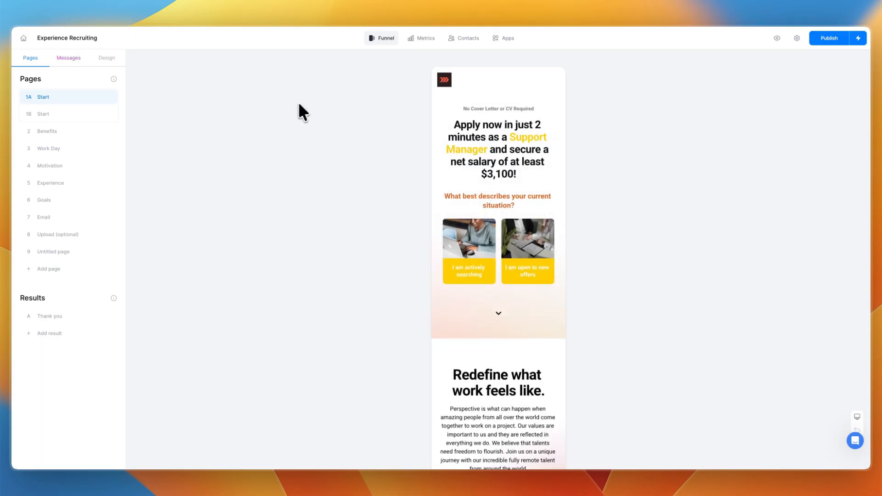
{"action": "left_click", "coordinate": [83, 114]}
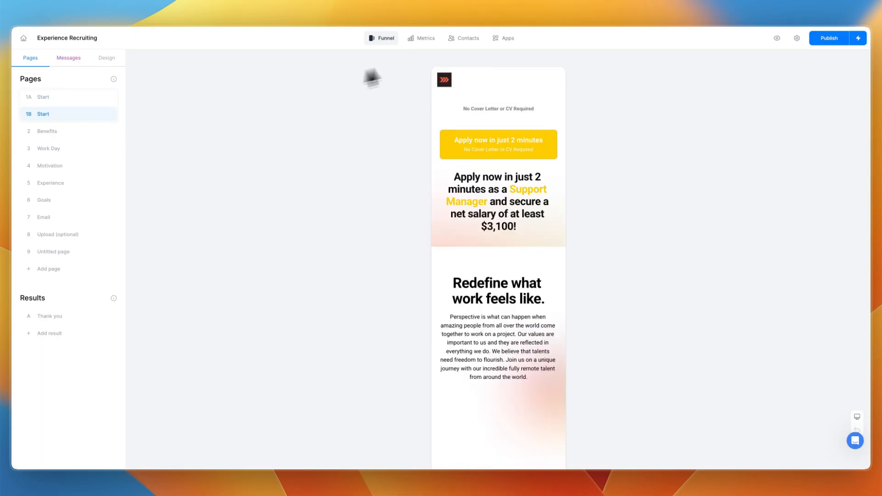
Examine the A/B test's detailed metrics comparing original and variant, including conversions, conversion rate, time on page, completions and visits
{"action": "left_click", "coordinate": [429, 39]}
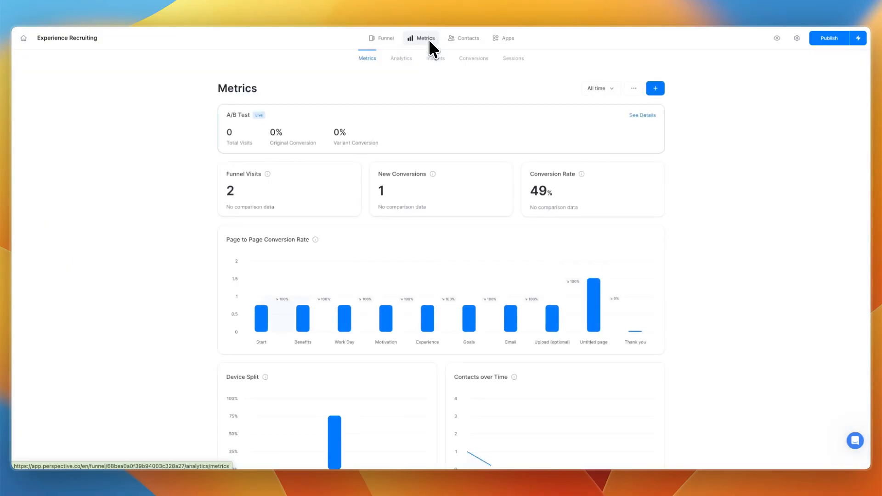
{"action": "left_click_drag", "start_coordinate": [252, 88], "coordinate": [224, 104]}
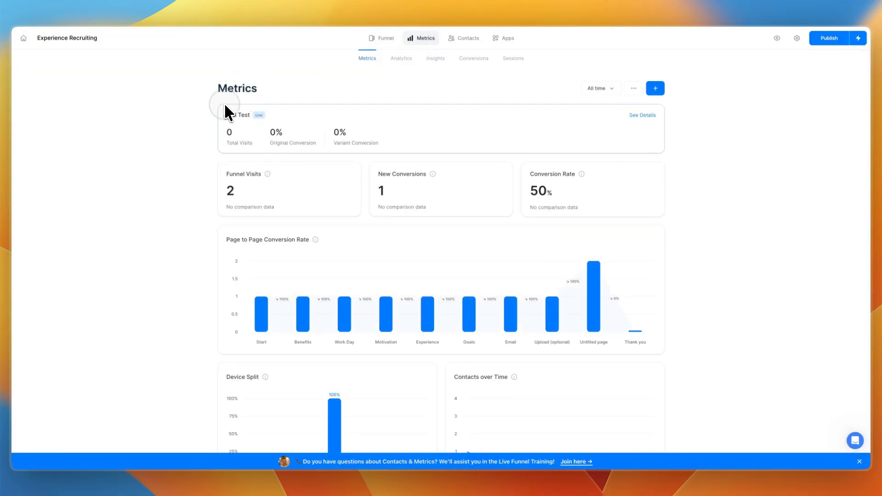
{"action": "left_click", "coordinate": [651, 114]}
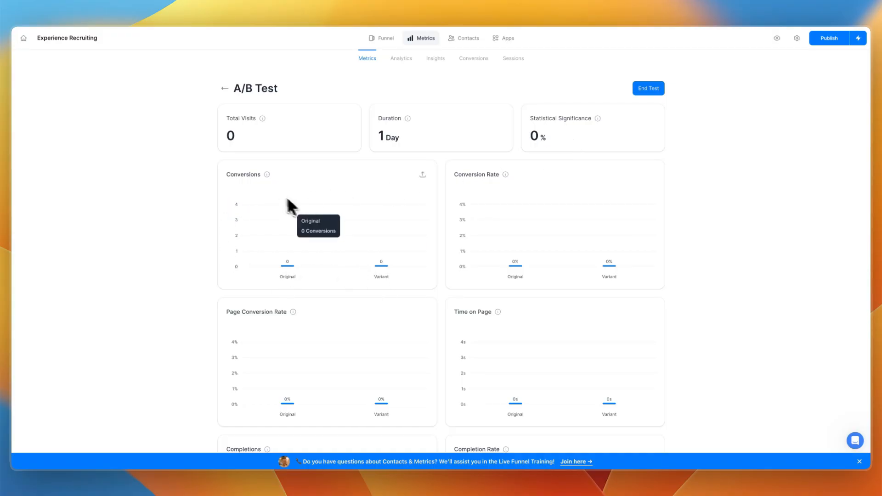
{"action": "scroll", "coordinate": [472, 195], "scroll_direction": "down", "scroll_amount": 2}
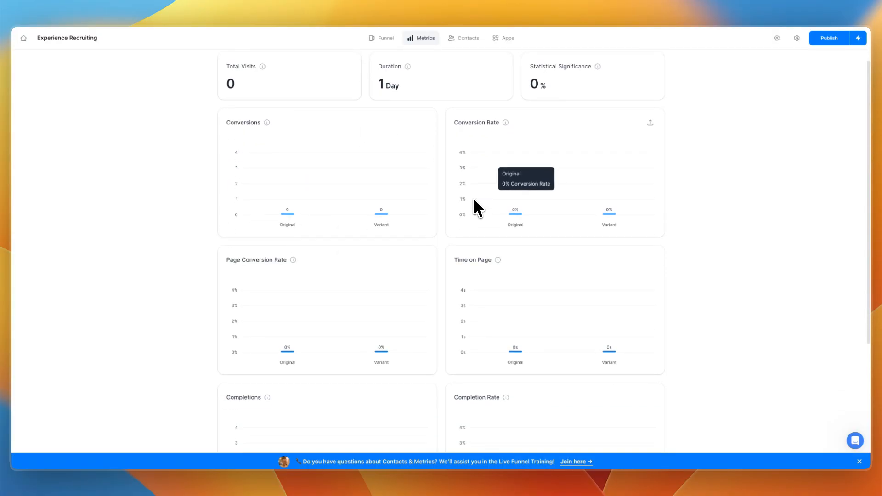
{"action": "scroll", "coordinate": [450, 243], "scroll_direction": "down", "scroll_amount": 4}
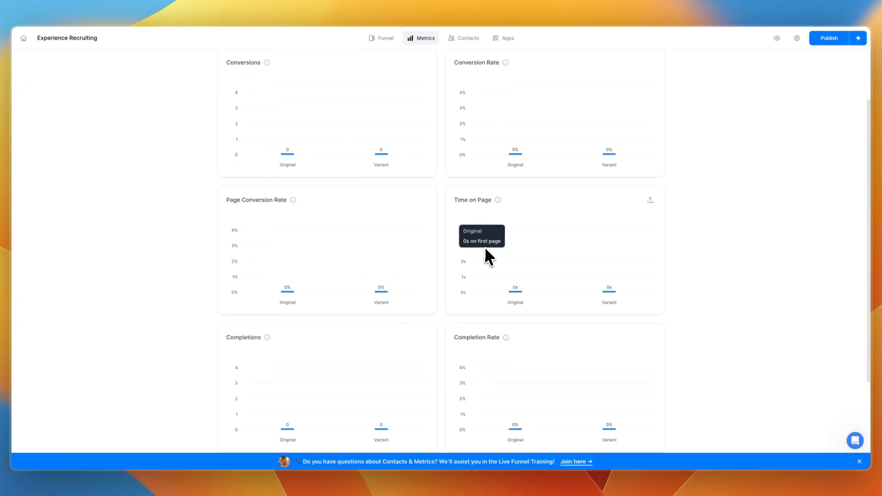
{"action": "scroll", "coordinate": [451, 250], "scroll_direction": "down", "scroll_amount": 3}
{"action": "scroll", "coordinate": [409, 246], "scroll_direction": "up", "scroll_amount": 6}
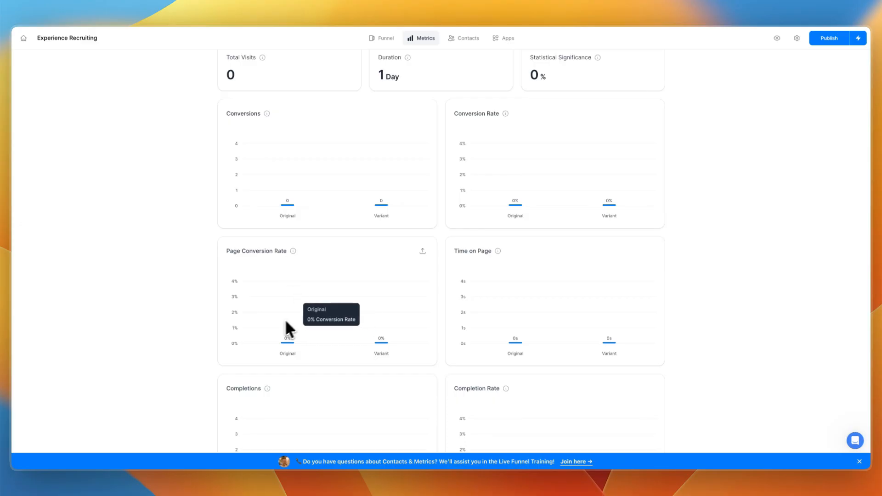
{"action": "scroll", "coordinate": [316, 356], "scroll_direction": "down", "scroll_amount": 5}
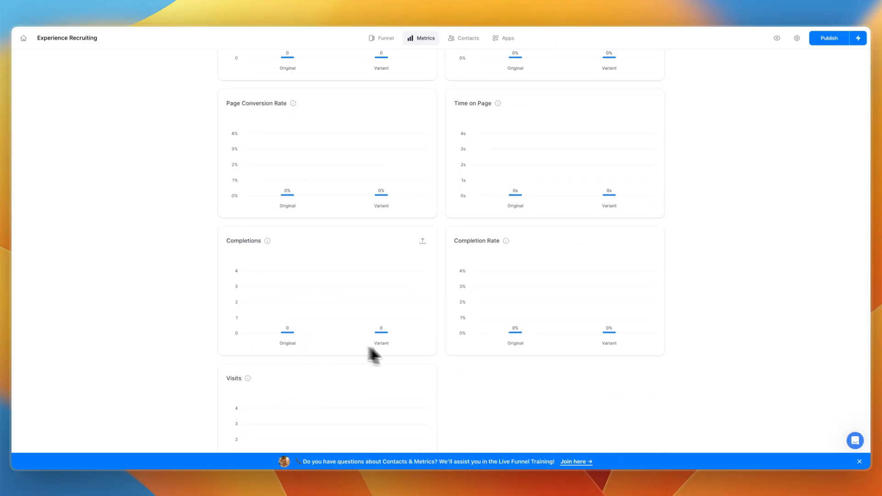
{"action": "scroll", "coordinate": [440, 345], "scroll_direction": "down", "scroll_amount": 2}
{"action": "scroll", "coordinate": [345, 366], "scroll_direction": "up", "scroll_amount": 10}
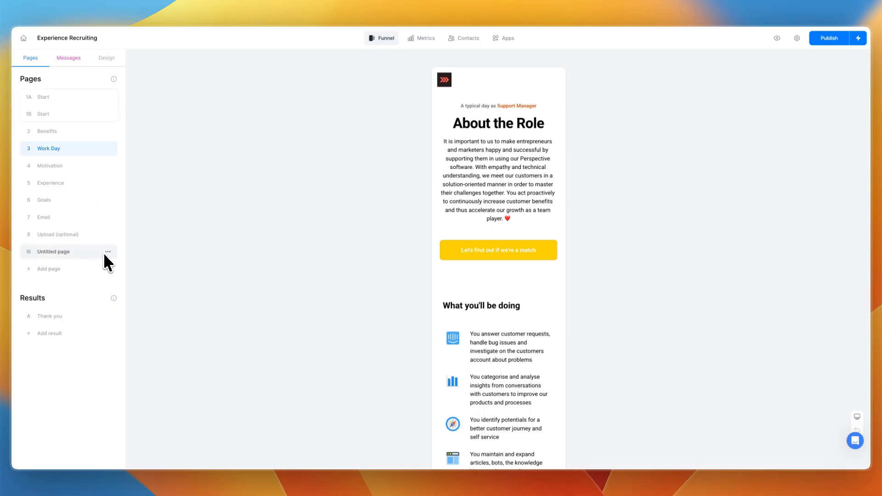
Check the Head and Body tracking code fields for the Goals page and leave them without saving
{"action": "left_click", "coordinate": [107, 200]}
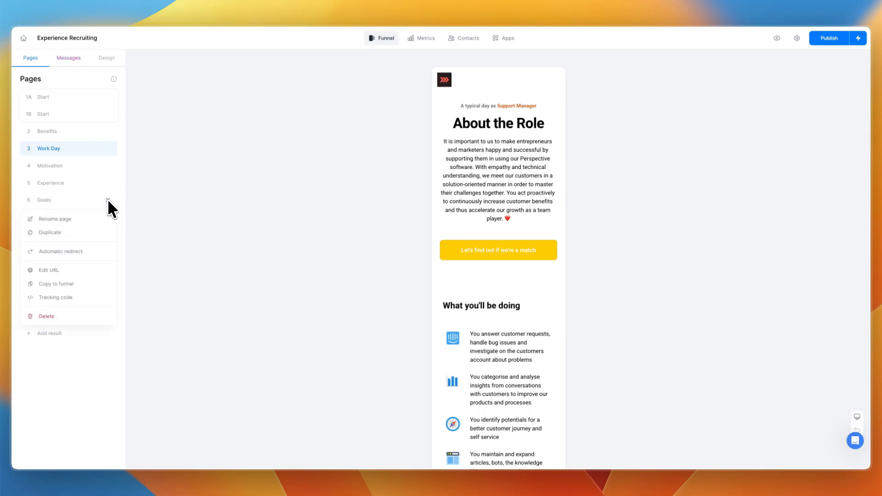
{"action": "left_click", "coordinate": [73, 296]}
{"action": "left_click", "coordinate": [487, 244]}
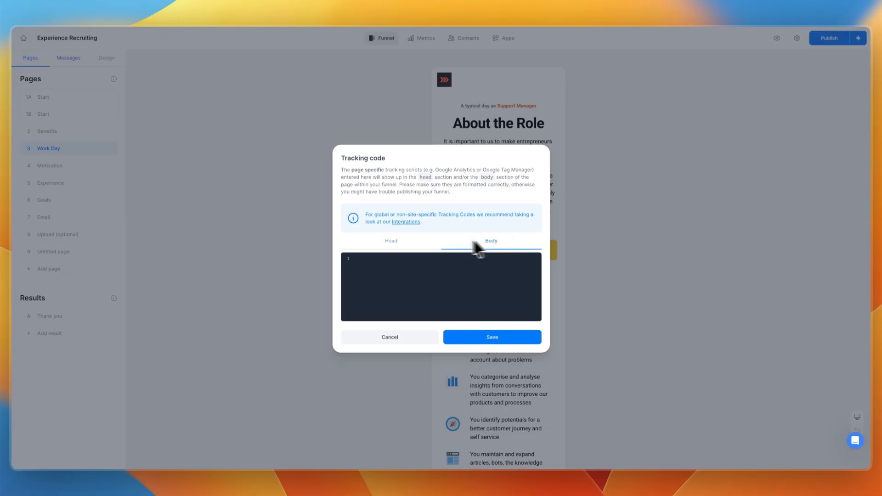
{"action": "left_click", "coordinate": [421, 244]}
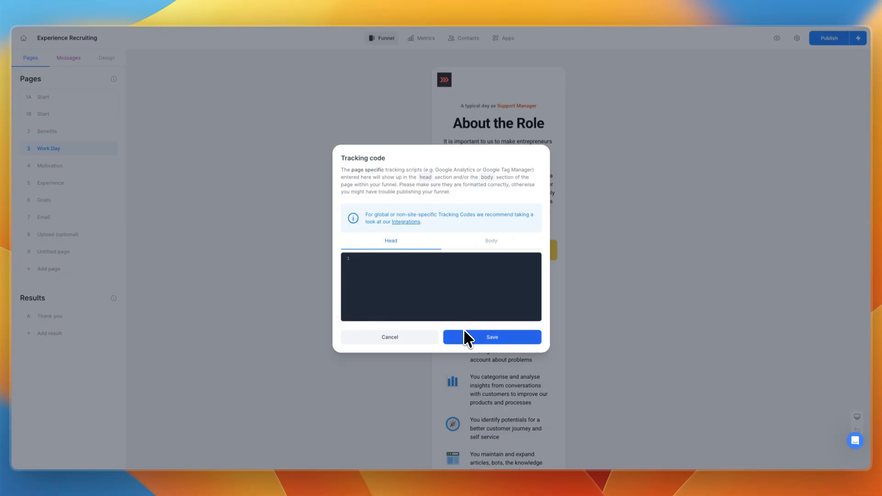
{"action": "left_click", "coordinate": [414, 341]}
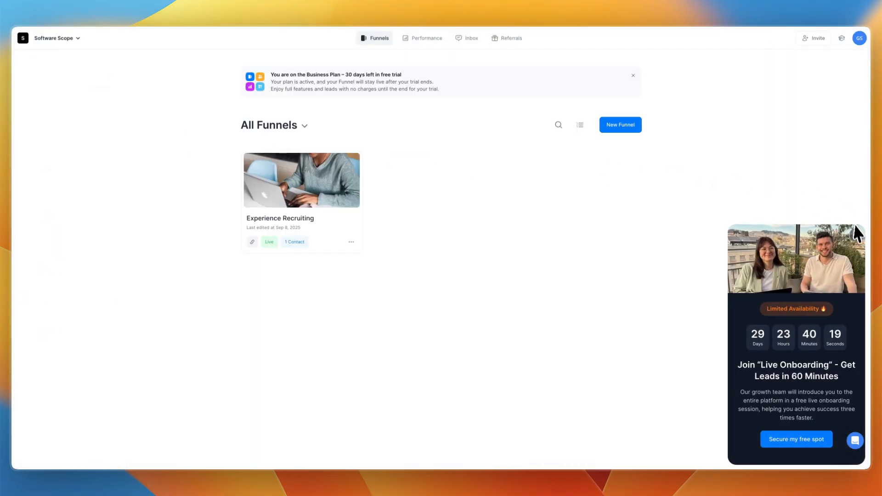
Dismiss the Live Onboarding offer and the Business Plan trial notice on the funnels overview
{"action": "left_click", "coordinate": [855, 231]}
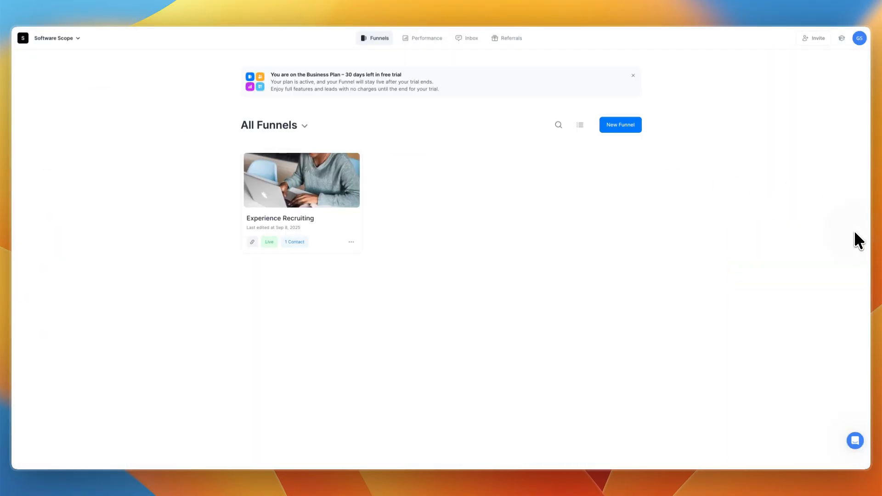
{"action": "left_click", "coordinate": [632, 75]}
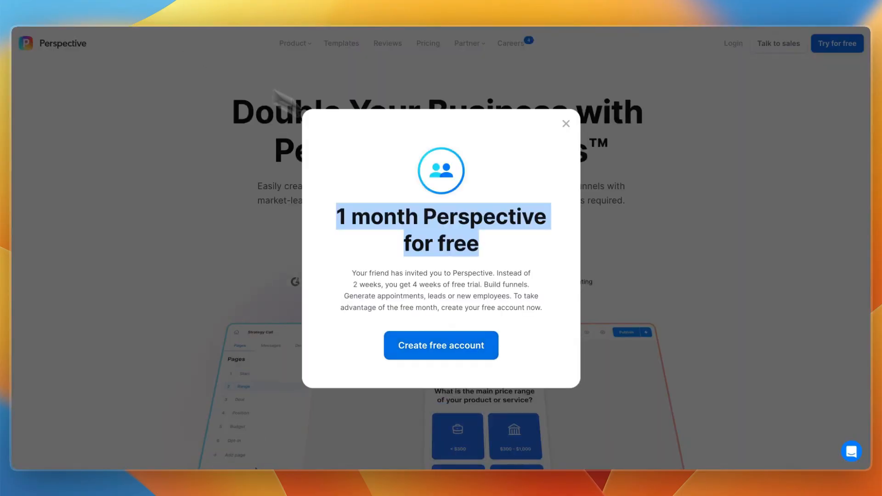
Read the "1 month Perspective for free" invitation on the Perspective website, close it and look through the homepage
{"action": "left_click", "coordinate": [384, 227]}
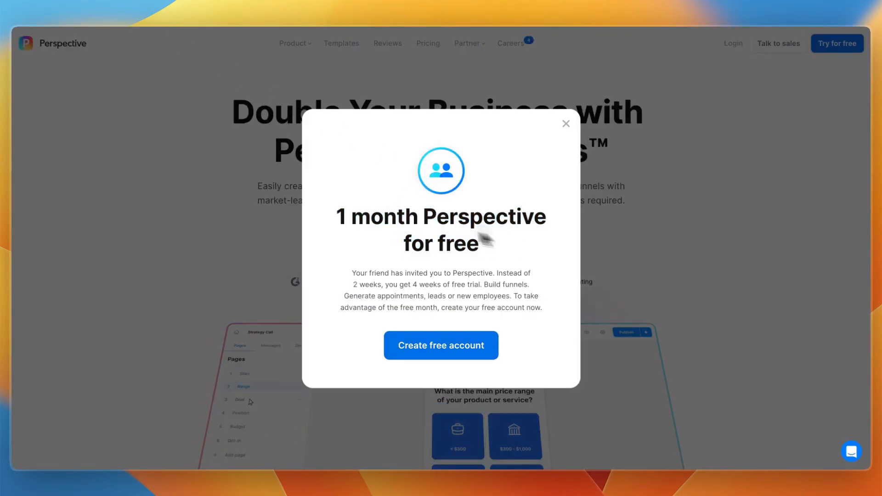
{"action": "left_click_drag", "start_coordinate": [483, 239], "coordinate": [388, 222]}
{"action": "left_click", "coordinate": [521, 165]}
{"action": "left_click", "coordinate": [565, 123]}
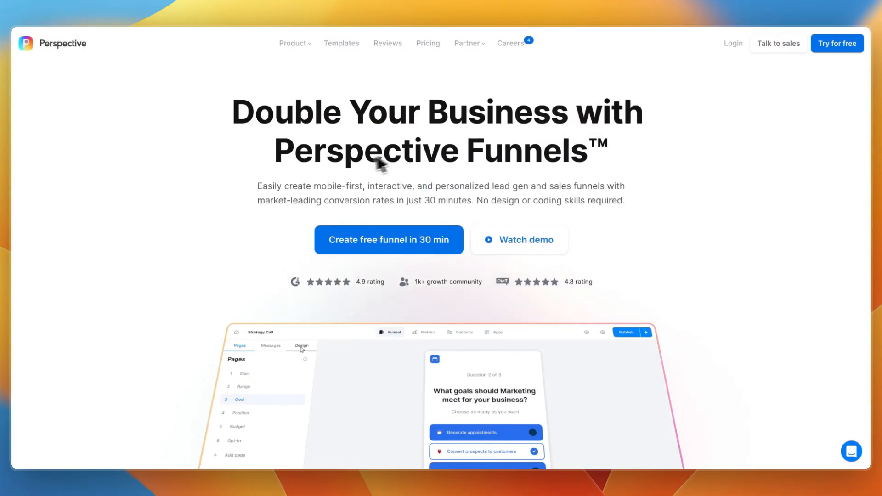
{"action": "scroll", "coordinate": [351, 160], "scroll_direction": "down", "scroll_amount": 10}
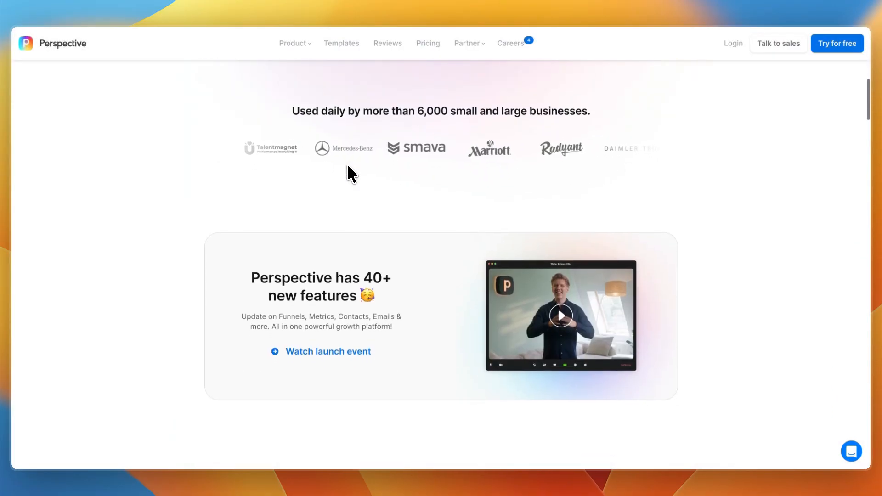